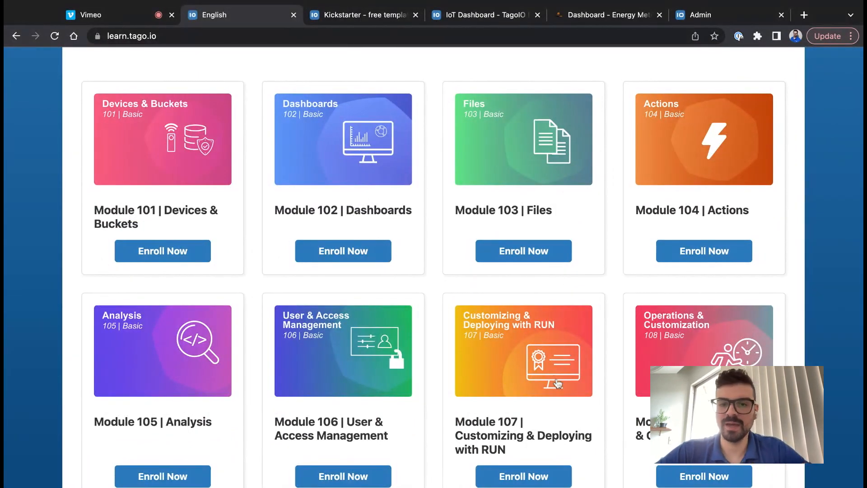
- Scroll the learn.tago.io page down to the course module cards, 101 through 108
{"action": "scroll", "coordinate": [558, 384], "scroll_direction": "down", "scroll_amount": 3}
- Open the Kickstarter for IoT page on the TagoIO website
{"action": "scroll", "coordinate": [720, 300], "scroll_direction": "up", "scroll_amount": 5}
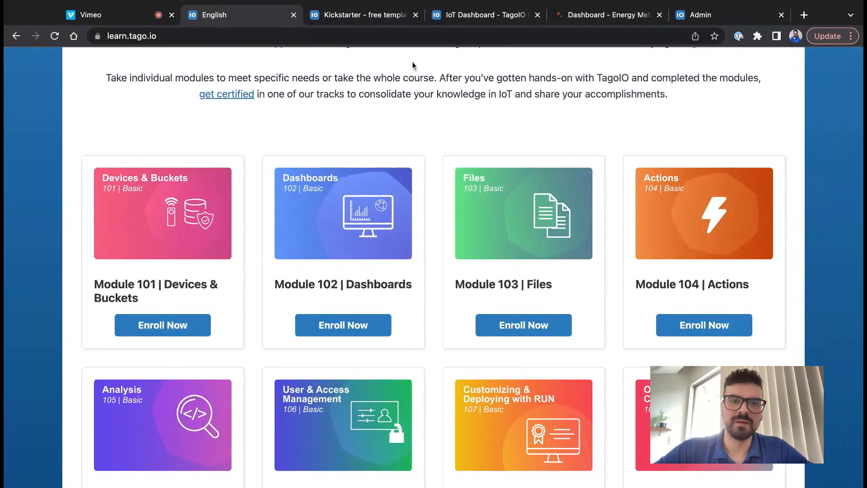
{"action": "left_click", "coordinate": [379, 16]}
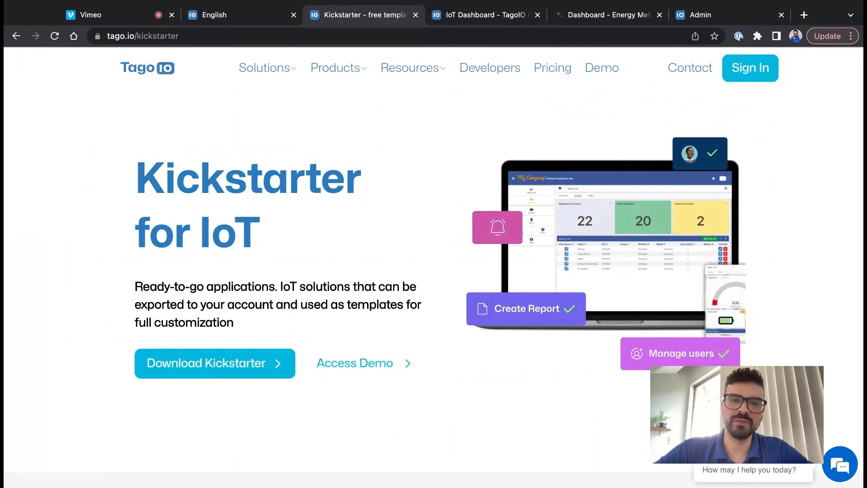
{"action": "mouse_move", "coordinate": [340, 74]}
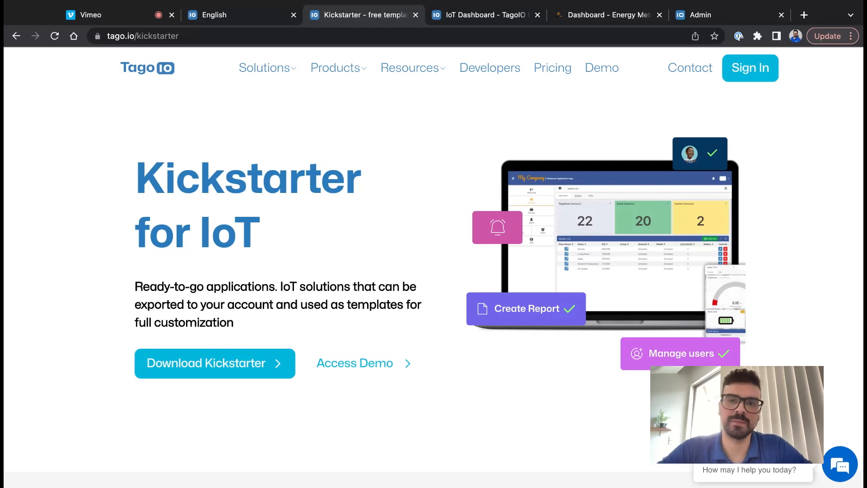
- Browse the IoT Dashboard page and its templates gallery, then return to the Admin devices list
{"action": "left_click", "coordinate": [505, 20]}
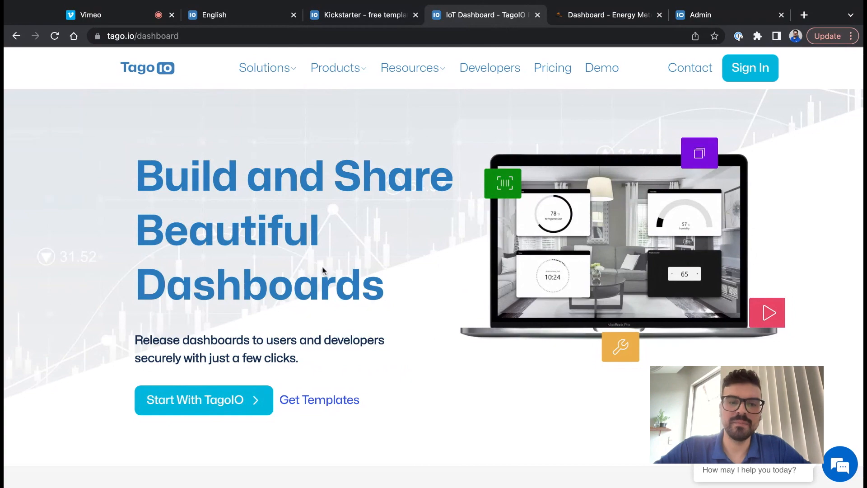
{"action": "scroll", "coordinate": [320, 271], "scroll_direction": "down", "scroll_amount": 2}
{"action": "scroll", "coordinate": [315, 277], "scroll_direction": "up", "scroll_amount": 2}
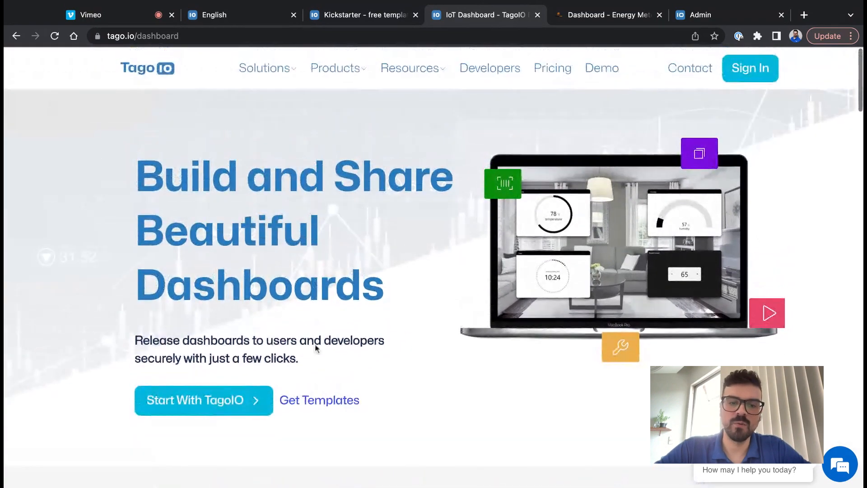
{"action": "left_click", "coordinate": [320, 401]}
{"action": "scroll", "coordinate": [419, 295], "scroll_direction": "down", "scroll_amount": 20}
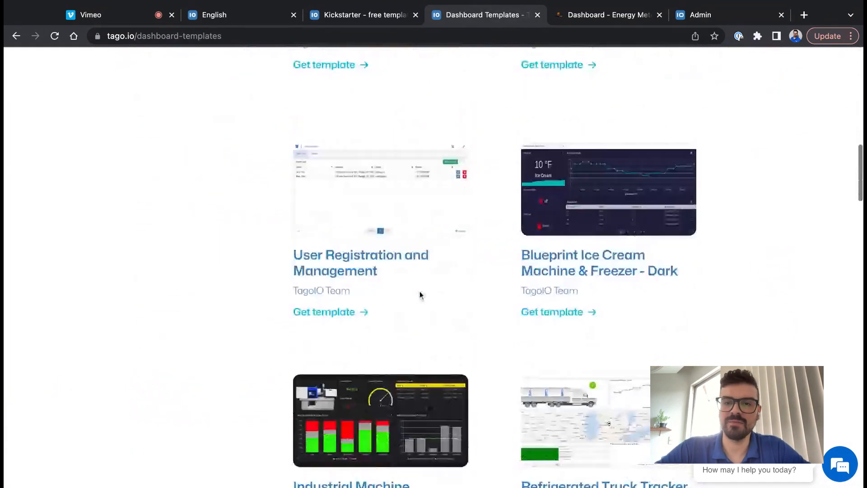
{"action": "scroll", "coordinate": [420, 294], "scroll_direction": "down", "scroll_amount": 20}
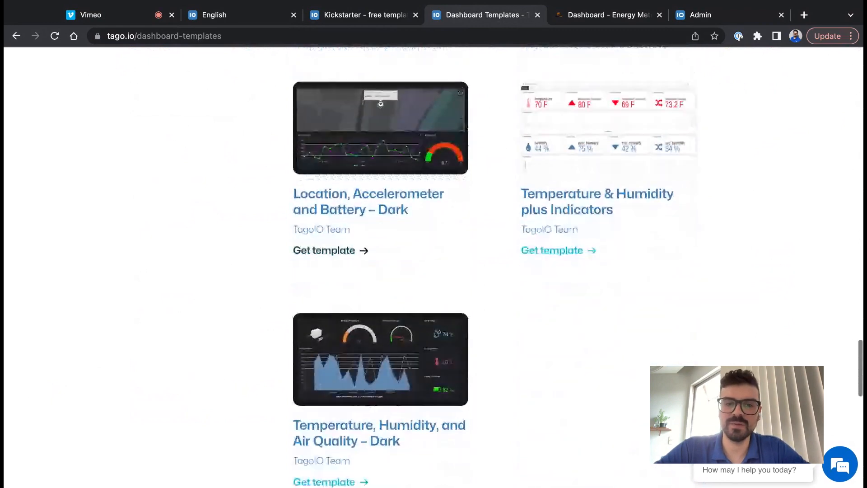
{"action": "scroll", "coordinate": [354, 295], "scroll_direction": "up", "scroll_amount": 1}
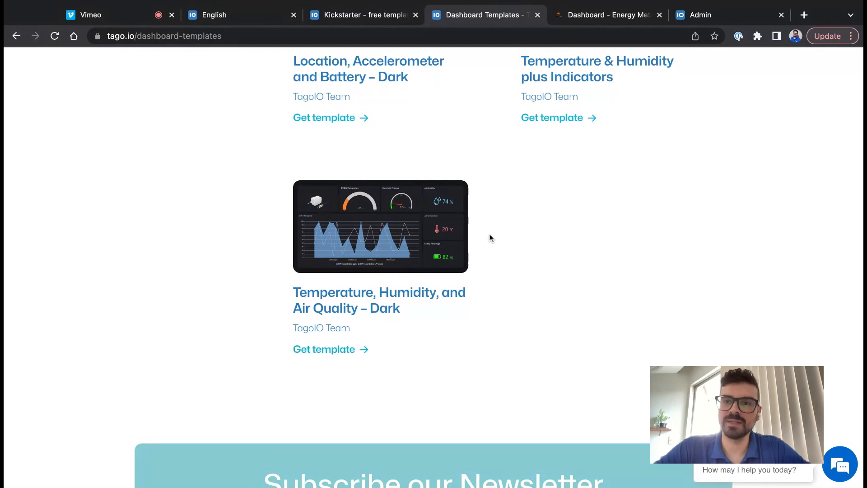
{"action": "left_click", "coordinate": [699, 16]}
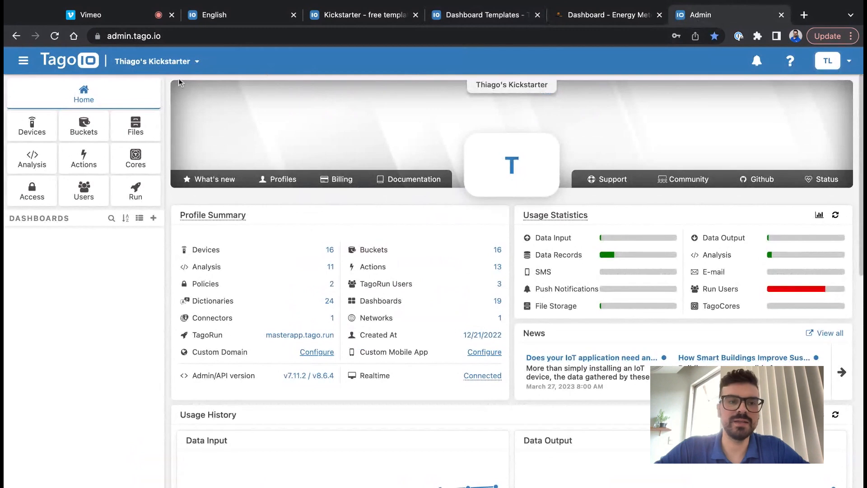
{"action": "left_click", "coordinate": [49, 130]}
- Start a new Dragino LAQ4 device named 'Dragino Air Quality Sensor'
{"action": "left_click", "coordinate": [806, 86]}
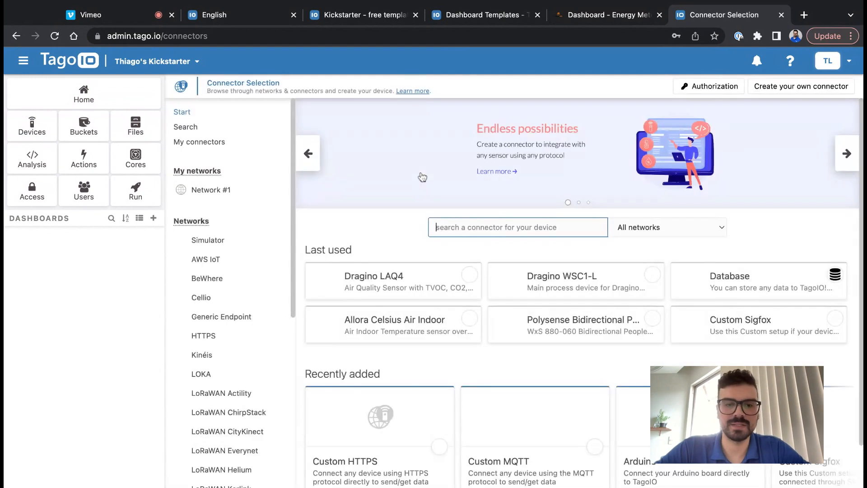
{"action": "left_click", "coordinate": [382, 285]}
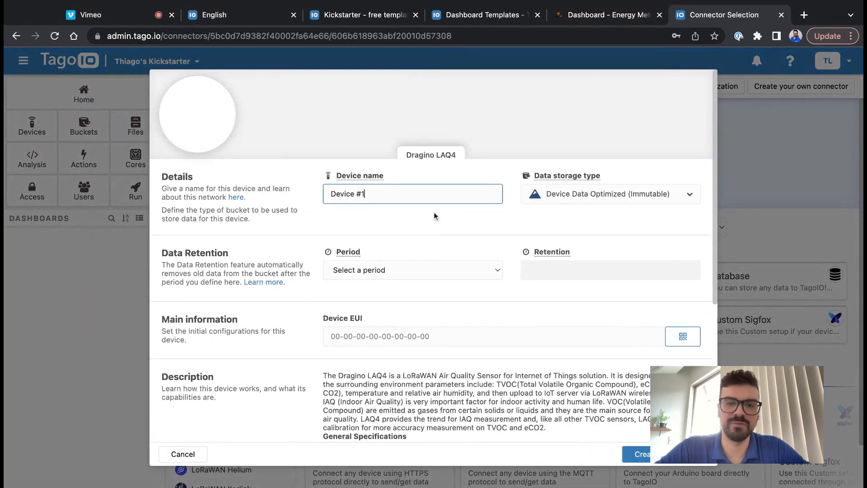
{"action": "left_click_drag", "start_coordinate": [366, 194], "coordinate": [283, 193]}
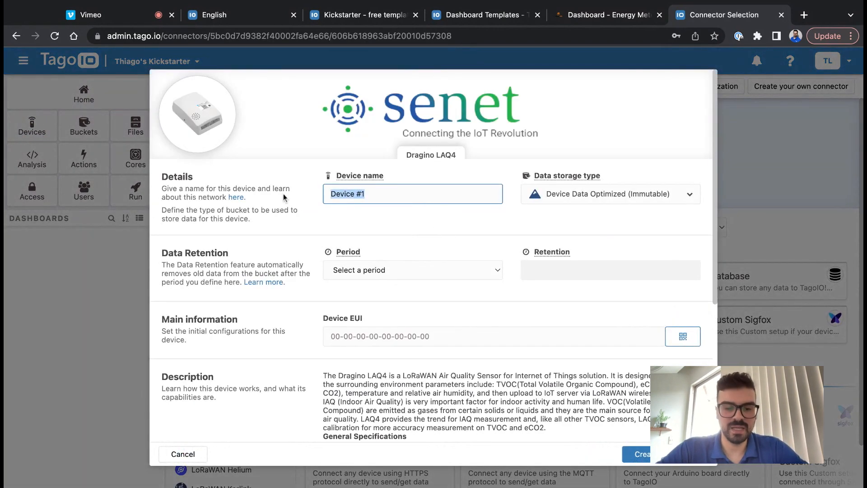
{"action": "type", "text": "Dragino Air "}
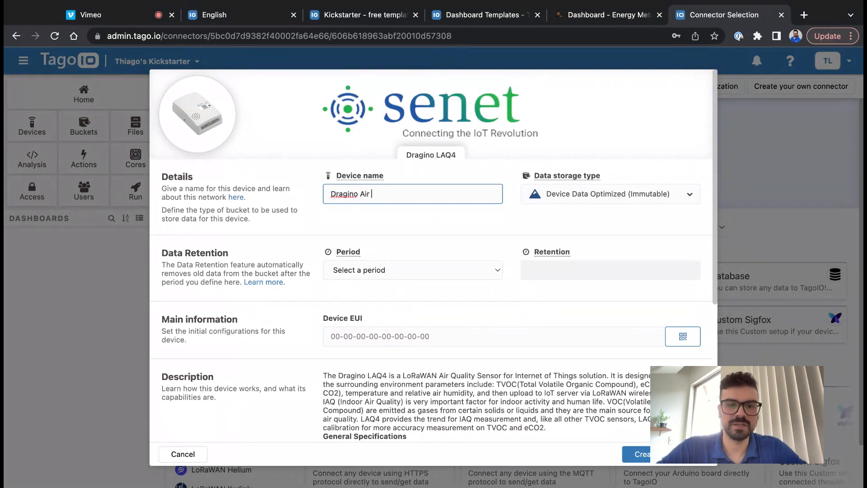
{"action": "type", "text": "Quality Sensor"}
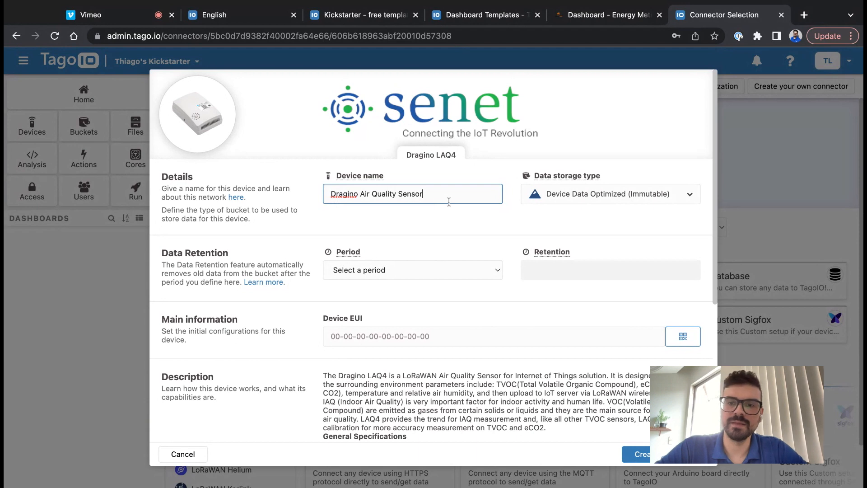
- Keep Device Data Optimized (Immutable) storage with a Weekly retention period of 1
{"action": "left_click", "coordinate": [591, 198]}
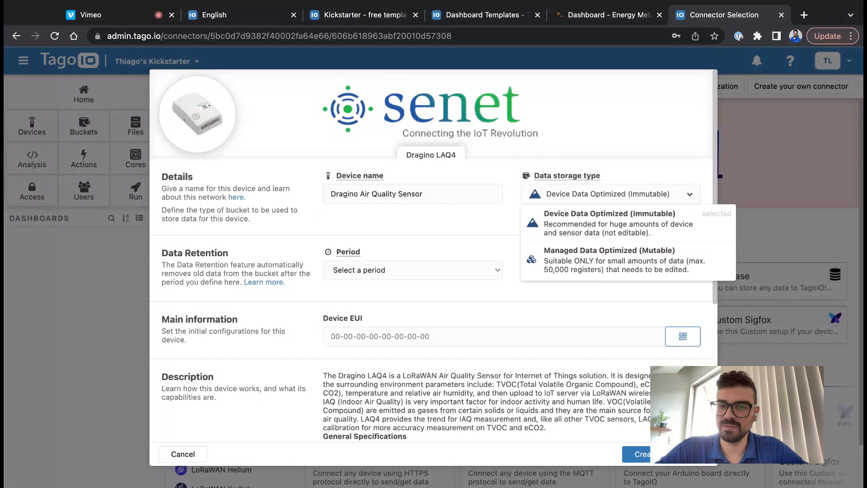
{"action": "left_click", "coordinate": [594, 230]}
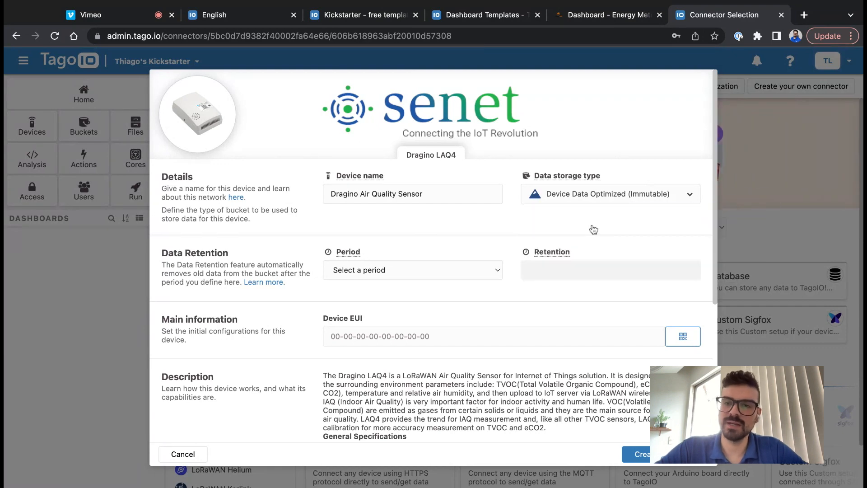
{"action": "left_click", "coordinate": [632, 199]}
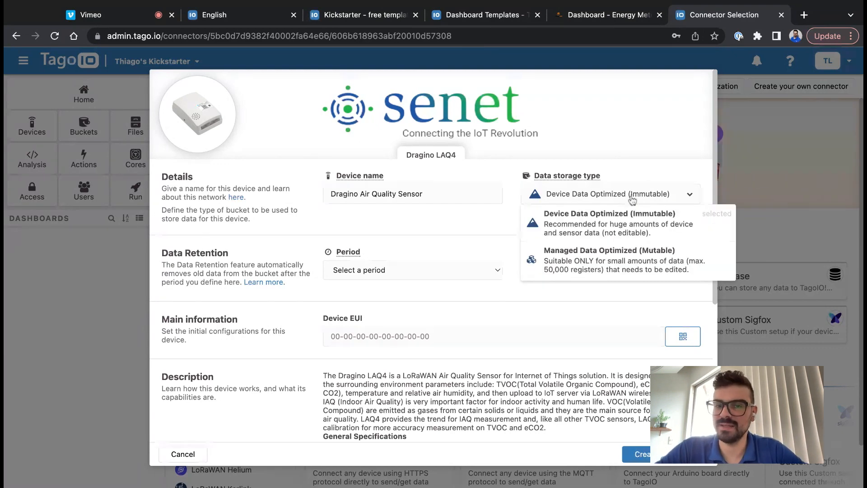
{"action": "left_click", "coordinate": [600, 225]}
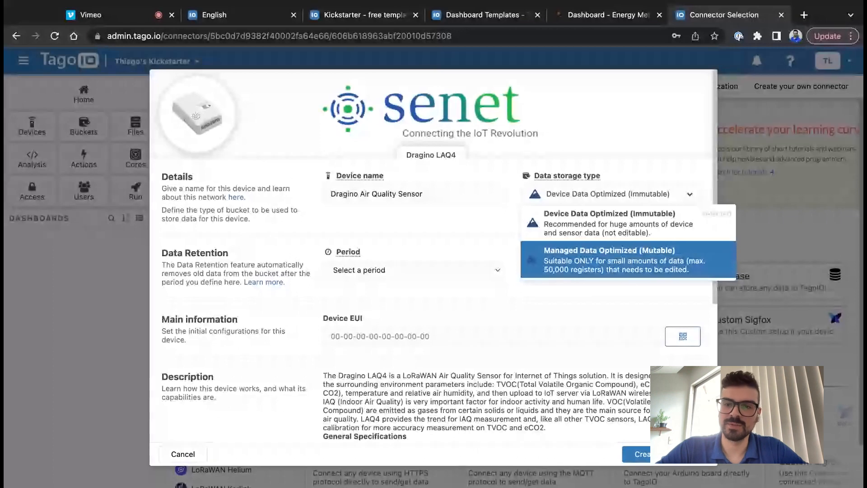
{"action": "left_click", "coordinate": [580, 233]}
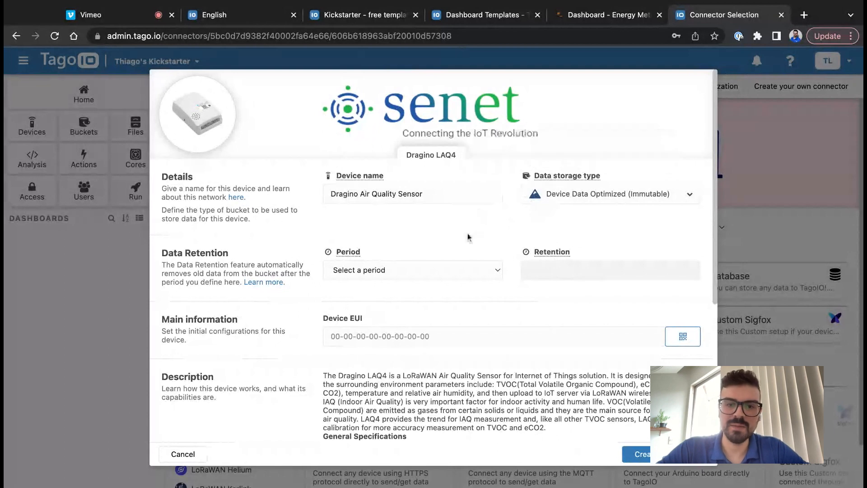
{"action": "left_click", "coordinate": [424, 271]}
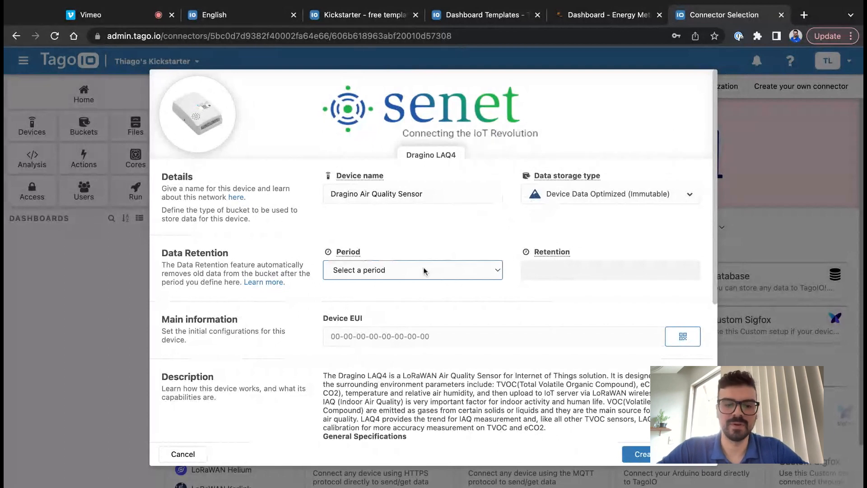
{"action": "left_click", "coordinate": [428, 292]}
{"action": "left_click", "coordinate": [594, 270]}
{"action": "type", "text": "1"}
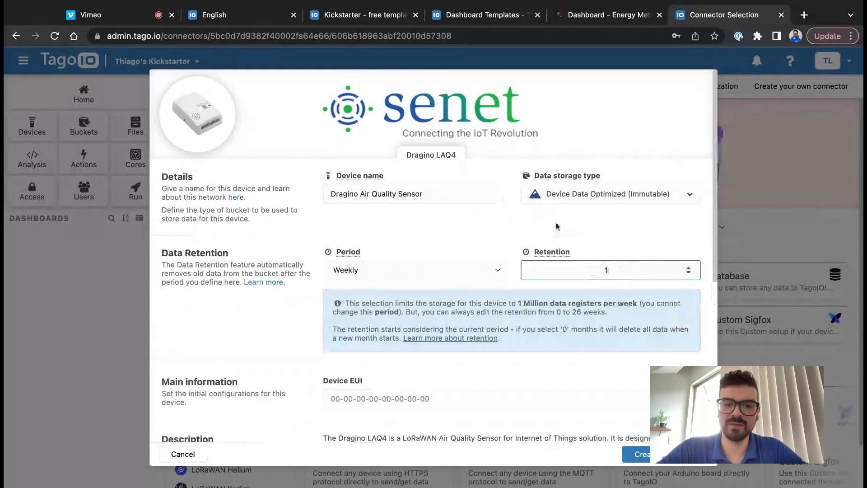
- Enter device EUI DD-37-39-D2-93-92-29-11 and create the device
{"action": "scroll", "coordinate": [470, 247], "scroll_direction": "down", "scroll_amount": 1}
{"action": "scroll", "coordinate": [471, 247], "scroll_direction": "down", "scroll_amount": 2}
{"action": "left_click", "coordinate": [412, 298]}
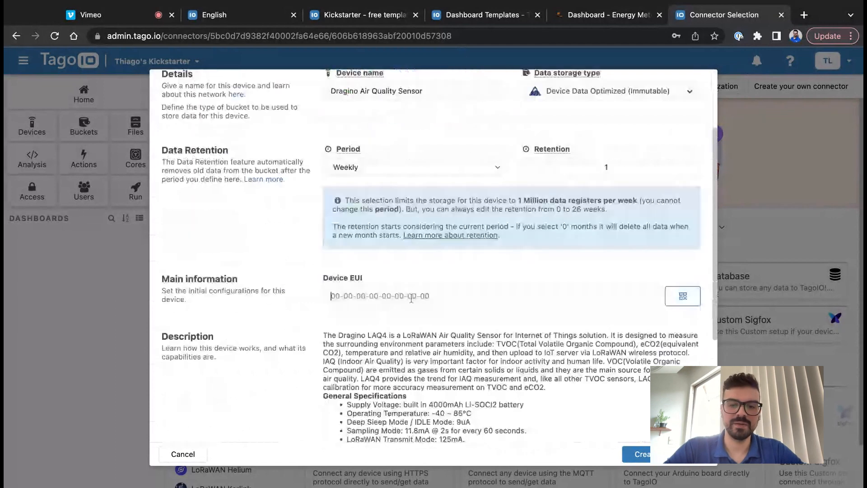
{"action": "type", "text": "D"}
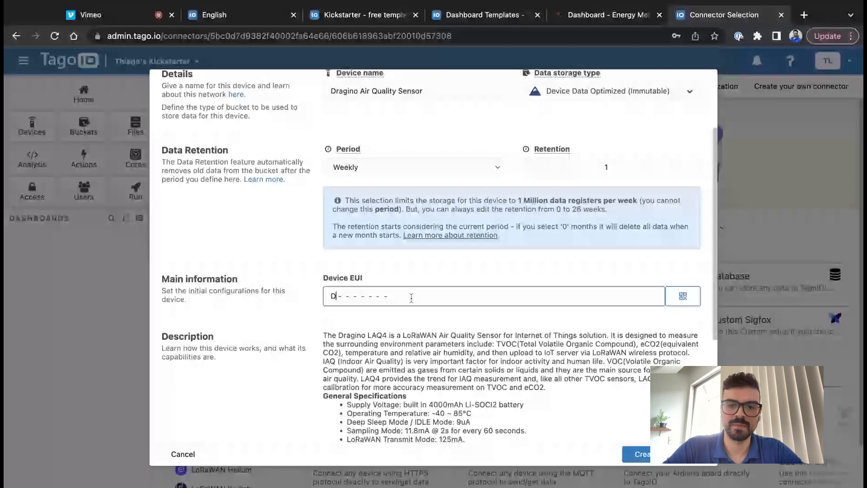
{"action": "type", "text": "D-37-39-D2-93-92-29-11"}
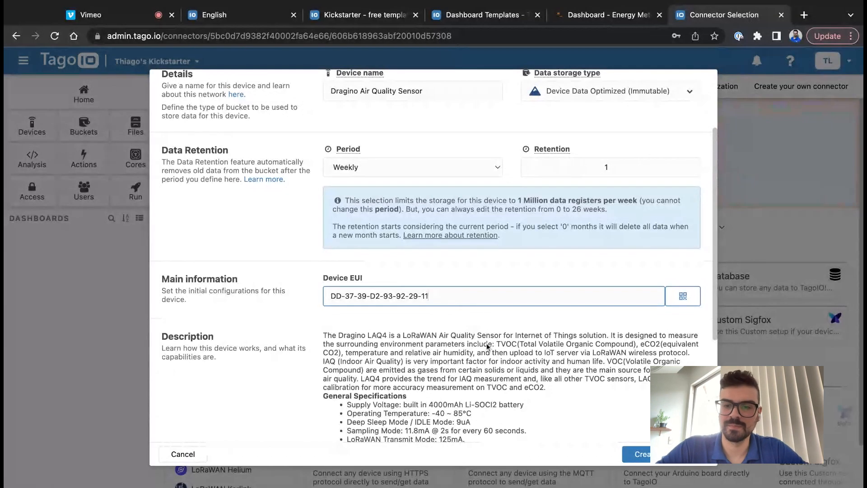
{"action": "scroll", "coordinate": [627, 434], "scroll_direction": "down", "scroll_amount": 5}
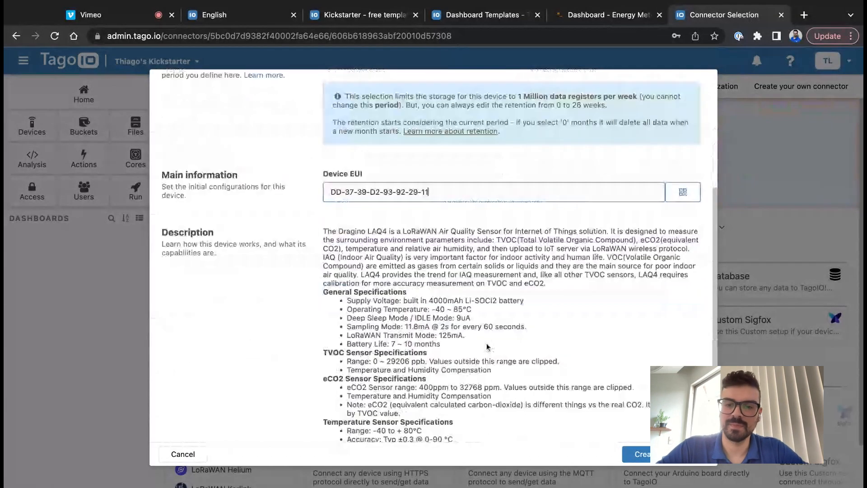
{"action": "left_click", "coordinate": [631, 455]}
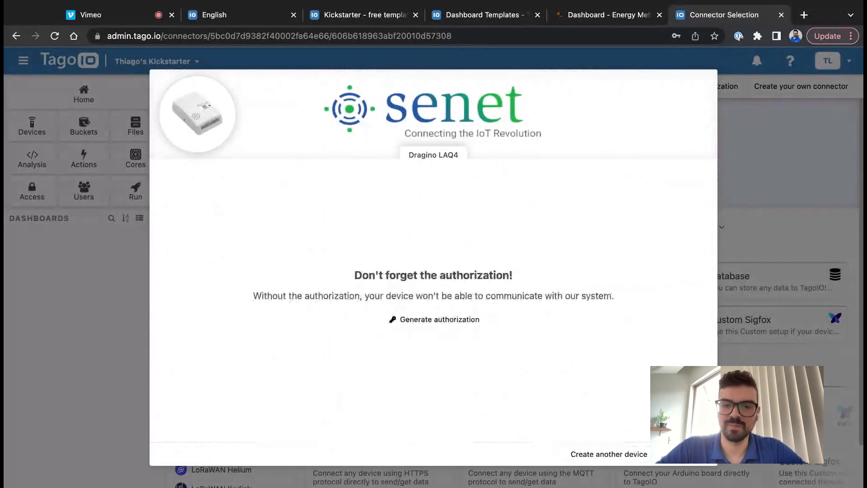
{"action": "left_click", "coordinate": [682, 454]}
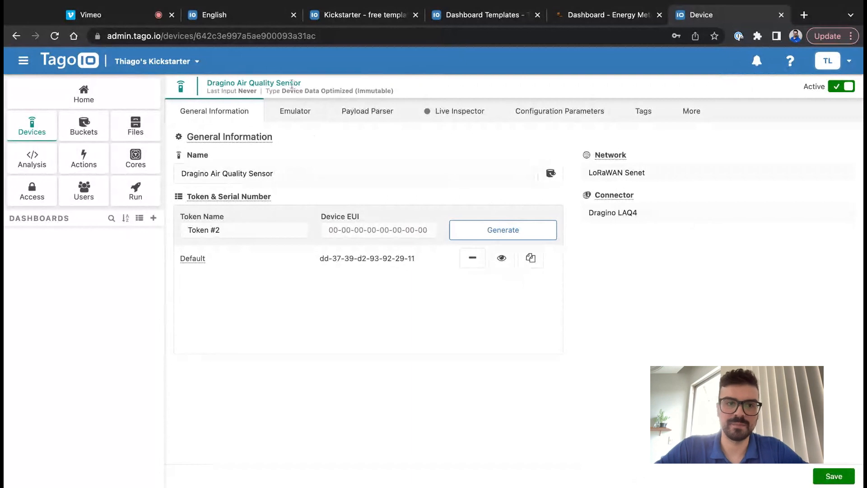
- Select and copy the whole sample payload in the Air Quality device's emulator
{"action": "left_click", "coordinate": [32, 127]}
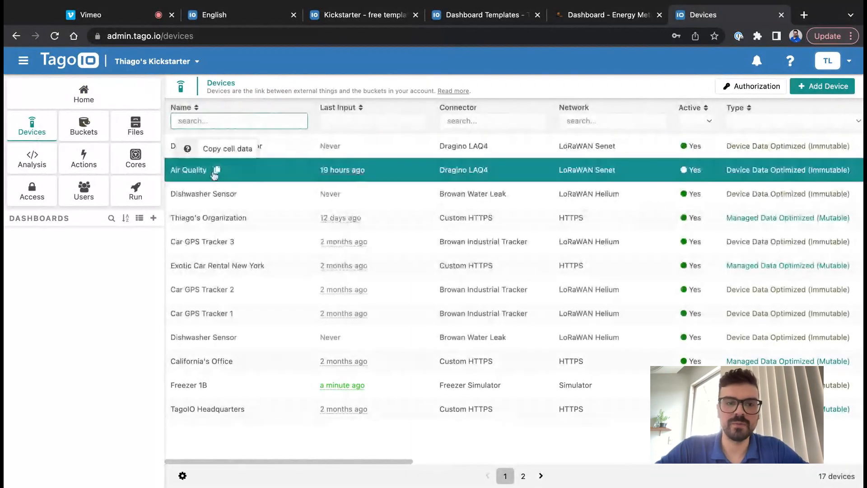
{"action": "left_click", "coordinate": [217, 170]}
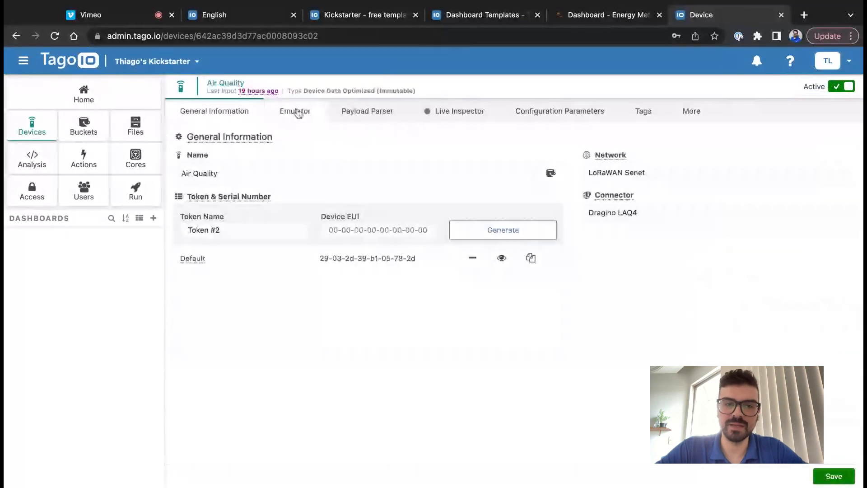
{"action": "left_click", "coordinate": [294, 110]}
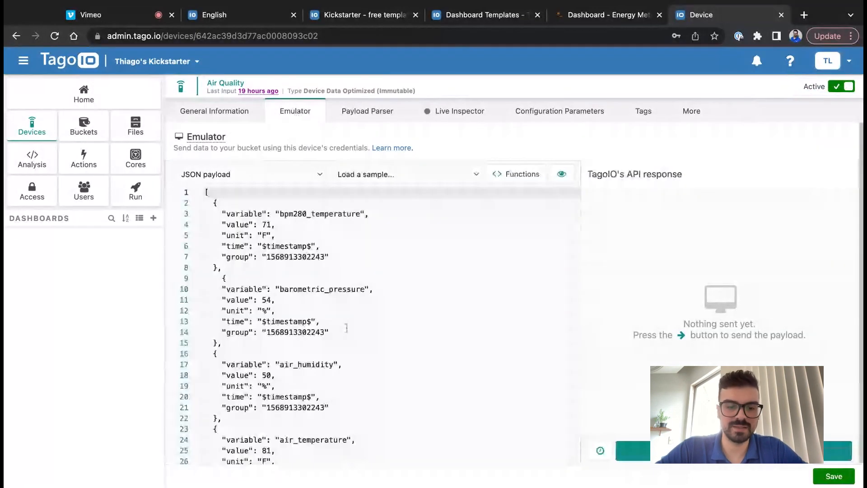
{"action": "left_click", "coordinate": [352, 324]}
{"action": "key", "text": "ctrl+a"}
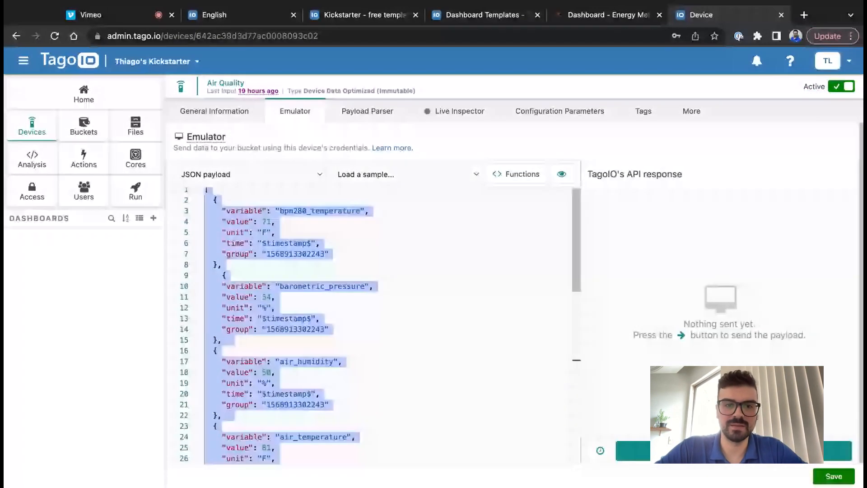
- Open the Dragino Air Quality Sensor device from the devices list
{"action": "scroll", "coordinate": [380, 325], "scroll_direction": "down", "scroll_amount": 10}
{"action": "scroll", "coordinate": [380, 325], "scroll_direction": "up", "scroll_amount": 10}
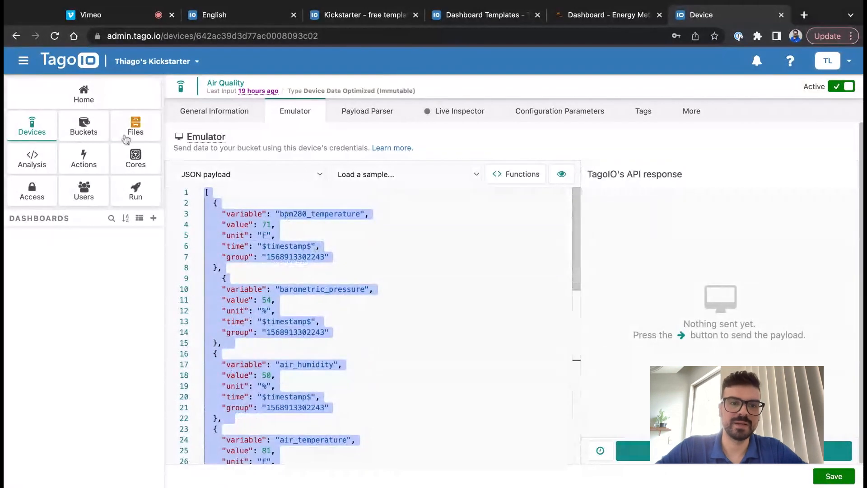
{"action": "left_click", "coordinate": [32, 125]}
{"action": "left_click", "coordinate": [268, 145]}
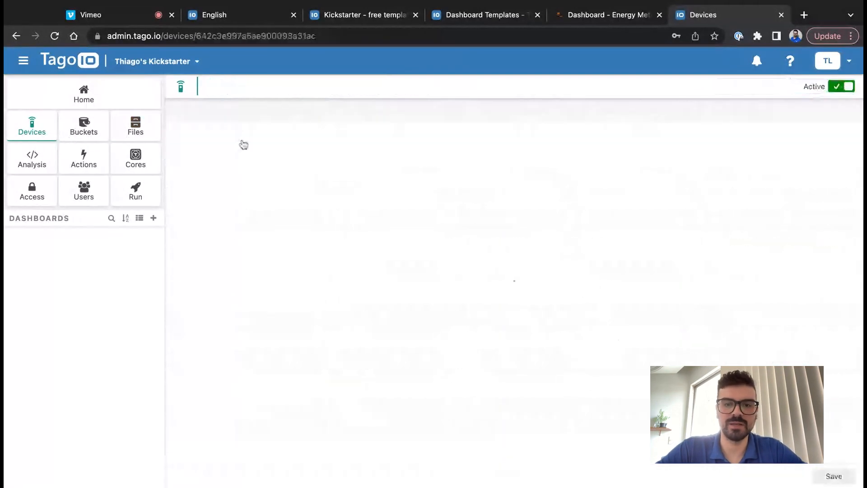
- Replace the Dragino emulator's default payload with the copied 44-line air-quality payload
{"action": "left_click", "coordinate": [318, 119]}
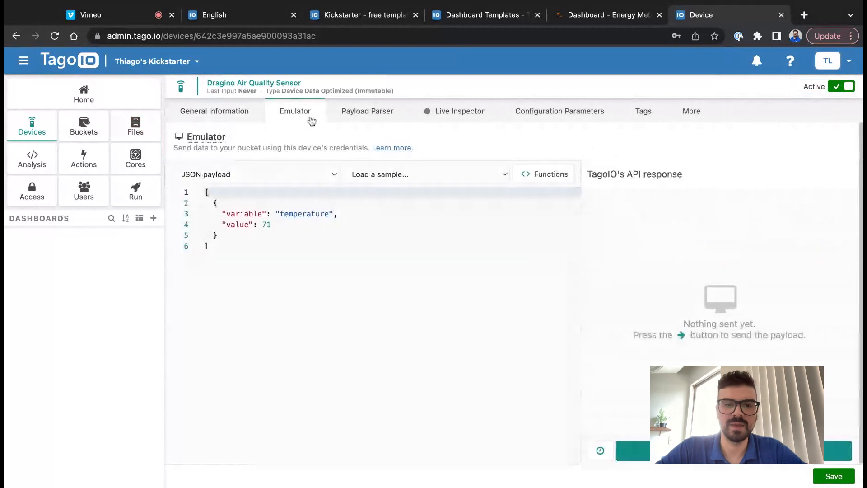
{"action": "left_click", "coordinate": [298, 257]}
{"action": "key", "text": "ctrl+a"}
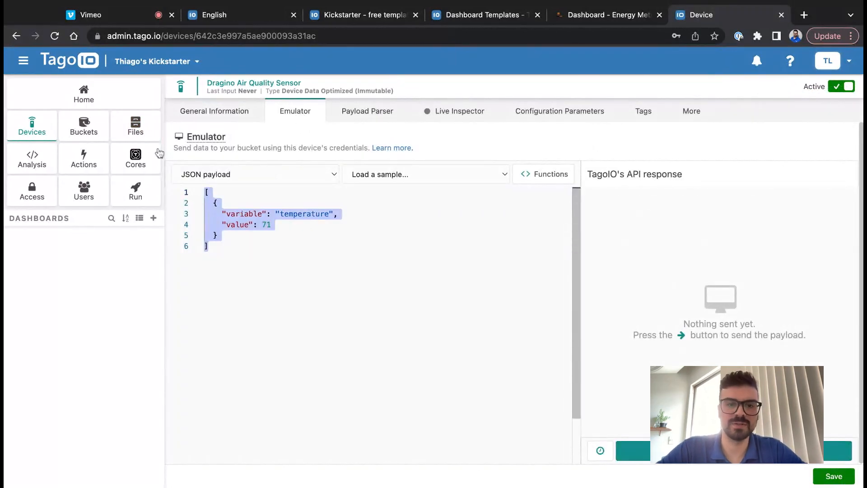
{"action": "key", "text": "super+v"}
{"action": "left_click", "coordinate": [456, 256]}
{"action": "scroll", "coordinate": [456, 256], "scroll_direction": "up", "scroll_amount": 4}
{"action": "scroll", "coordinate": [455, 257], "scroll_direction": "up", "scroll_amount": 1}
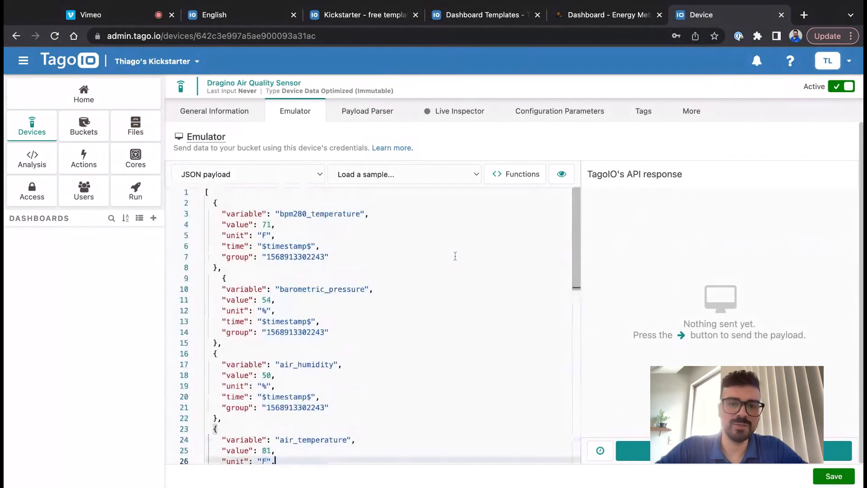
- Start the Live Inspector listening for incoming device data
{"action": "left_click", "coordinate": [467, 113]}
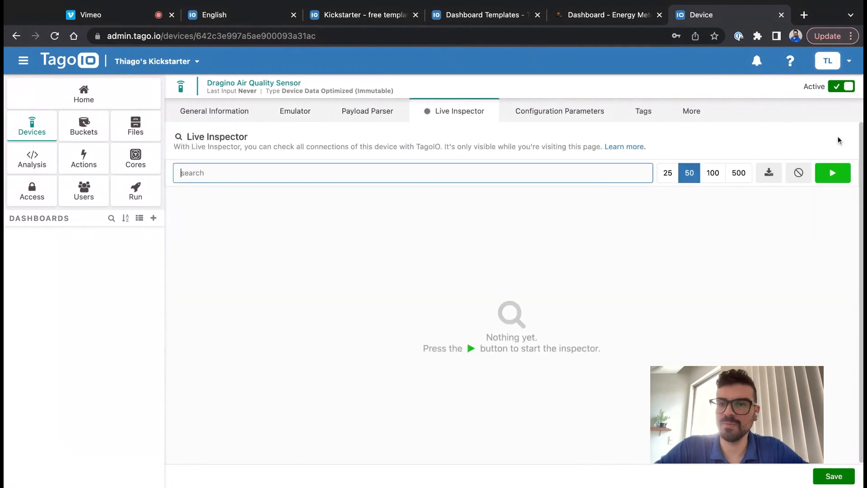
{"action": "left_click", "coordinate": [833, 173]}
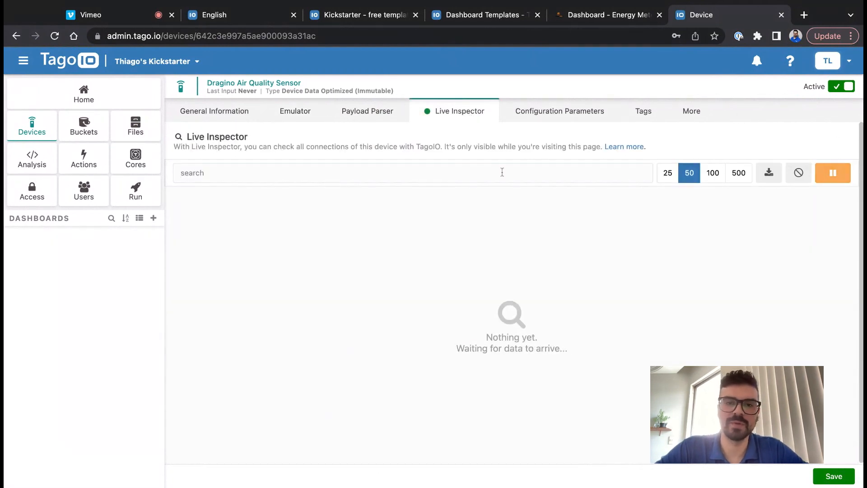
{"action": "left_click", "coordinate": [220, 107]}
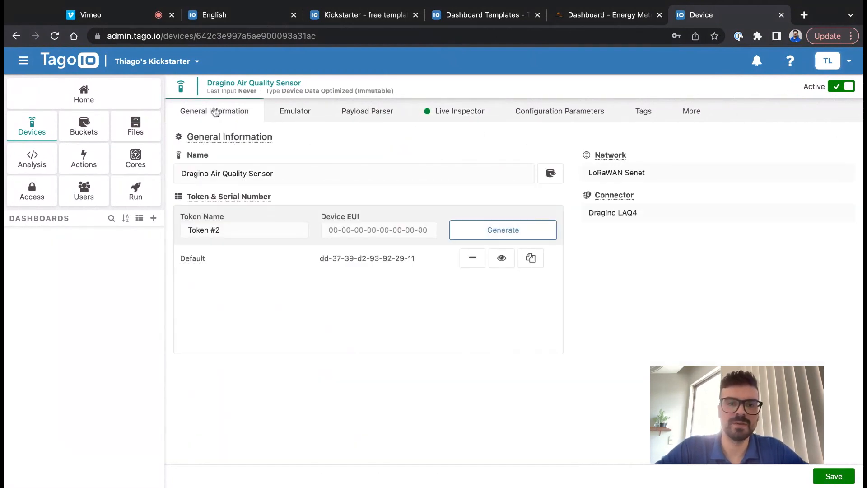
- Send the payload from the emulator and confirm the 6 Data Added response
{"action": "left_click", "coordinate": [280, 109]}
{"action": "left_click", "coordinate": [467, 276]}
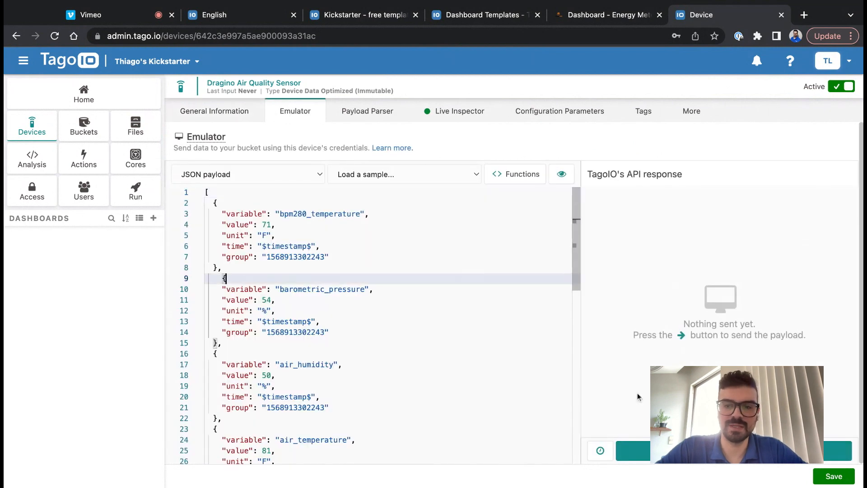
{"action": "left_click", "coordinate": [632, 450]}
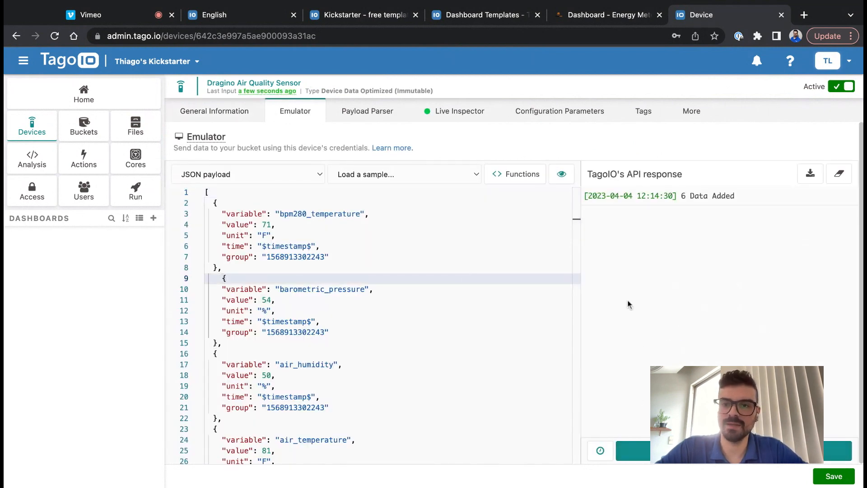
{"action": "left_click_drag", "start_coordinate": [736, 198], "coordinate": [680, 199]}
{"action": "left_click", "coordinate": [676, 213]}
{"action": "left_click", "coordinate": [446, 221]}
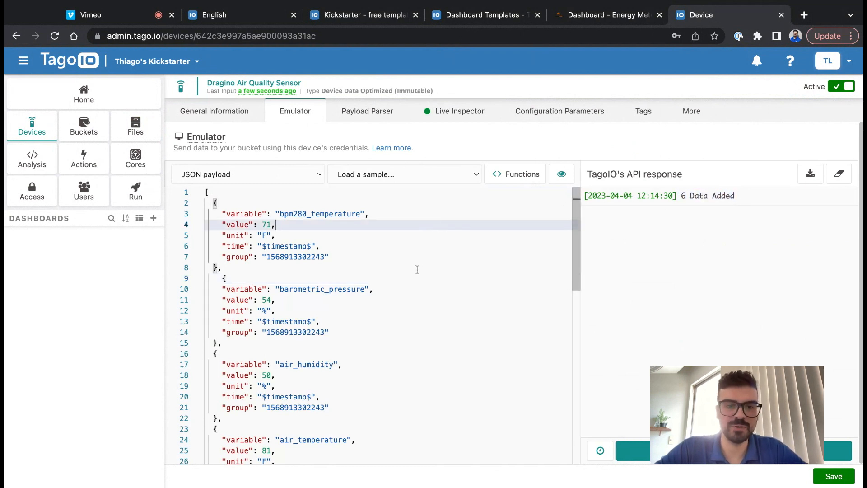
{"action": "scroll", "coordinate": [417, 269], "scroll_direction": "down", "scroll_amount": 3}
{"action": "scroll", "coordinate": [380, 326], "scroll_direction": "down", "scroll_amount": 3}
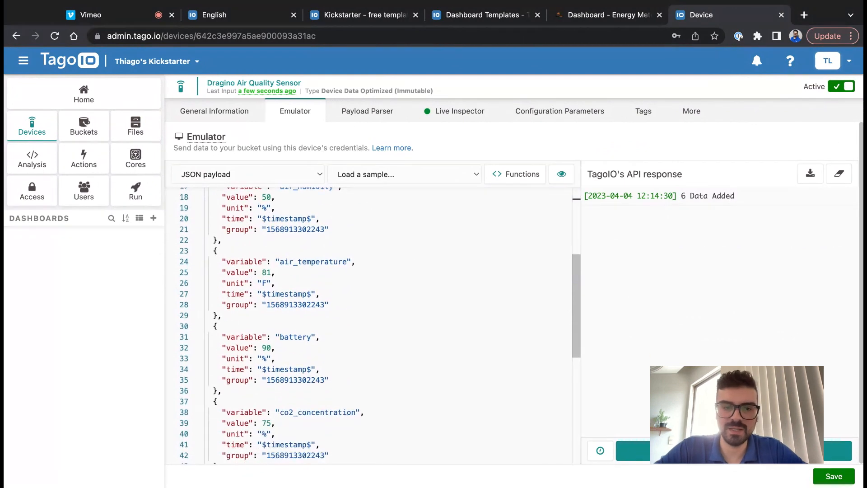
{"action": "scroll", "coordinate": [368, 307], "scroll_direction": "down", "scroll_amount": 2}
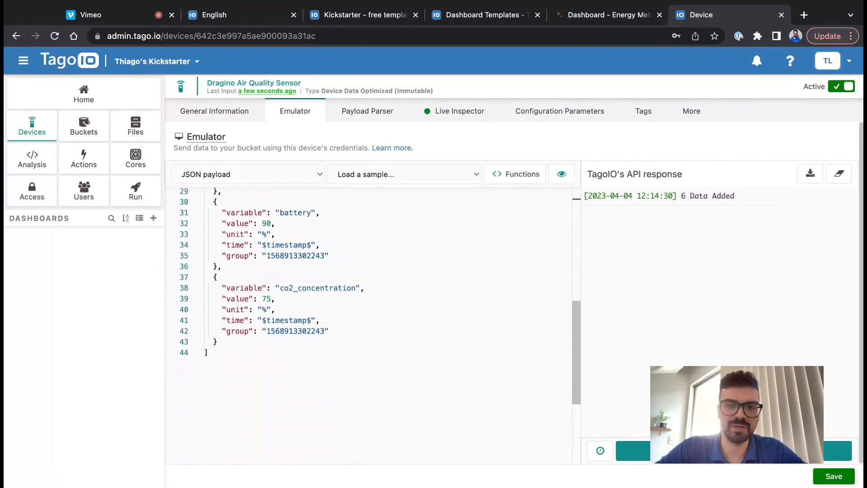
{"action": "scroll", "coordinate": [375, 294], "scroll_direction": "up", "scroll_amount": 1}
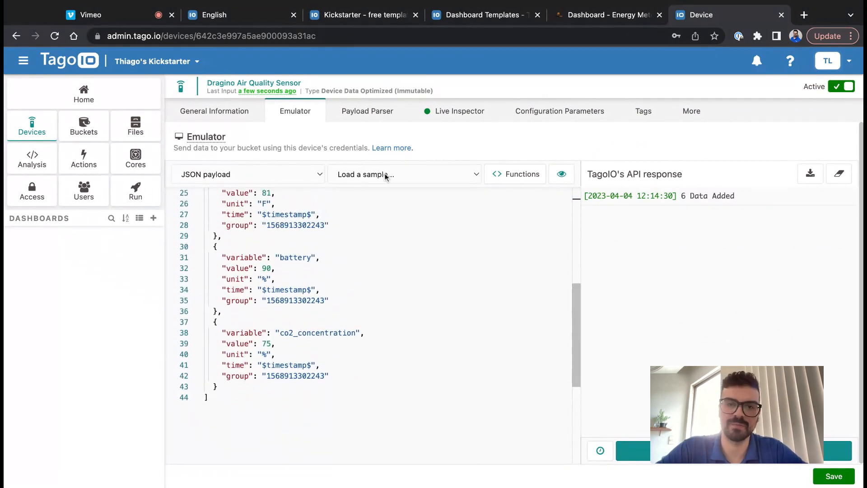
{"action": "left_click", "coordinate": [389, 118]}
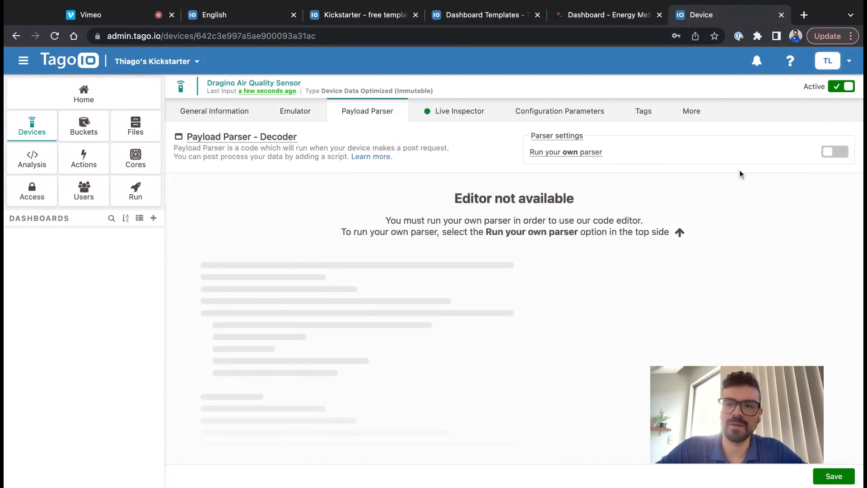
- Enable the custom parser, set ignore_vars to ['air_temperature'], then request disabling it
{"action": "left_click", "coordinate": [826, 153]}
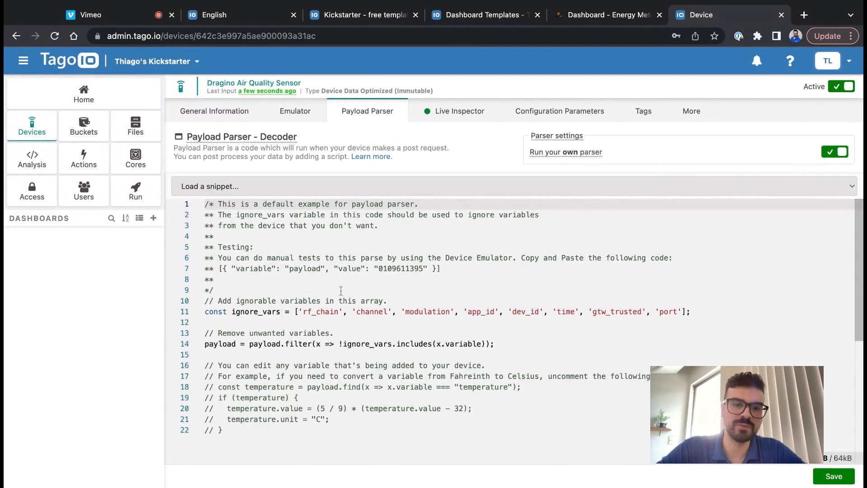
{"action": "left_click_drag", "start_coordinate": [302, 308], "coordinate": [681, 311]}
{"action": "left_click_drag", "start_coordinate": [679, 312], "coordinate": [343, 311]}
{"action": "key", "text": "shift+Left"}
{"action": "key", "text": "shift+Left"}
{"action": "key", "text": "shift+Left"}
{"action": "key", "text": "shift+Left"}
{"action": "key", "text": "shift+Left"}
{"action": "key", "text": "shift+Left"}
{"action": "key", "text": "shift+Left"}
{"action": "key", "text": "shift+Left"}
{"action": "key", "text": "shift+Left"}
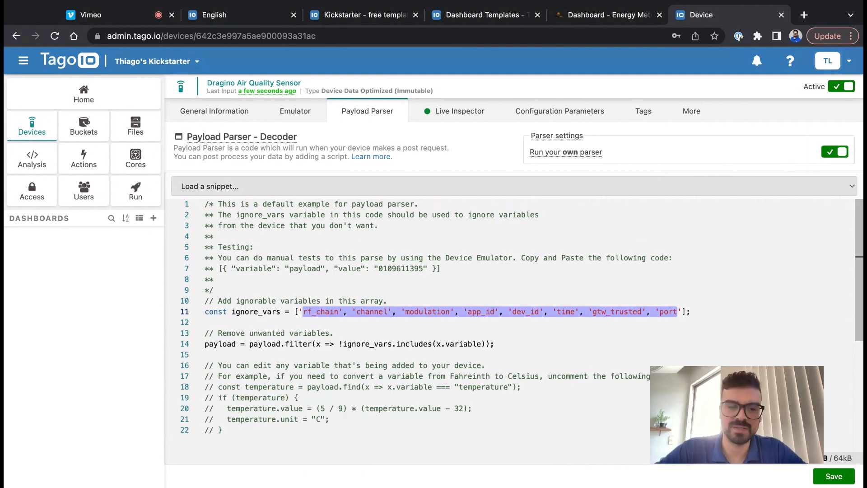
{"action": "type", "text": "air_tem"}
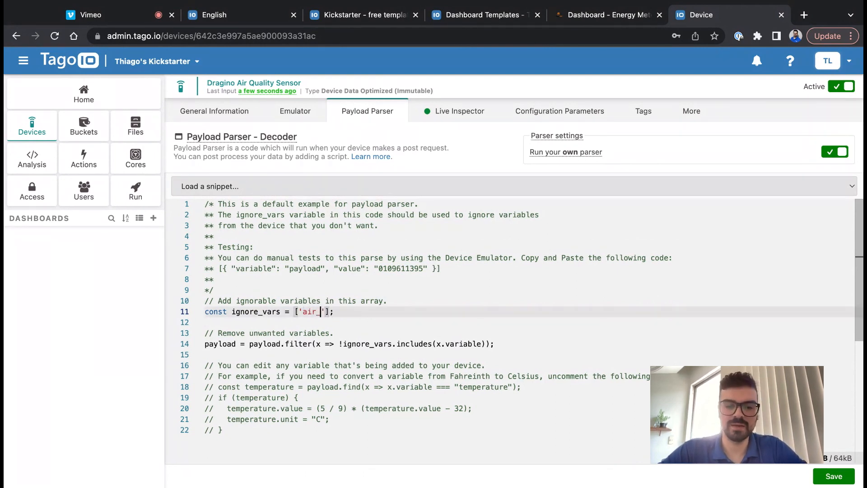
{"action": "type", "text": "eprat"}
{"action": "key", "text": "BackSpace"}
{"action": "key", "text": "BackSpace"}
{"action": "key", "text": "BackSpace"}
{"action": "key", "text": "BackSpace"}
{"action": "key", "text": "BackSpace"}
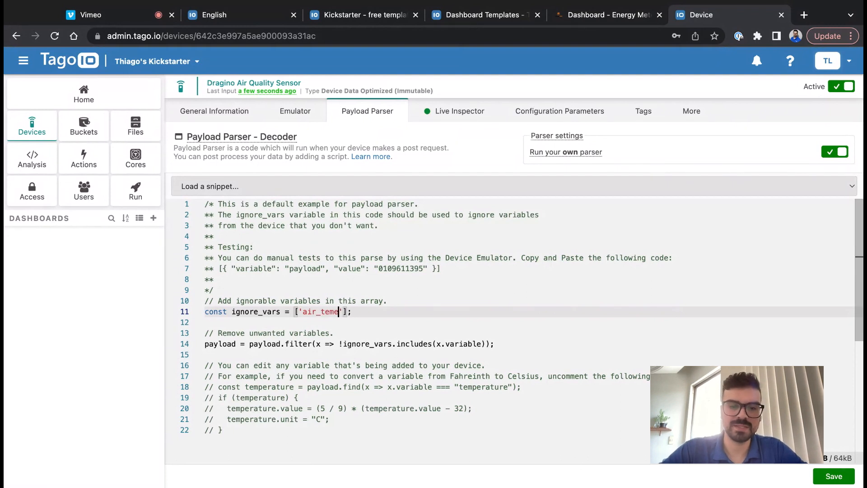
{"action": "type", "text": "perature"}
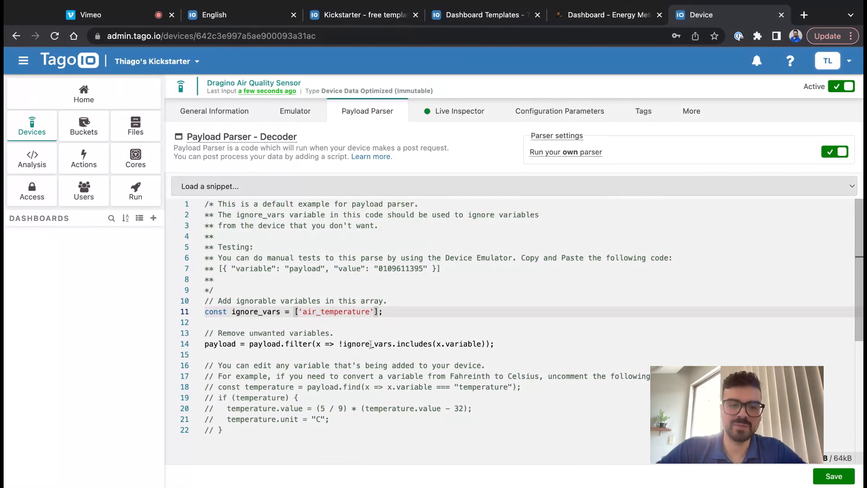
{"action": "left_click", "coordinate": [302, 300]}
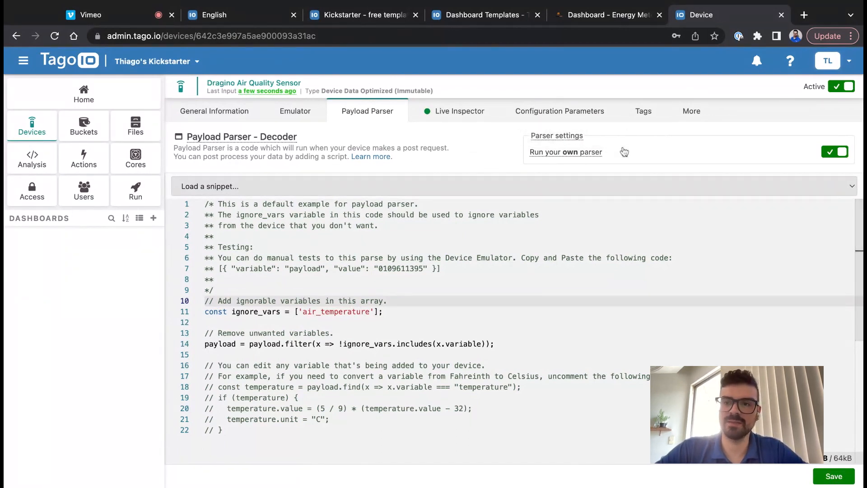
{"action": "left_click", "coordinate": [830, 148]}
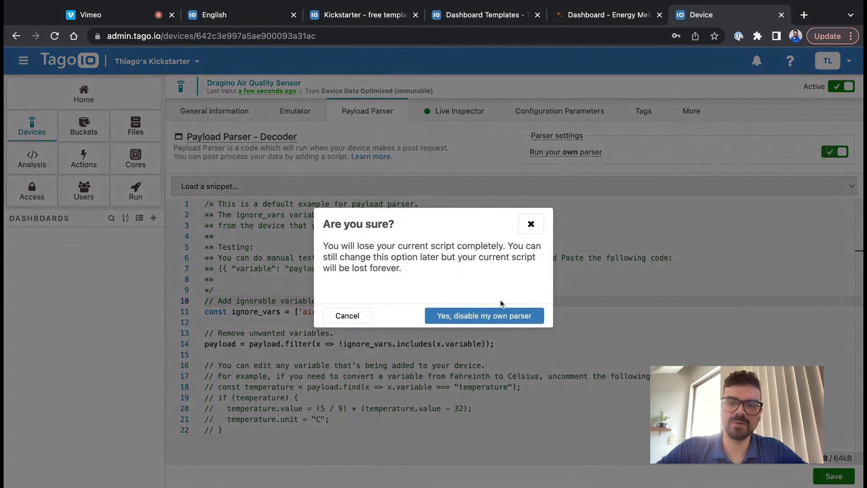
- Confirm disabling the own parser and inspect the raw payload entry in Live Inspector
{"action": "left_click", "coordinate": [484, 314]}
{"action": "left_click", "coordinate": [447, 118]}
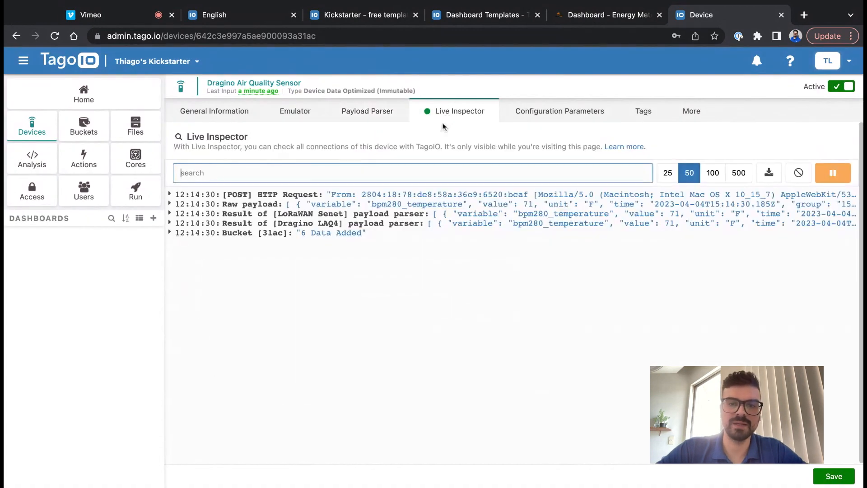
{"action": "left_click", "coordinate": [419, 207]}
{"action": "left_click", "coordinate": [420, 207]}
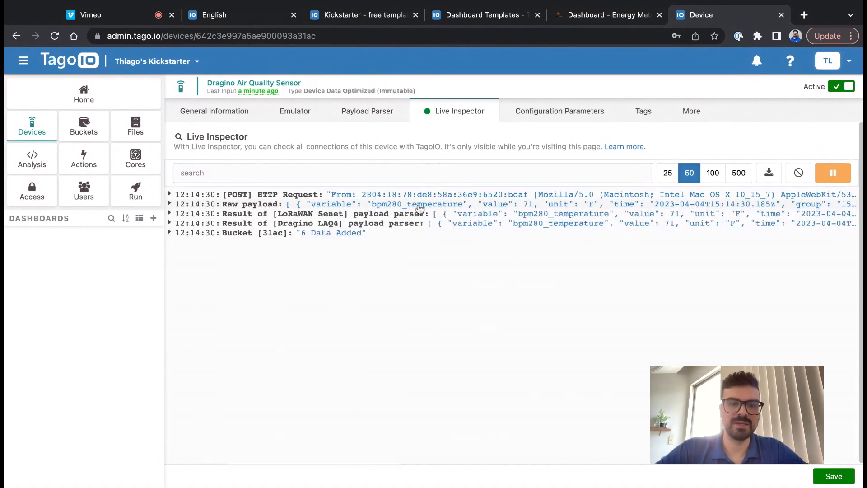
- Review the Dragino LAQ4 parser output, then return to the sensor's General Information
{"action": "left_click", "coordinate": [400, 225]}
{"action": "scroll", "coordinate": [375, 262], "scroll_direction": "down", "scroll_amount": 2}
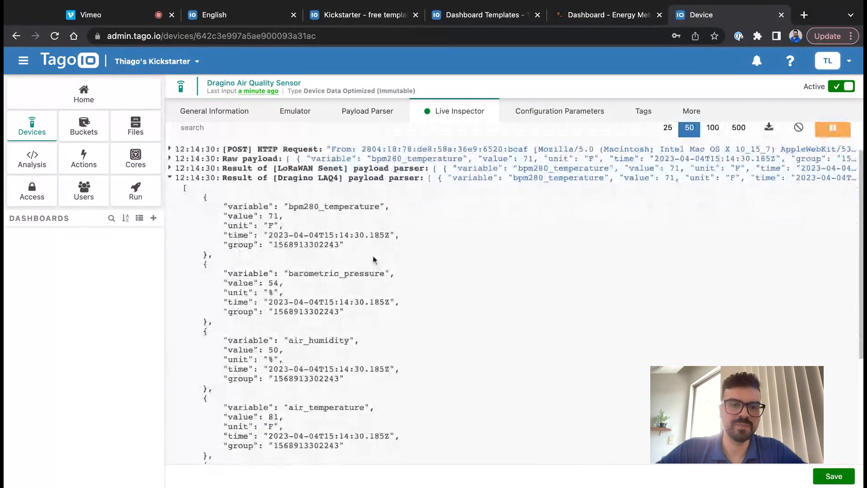
{"action": "scroll", "coordinate": [305, 311], "scroll_direction": "down", "scroll_amount": 6}
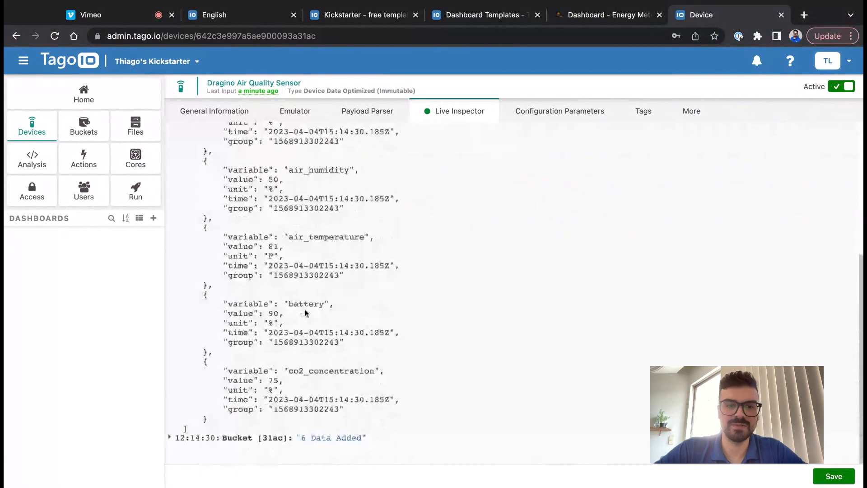
{"action": "scroll", "coordinate": [305, 313], "scroll_direction": "up", "scroll_amount": 8}
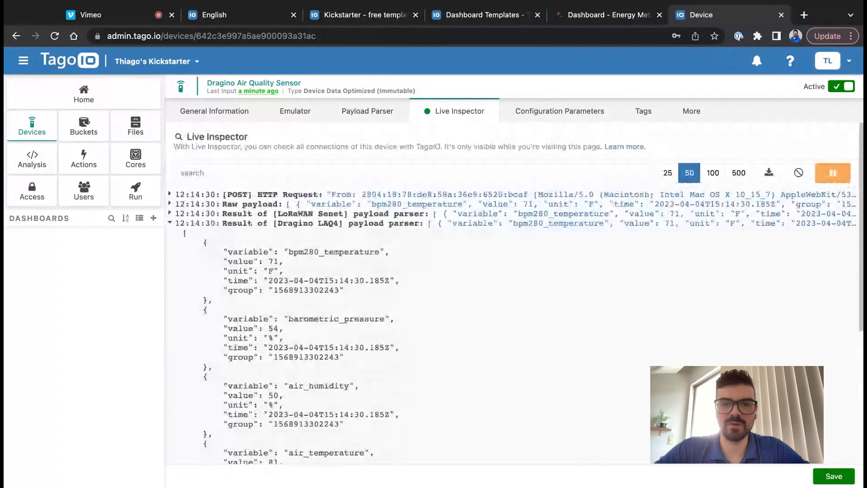
{"action": "left_click", "coordinate": [223, 114]}
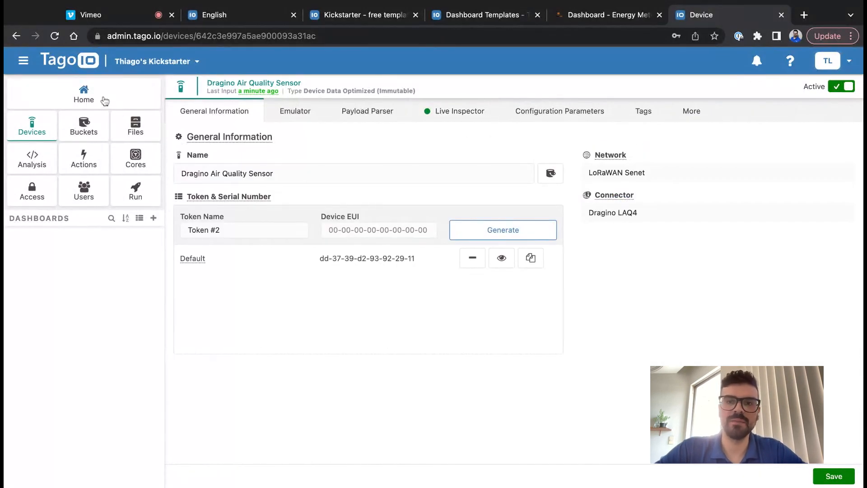
- Install the Temperature, Humidity, and Air Quality – Dark template, associating Dragino Air Quality Sensor
{"action": "left_click", "coordinate": [503, 21]}
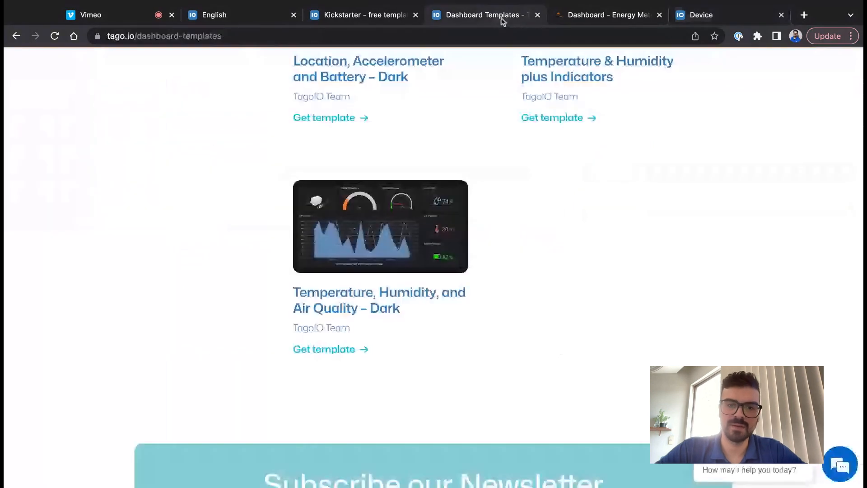
{"action": "left_click", "coordinate": [364, 349]}
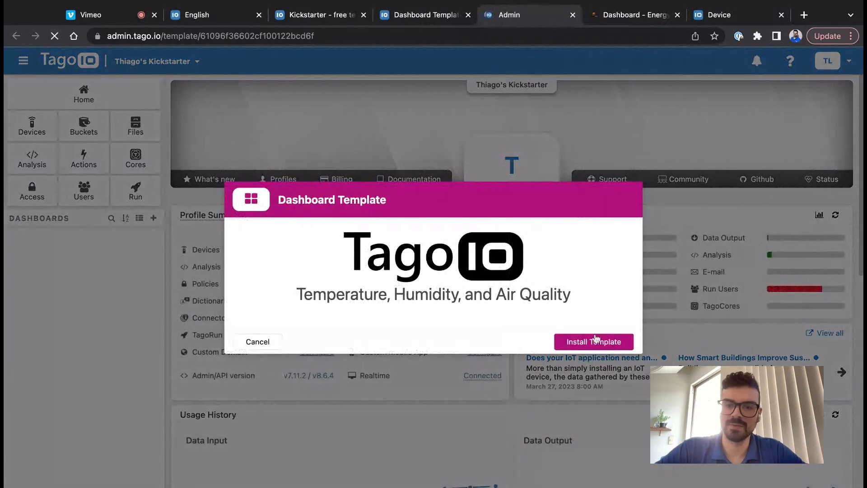
{"action": "left_click", "coordinate": [593, 341]}
{"action": "left_click", "coordinate": [367, 293]}
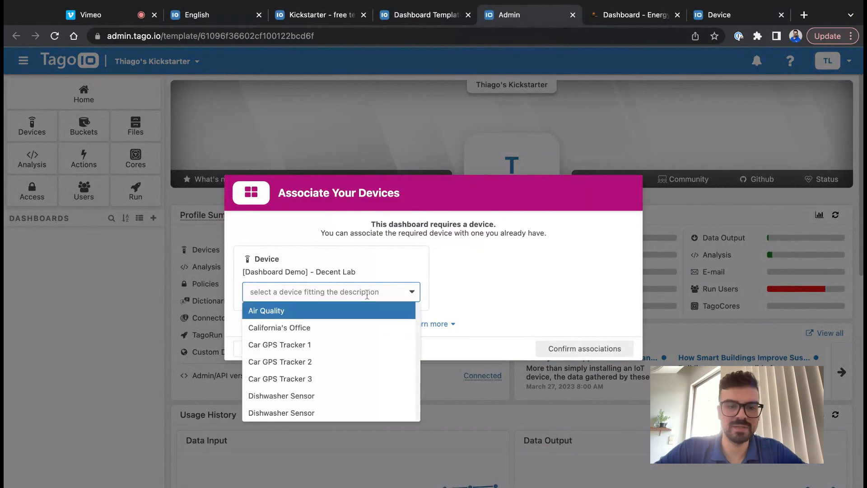
{"action": "scroll", "coordinate": [329, 359], "scroll_direction": "down", "scroll_amount": 3}
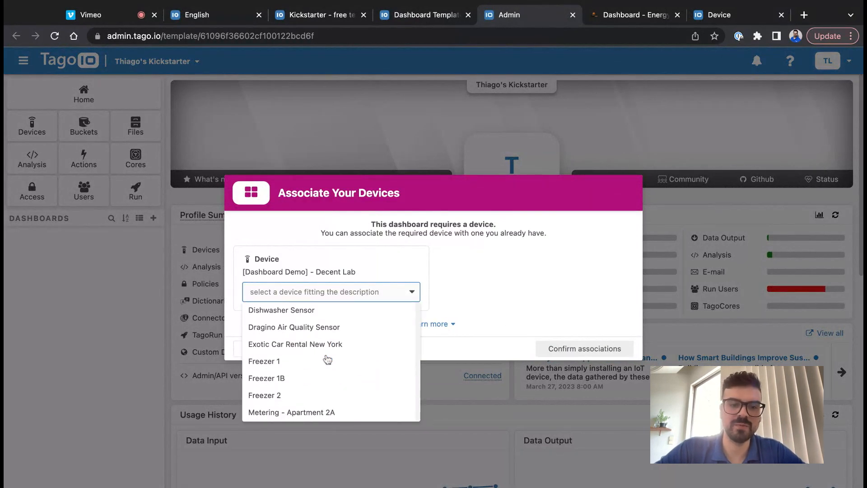
{"action": "left_click", "coordinate": [334, 334]}
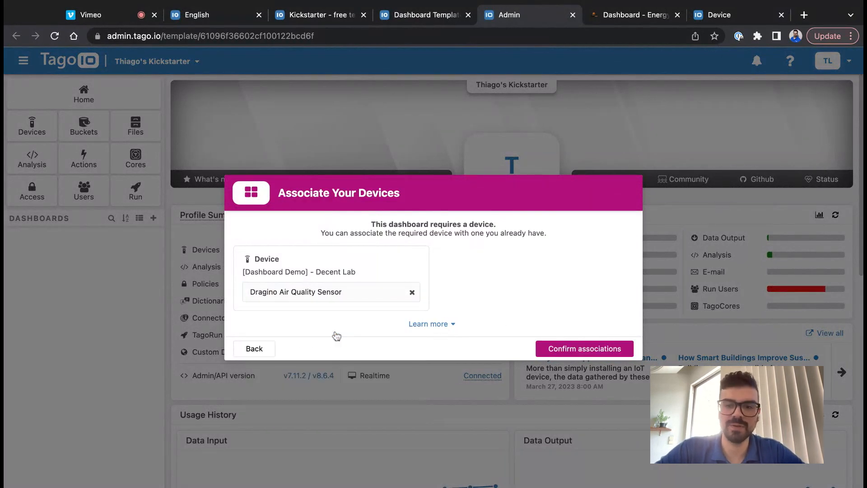
{"action": "left_click", "coordinate": [564, 349]}
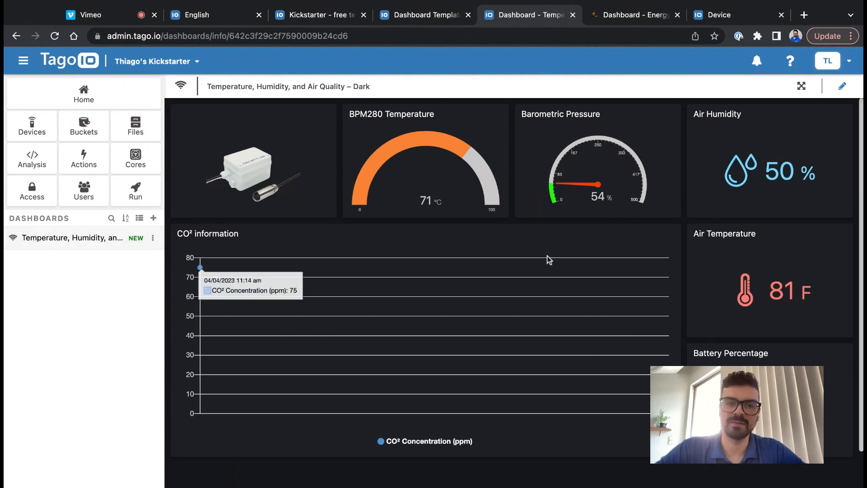
- Compare the new air-quality dashboard with the Energy Metering app dashboard in the other tab
{"action": "scroll", "coordinate": [689, 253], "scroll_direction": "down", "scroll_amount": 2}
{"action": "scroll", "coordinate": [689, 253], "scroll_direction": "up", "scroll_amount": 2}
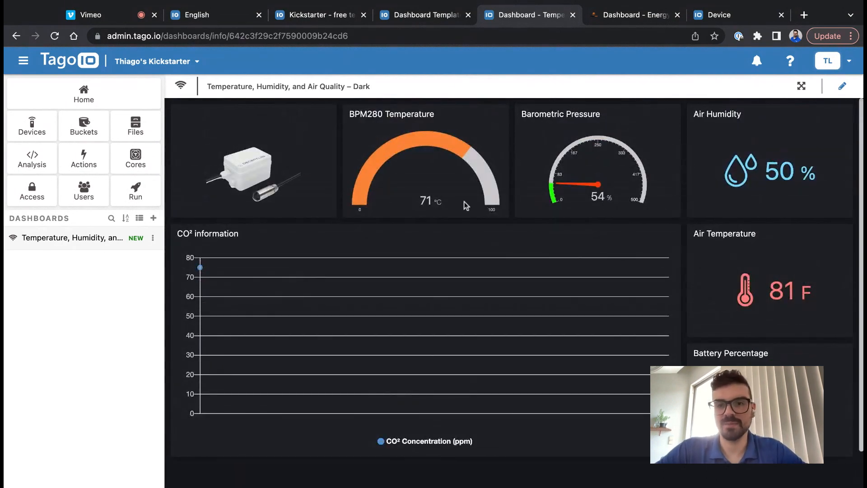
{"action": "left_click", "coordinate": [638, 17]}
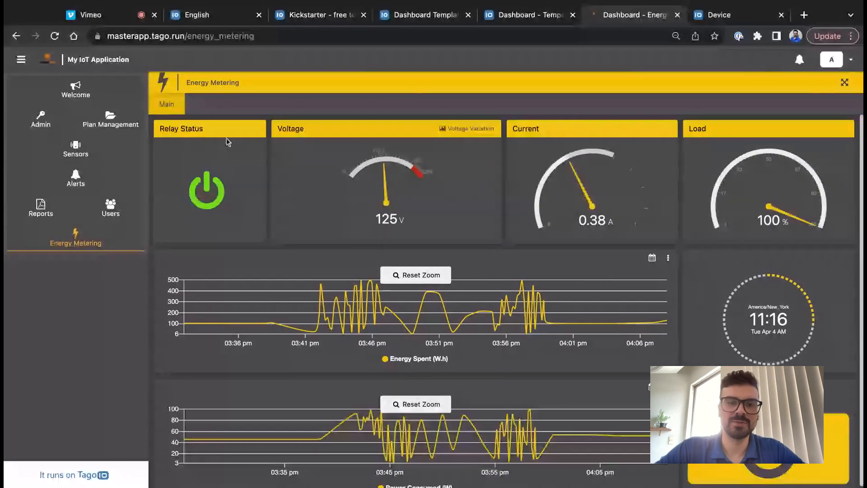
{"action": "scroll", "coordinate": [492, 211], "scroll_direction": "down", "scroll_amount": 1}
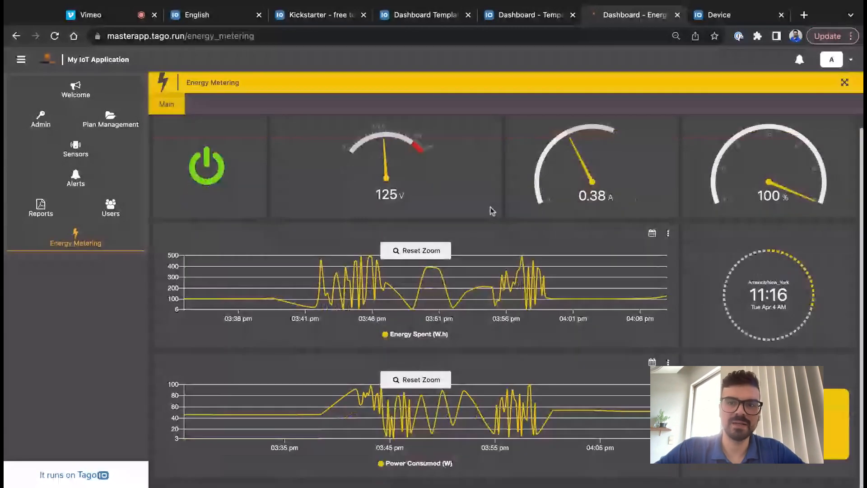
{"action": "scroll", "coordinate": [491, 211], "scroll_direction": "up", "scroll_amount": 1}
{"action": "left_click", "coordinate": [536, 21]}
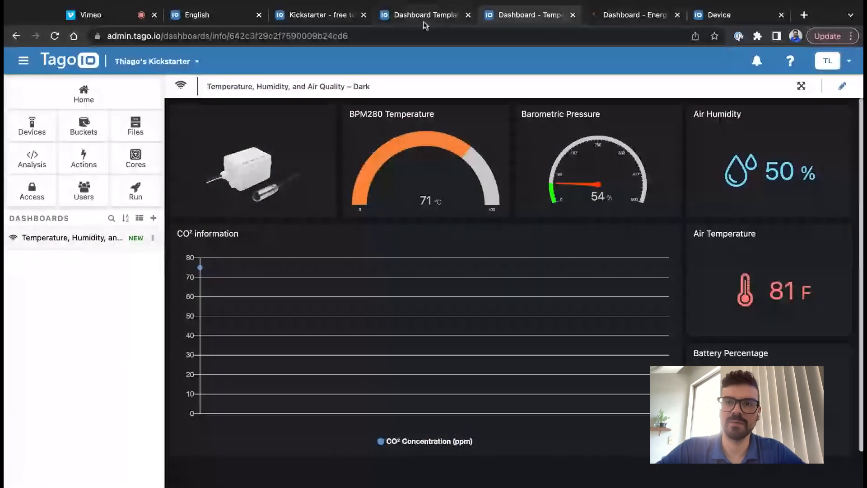
{"action": "left_click", "coordinate": [767, 16]}
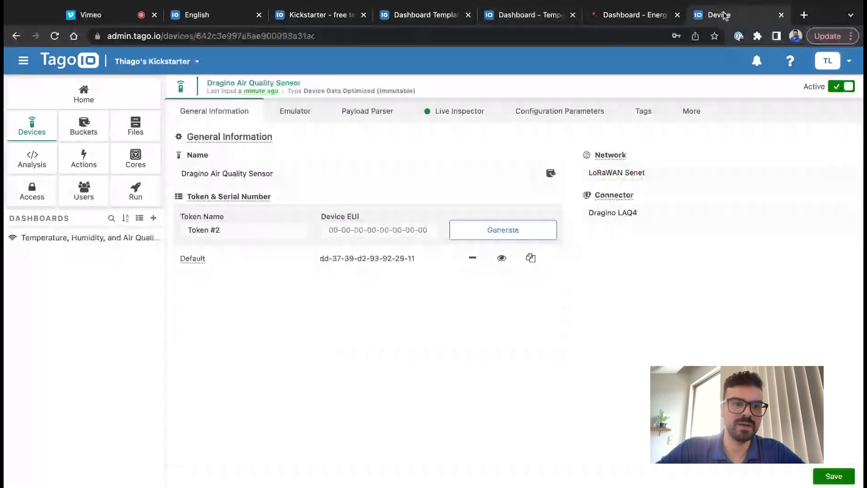
{"action": "left_click", "coordinate": [140, 218]}
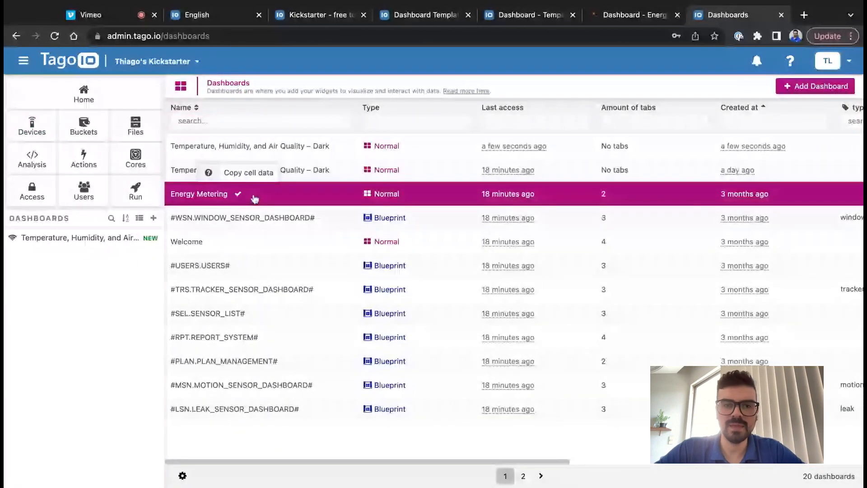
{"action": "left_click", "coordinate": [255, 199]}
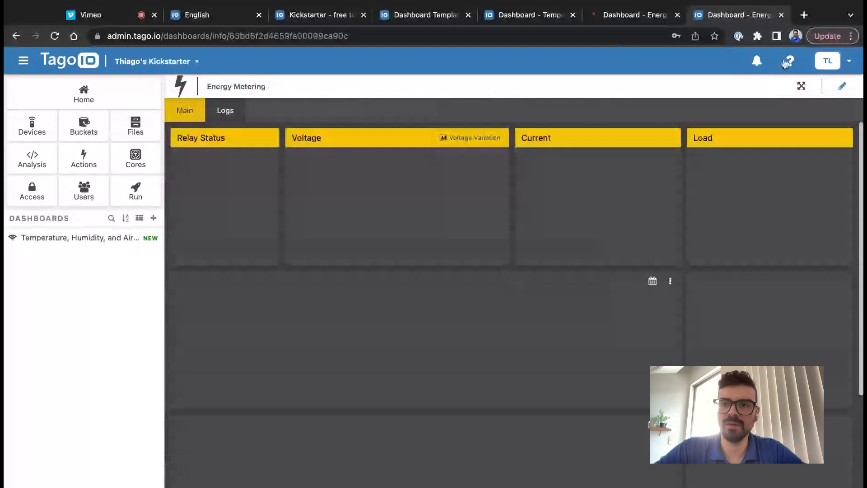
{"action": "left_click", "coordinate": [842, 88]}
{"action": "left_click", "coordinate": [271, 139]}
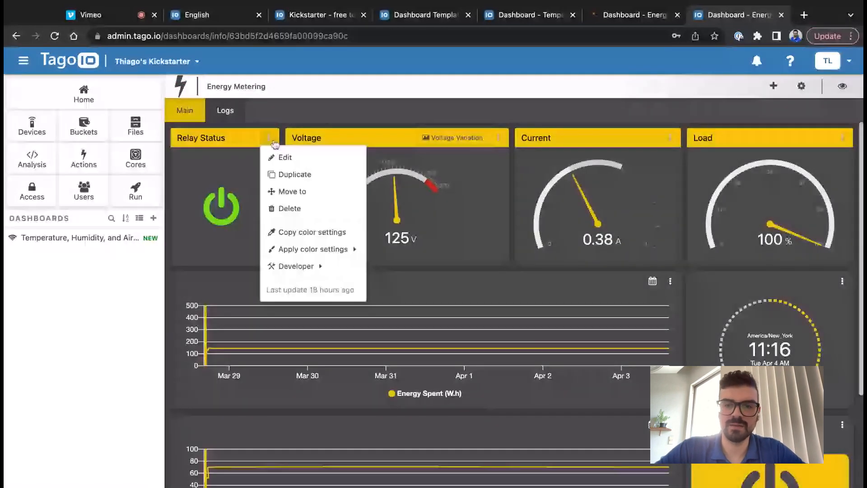
{"action": "left_click", "coordinate": [285, 158]}
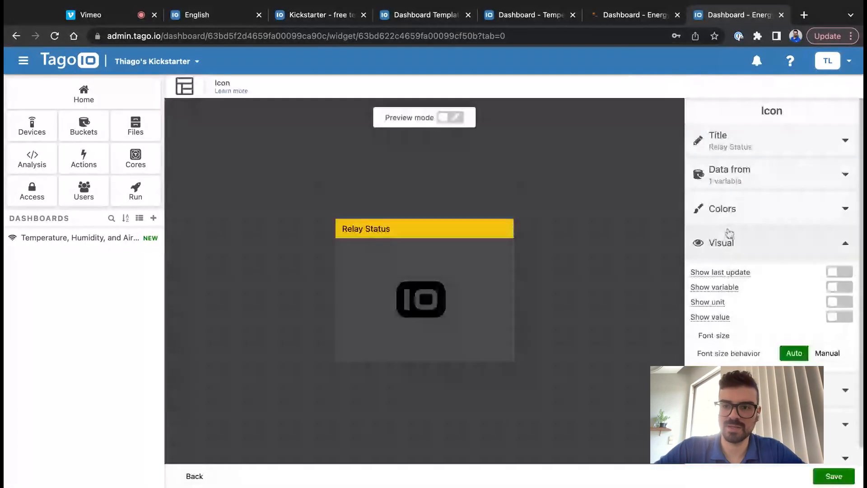
{"action": "left_click", "coordinate": [771, 190]}
{"action": "left_click", "coordinate": [770, 190]}
{"action": "left_click", "coordinate": [757, 211]}
{"action": "left_click", "coordinate": [714, 253]}
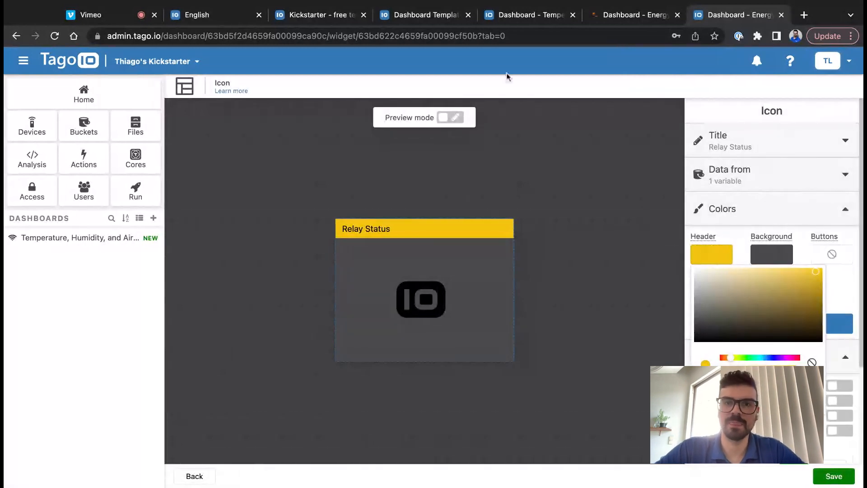
{"action": "left_click", "coordinate": [537, 21]}
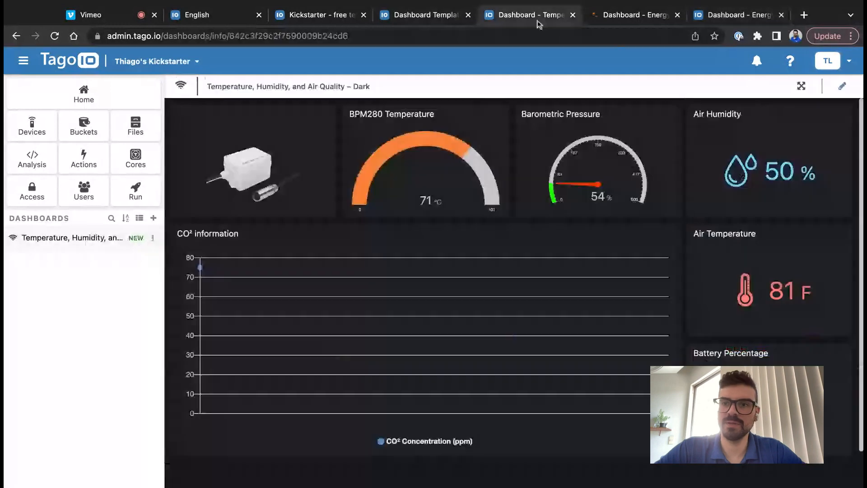
{"action": "left_click", "coordinate": [842, 85]}
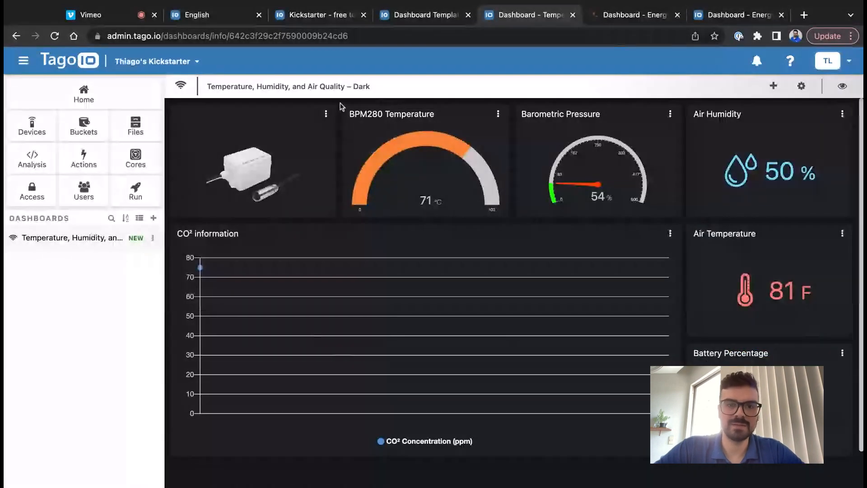
{"action": "left_click", "coordinate": [322, 112]}
{"action": "left_click", "coordinate": [343, 133]}
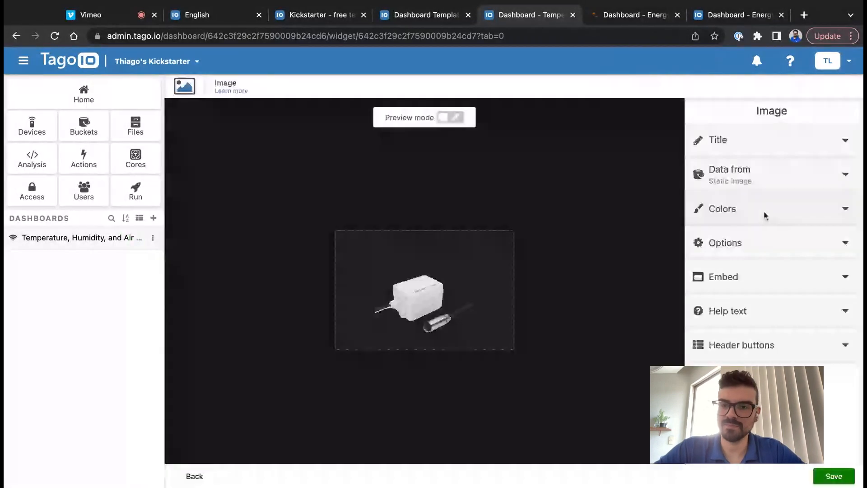
{"action": "left_click", "coordinate": [764, 211]}
{"action": "left_click", "coordinate": [711, 253]}
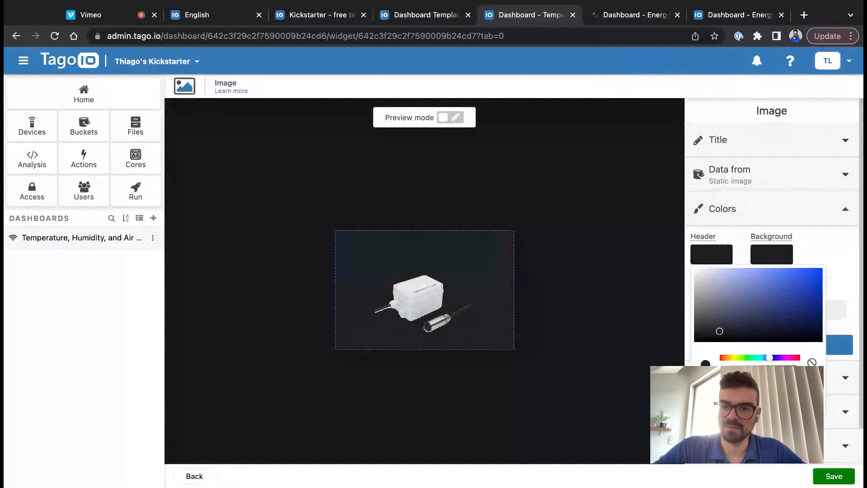
{"action": "left_click", "coordinate": [741, 391]}
{"action": "left_click", "coordinate": [834, 478]}
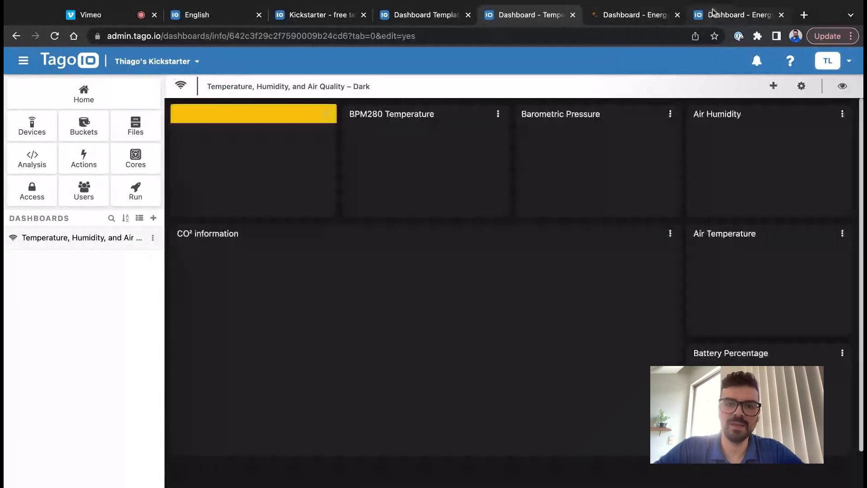
{"action": "left_click", "coordinate": [716, 13]}
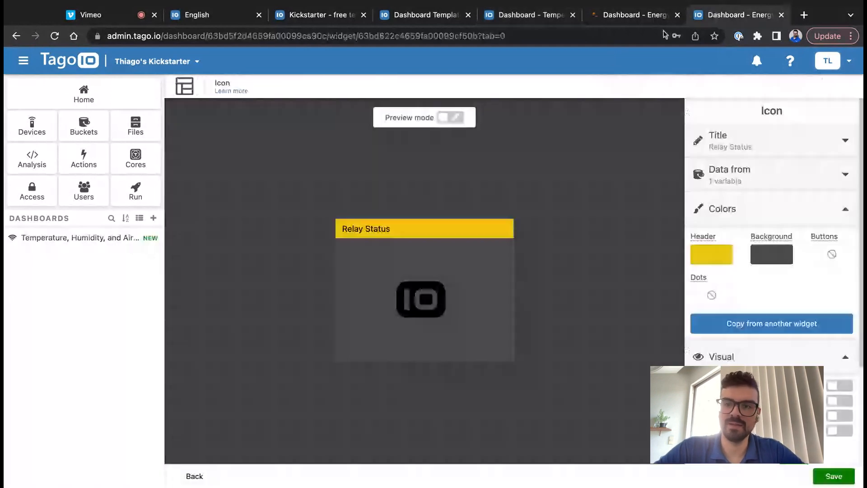
{"action": "left_click", "coordinate": [771, 247]}
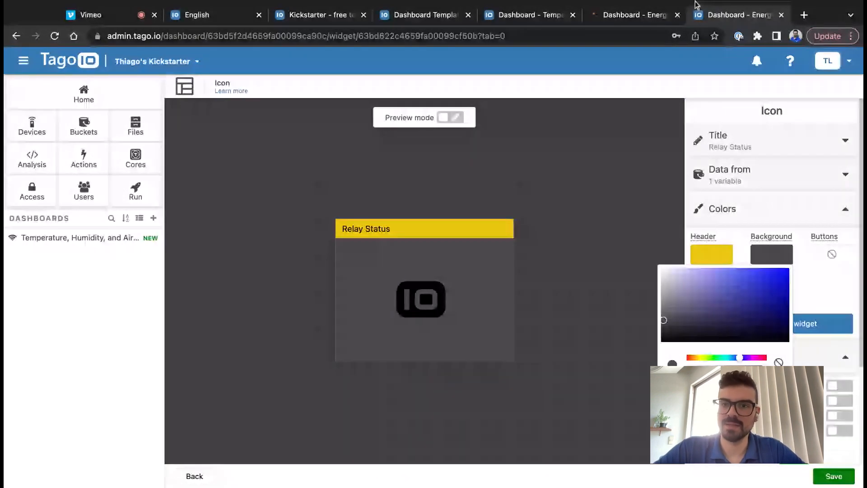
{"action": "left_click", "coordinate": [632, 20]}
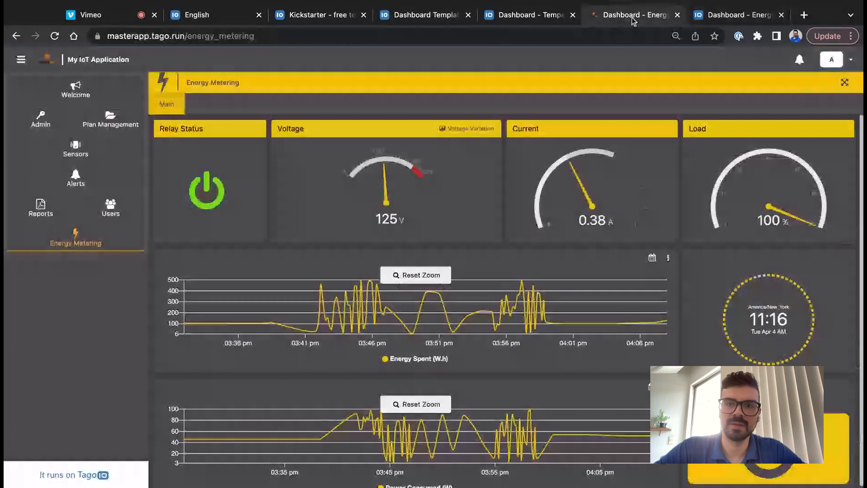
{"action": "left_click", "coordinate": [499, 19]}
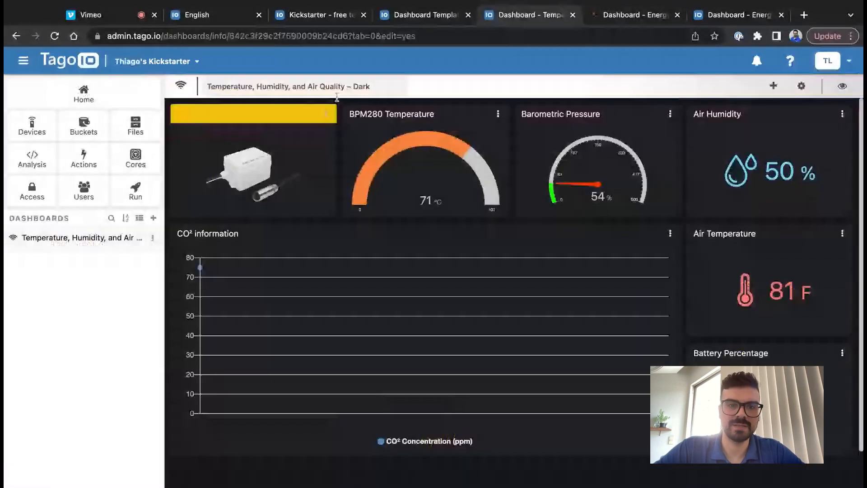
{"action": "left_click", "coordinate": [326, 114]}
{"action": "left_click", "coordinate": [329, 132]}
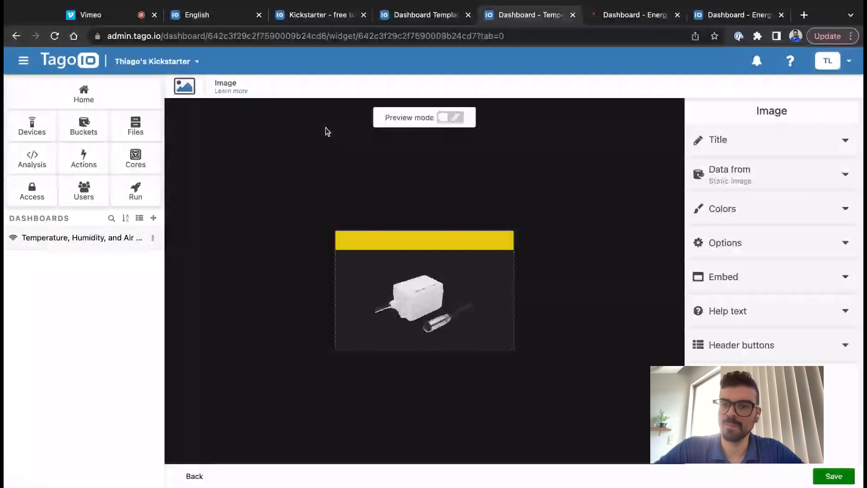
{"action": "left_click", "coordinate": [722, 208]}
{"action": "left_click", "coordinate": [771, 253]}
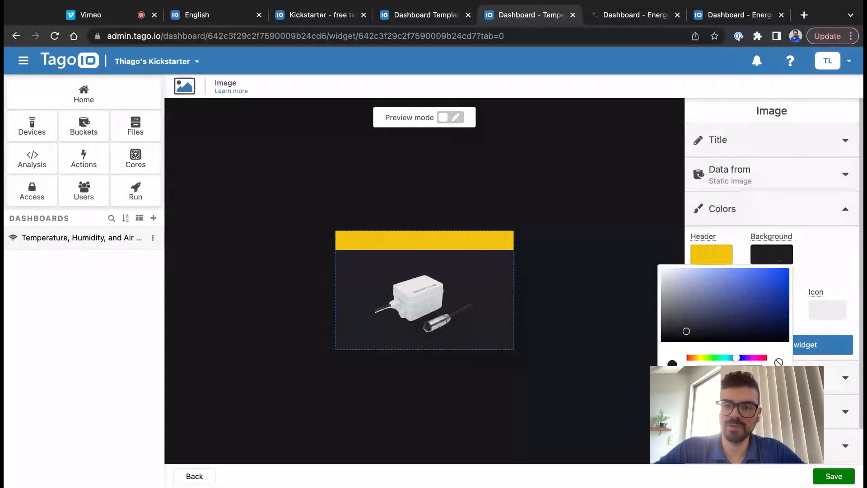
{"action": "left_click", "coordinate": [663, 320]}
{"action": "left_click", "coordinate": [825, 477]}
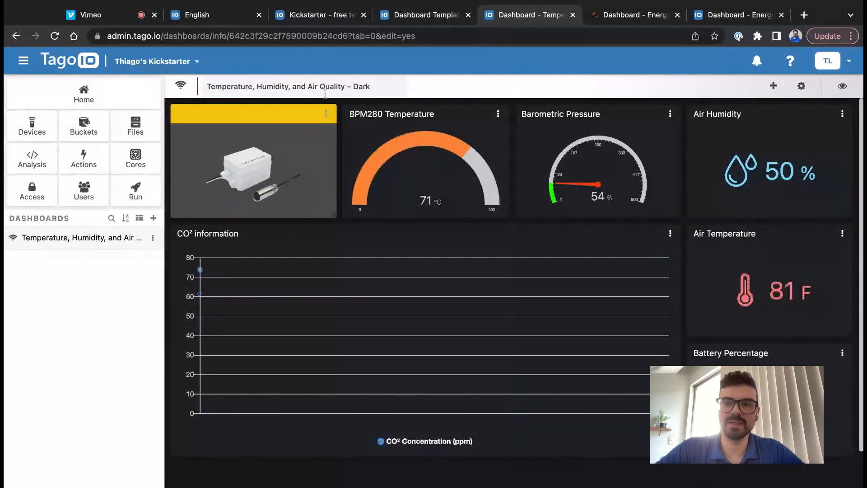
{"action": "left_click", "coordinate": [326, 115]}
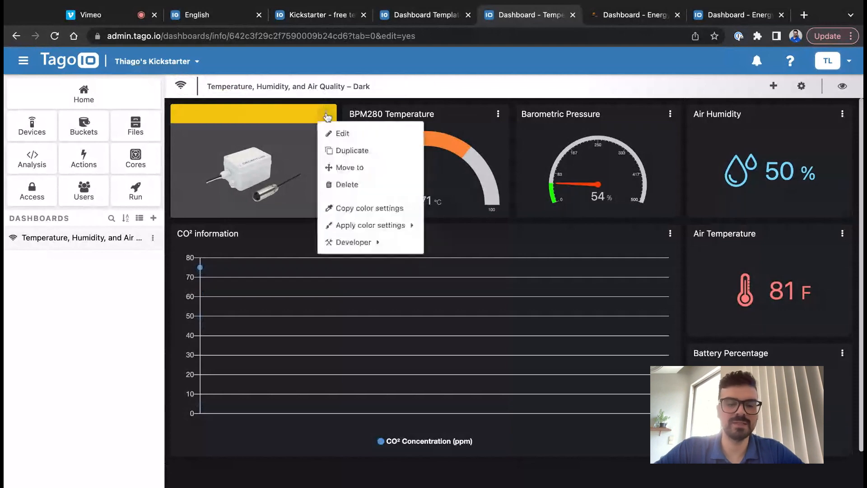
{"action": "mouse_move", "coordinate": [368, 226]}
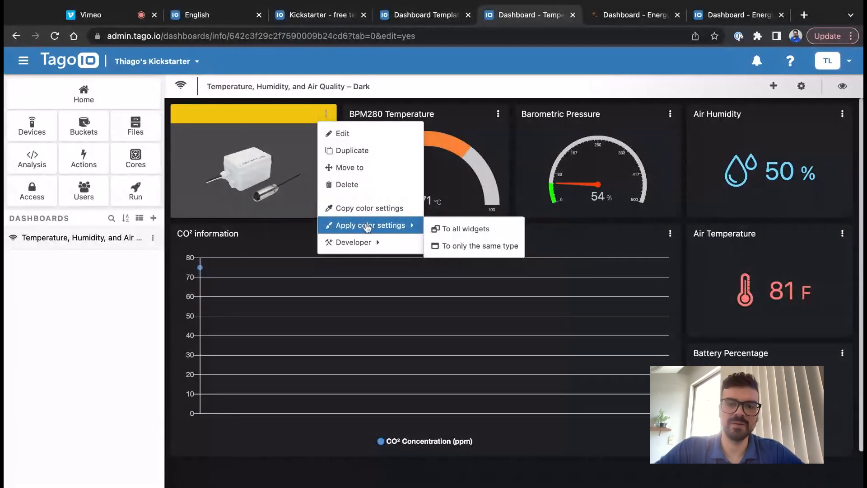
{"action": "left_click", "coordinate": [455, 229]}
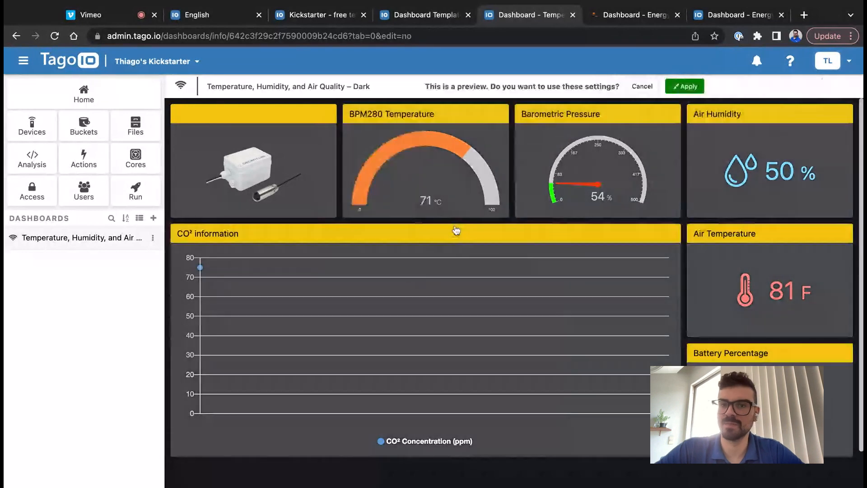
{"action": "left_click", "coordinate": [689, 89]}
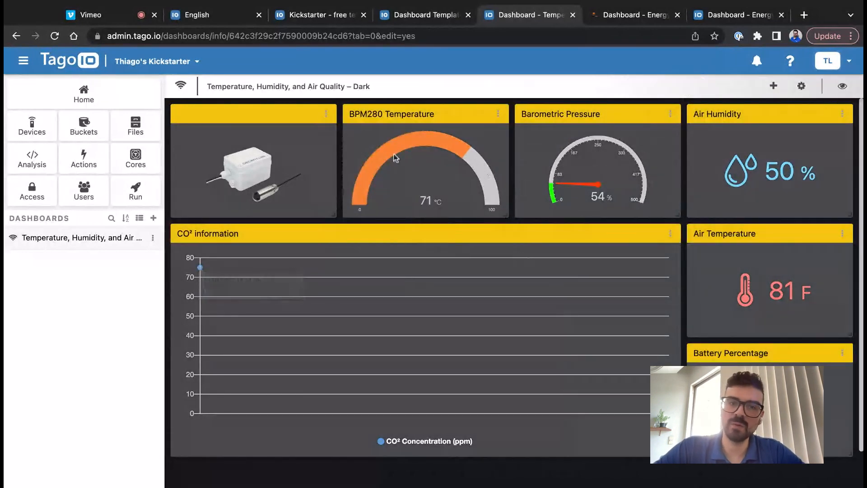
{"action": "left_click", "coordinate": [325, 118]}
{"action": "left_click", "coordinate": [356, 208]}
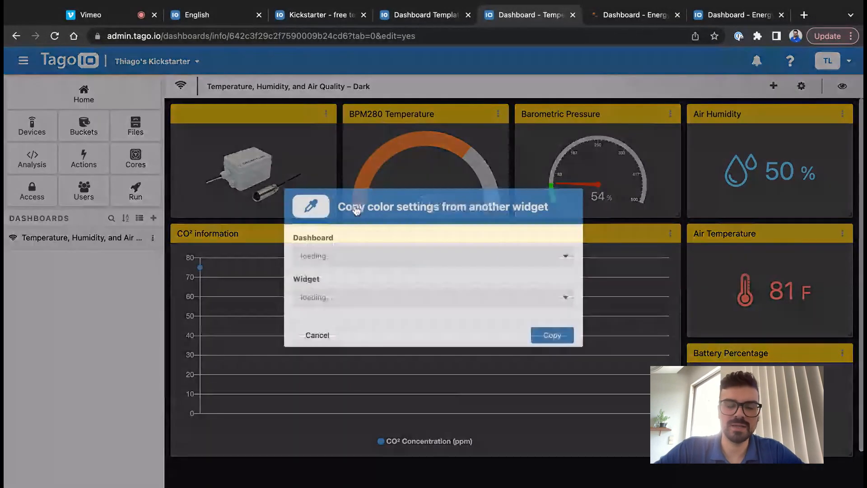
{"action": "left_click", "coordinate": [365, 256]}
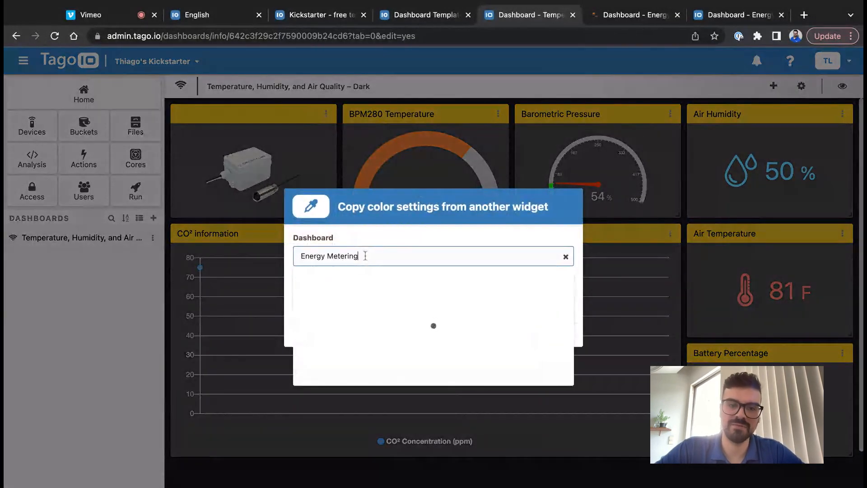
{"action": "left_click", "coordinate": [366, 239]}
{"action": "left_click", "coordinate": [329, 299]}
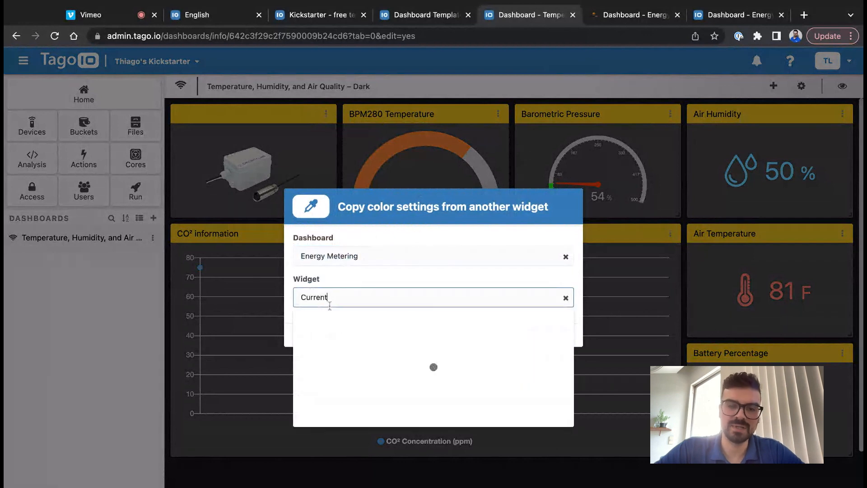
{"action": "left_click", "coordinate": [393, 257]}
{"action": "left_click", "coordinate": [429, 221]}
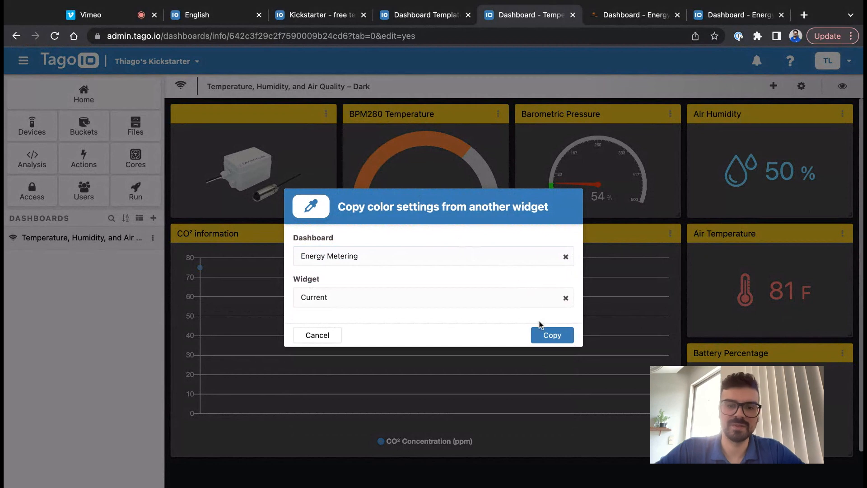
{"action": "left_click", "coordinate": [316, 335]}
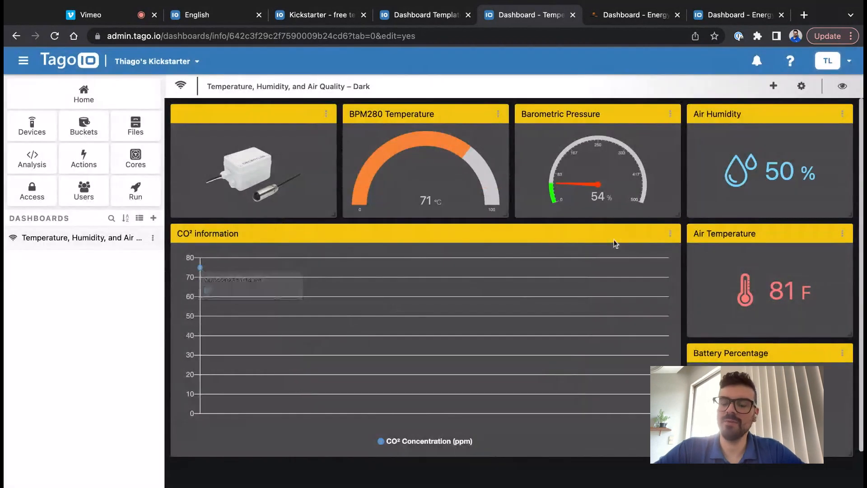
{"action": "scroll", "coordinate": [614, 243], "scroll_direction": "down", "scroll_amount": 3}
{"action": "scroll", "coordinate": [614, 243], "scroll_direction": "up", "scroll_amount": 2}
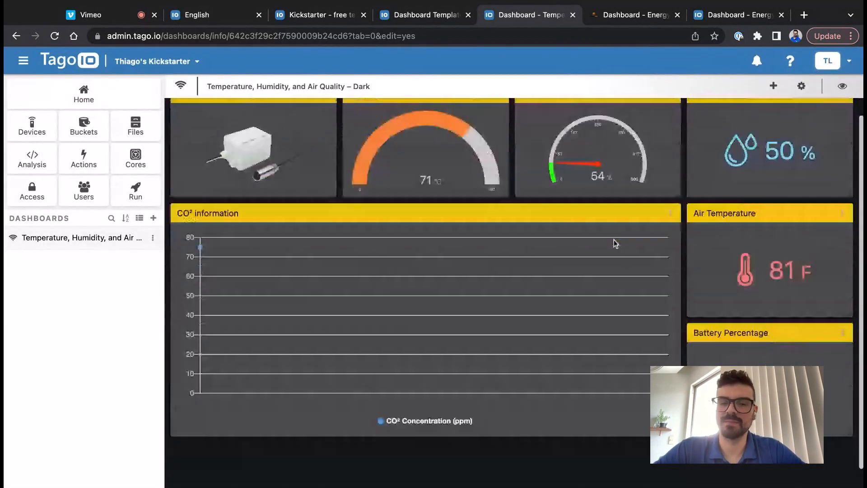
{"action": "scroll", "coordinate": [615, 243], "scroll_direction": "up", "scroll_amount": 1}
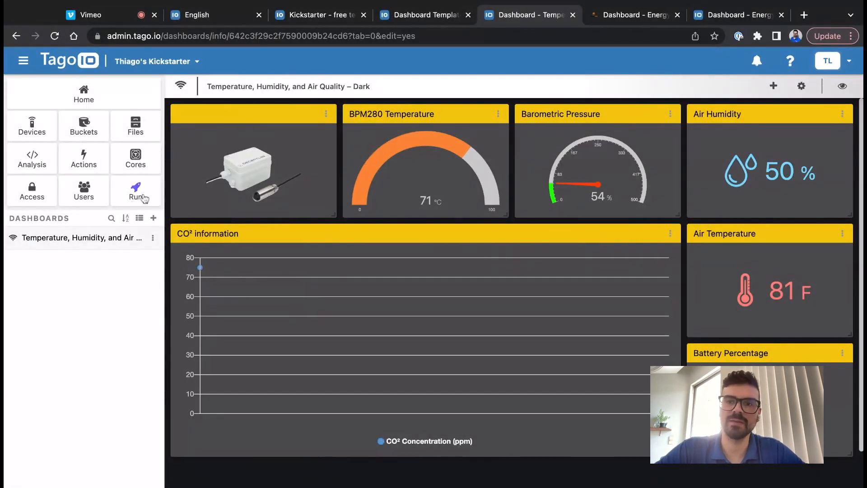
- Glance at the Energy Metering dashboard, review the Admin access policy, then open the Run settings
{"action": "left_click", "coordinate": [616, 17]}
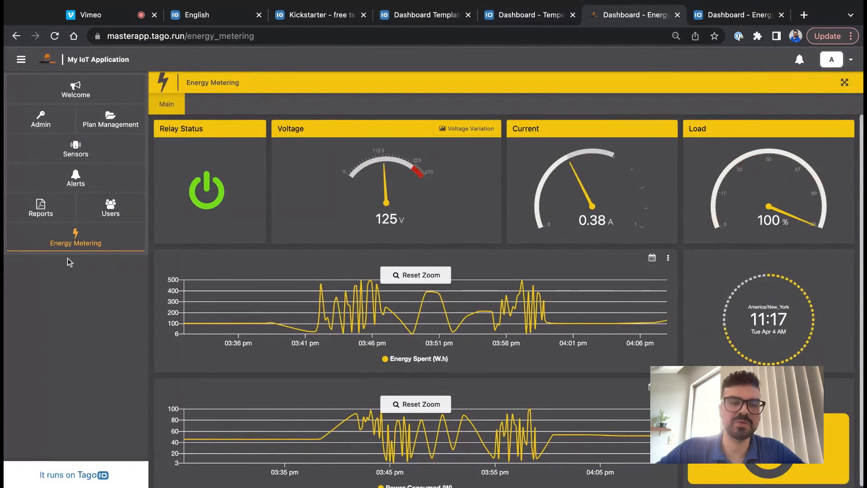
{"action": "left_click", "coordinate": [503, 22]}
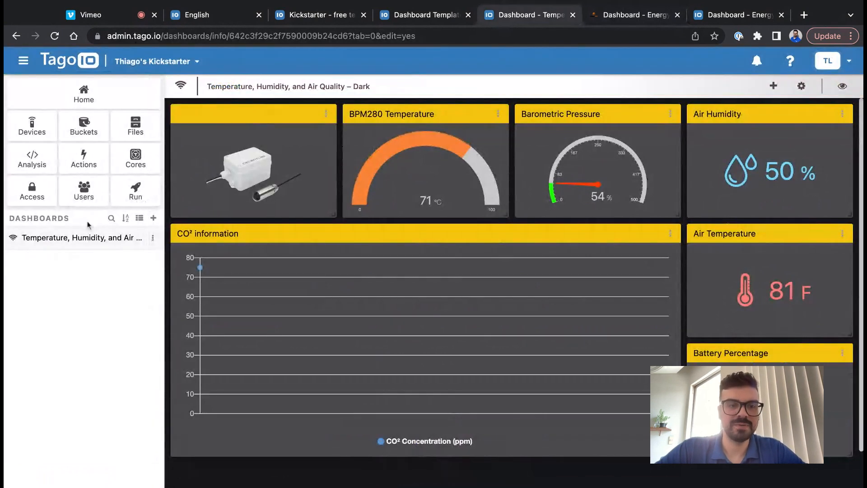
{"action": "left_click", "coordinate": [44, 197]}
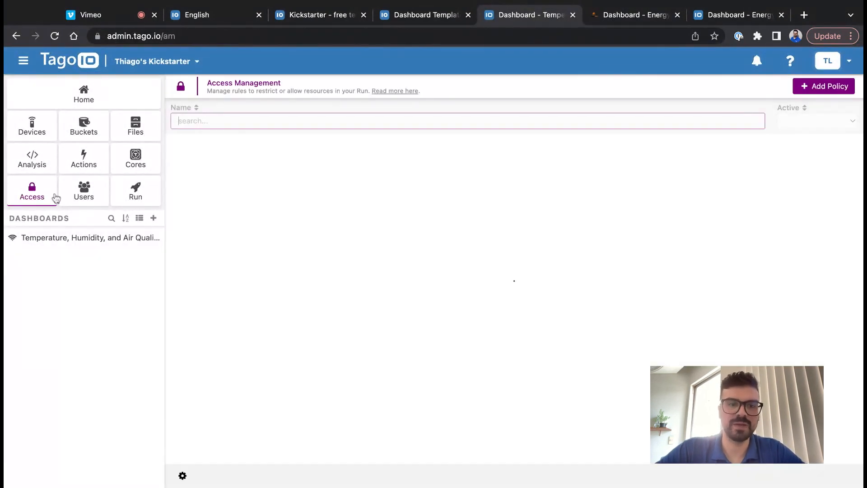
{"action": "left_click", "coordinate": [338, 178]}
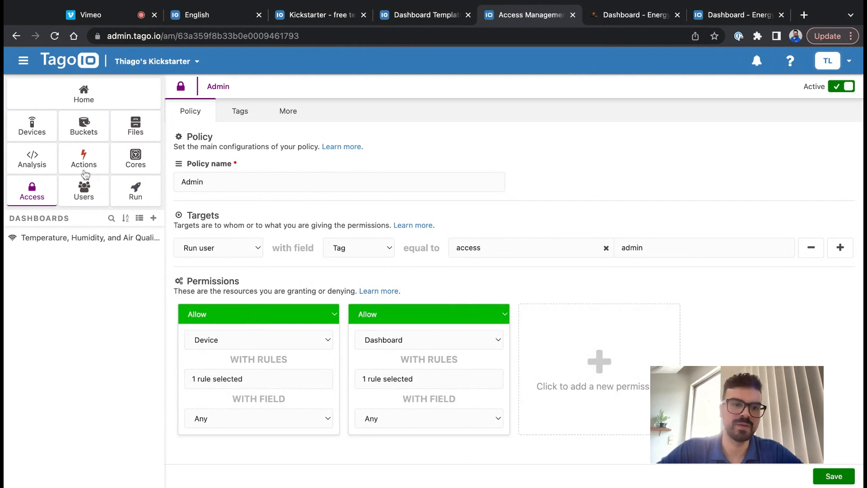
{"action": "left_click", "coordinate": [130, 193]}
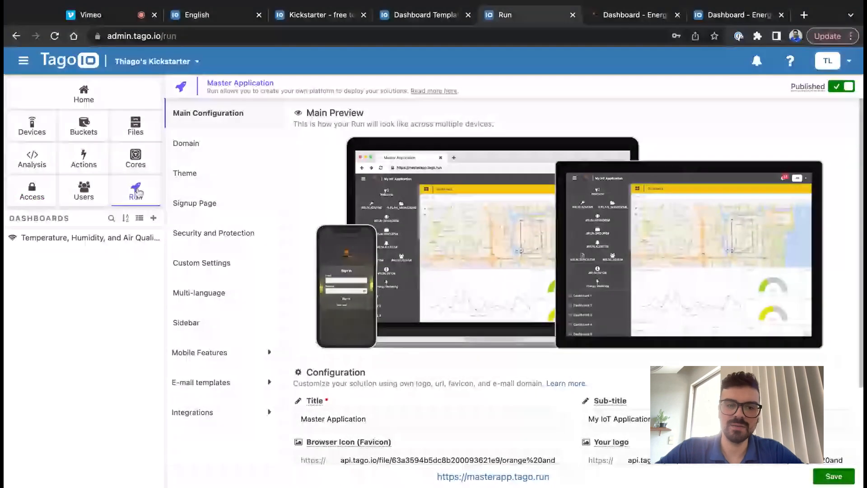
- Add a new Run sidebar button named 'Air Quality' with the leaf icon
{"action": "left_click", "coordinate": [202, 322]}
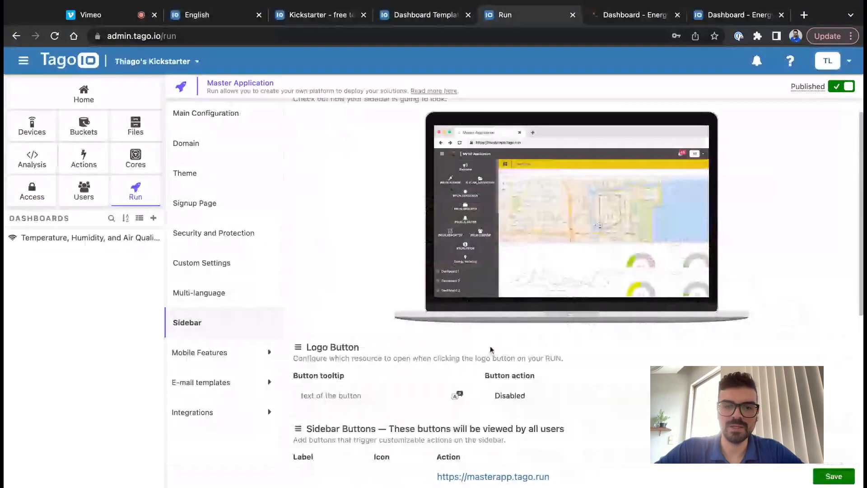
{"action": "scroll", "coordinate": [491, 349], "scroll_direction": "down", "scroll_amount": 4}
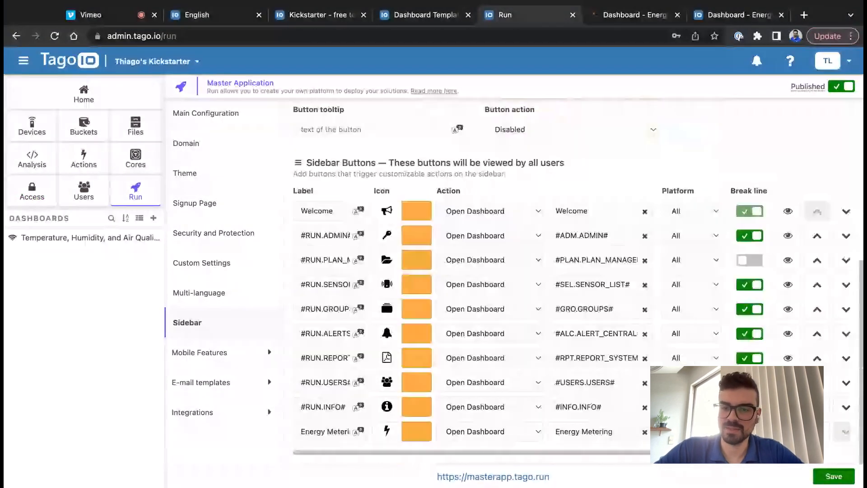
{"action": "scroll", "coordinate": [587, 352], "scroll_direction": "right", "scroll_amount": 2}
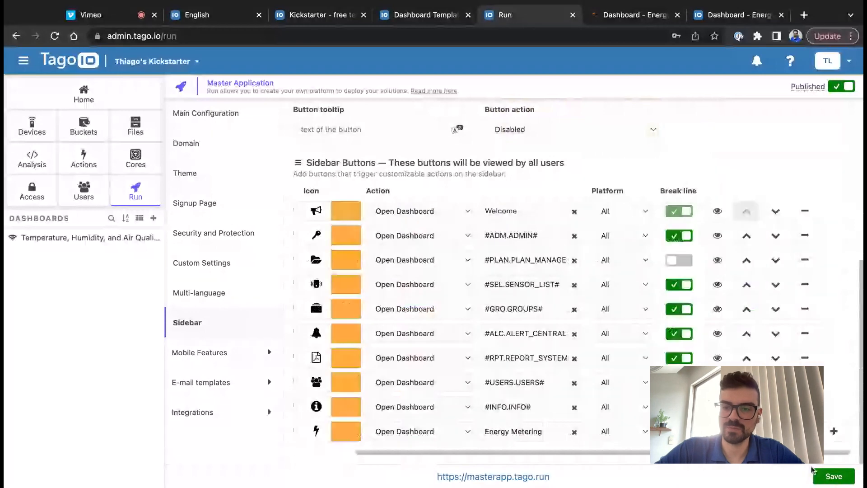
{"action": "left_click", "coordinate": [826, 428]}
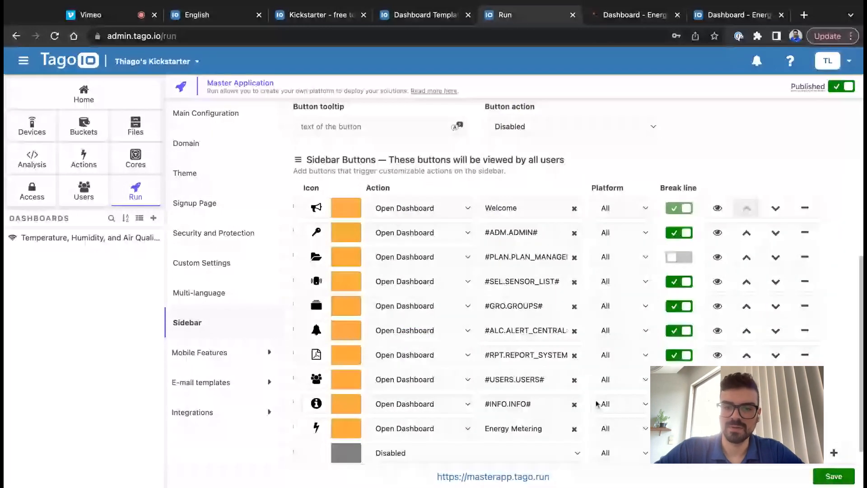
{"action": "scroll", "coordinate": [327, 415], "scroll_direction": "left", "scroll_amount": 2}
{"action": "scroll", "coordinate": [327, 414], "scroll_direction": "down", "scroll_amount": 1}
{"action": "type", "text": "Air Quality"}
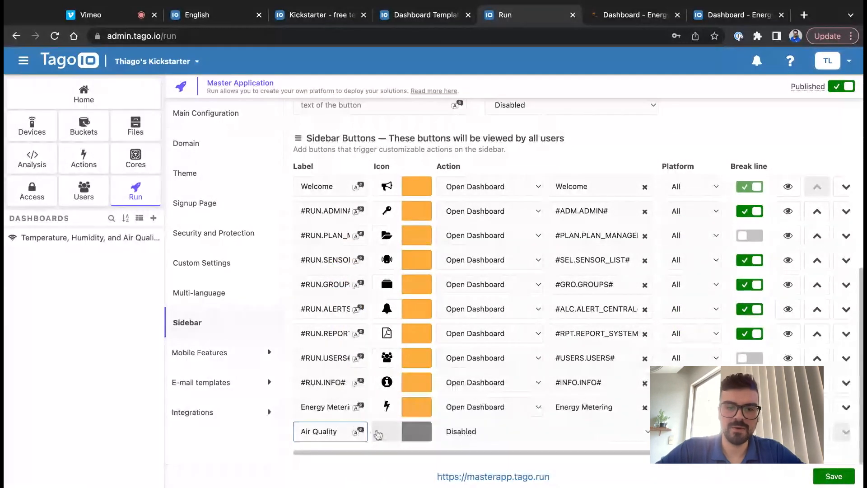
{"action": "left_click", "coordinate": [387, 431]}
{"action": "left_click", "coordinate": [433, 316]}
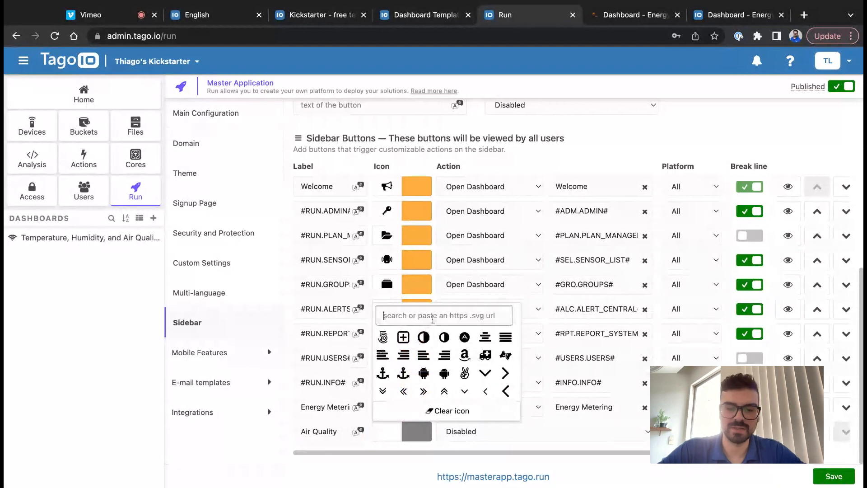
{"action": "type", "text": "leave"}
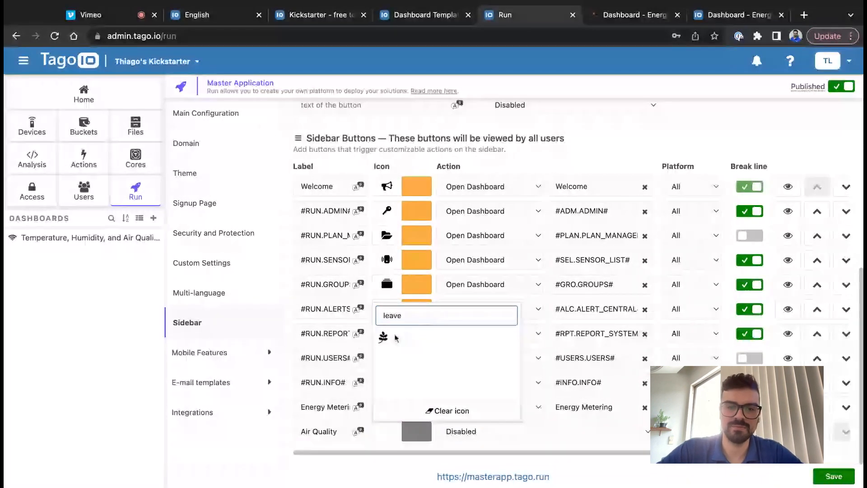
{"action": "left_click", "coordinate": [383, 336]}
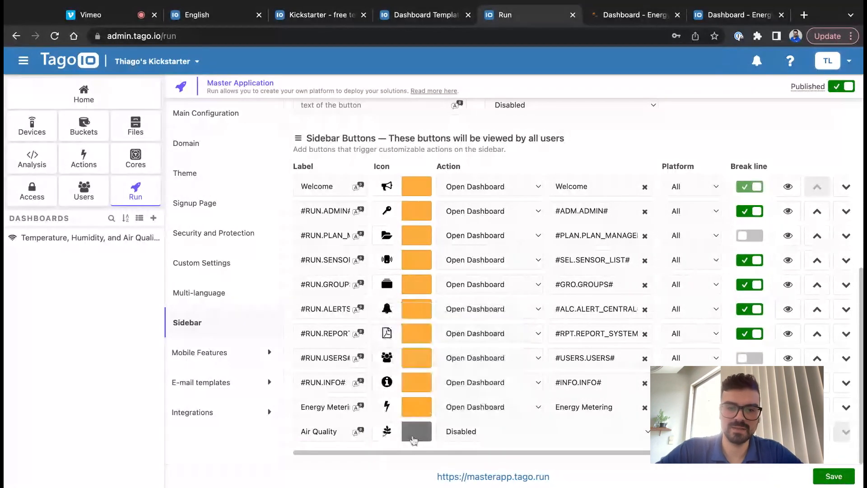
- Set the Air Quality button's colour to orange #FFAE3D
{"action": "left_click", "coordinate": [414, 434]}
{"action": "left_click", "coordinate": [346, 372]}
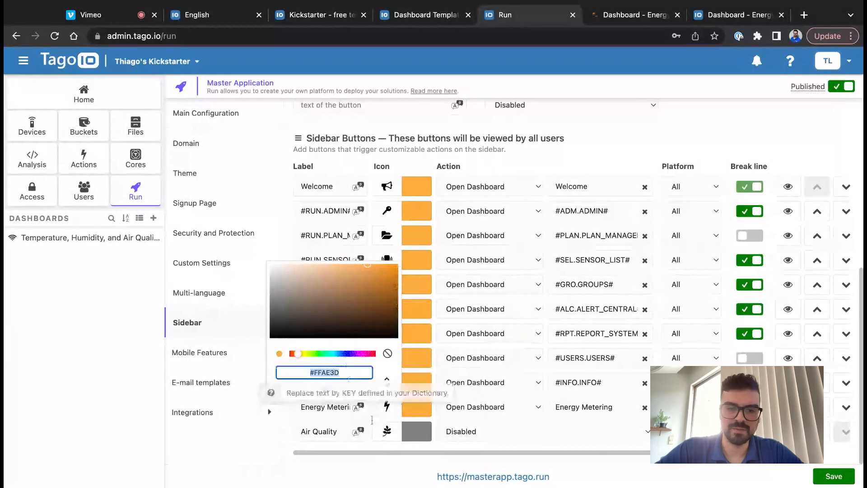
{"action": "left_click", "coordinate": [414, 433]}
{"action": "left_click", "coordinate": [413, 432]}
{"action": "left_click", "coordinate": [340, 396]}
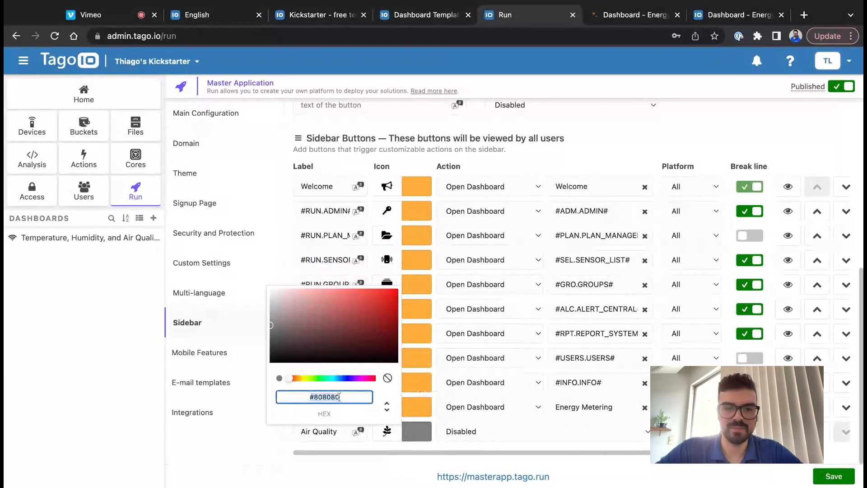
{"action": "key", "text": "ctrl+v"}
{"action": "left_click", "coordinate": [544, 431]}
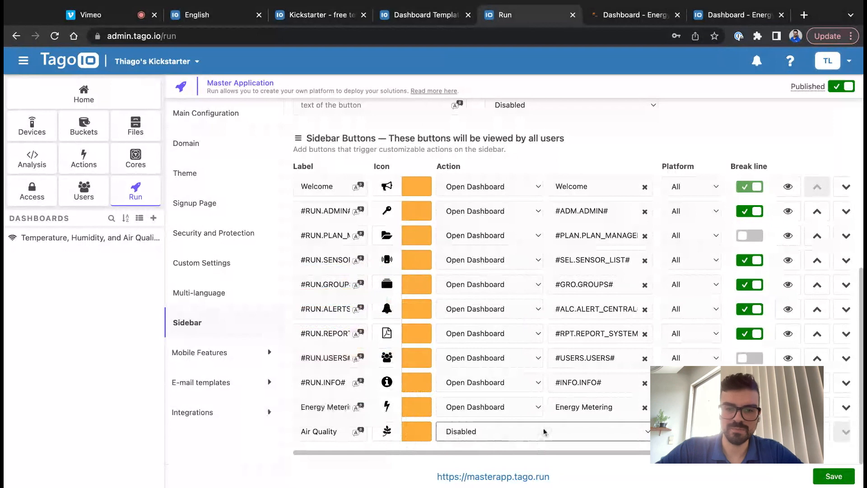
- Link Air Quality to the 'Temperature, Humidity, and Air Quality – Dark' dashboard
{"action": "left_click", "coordinate": [545, 432]}
{"action": "left_click", "coordinate": [571, 429]}
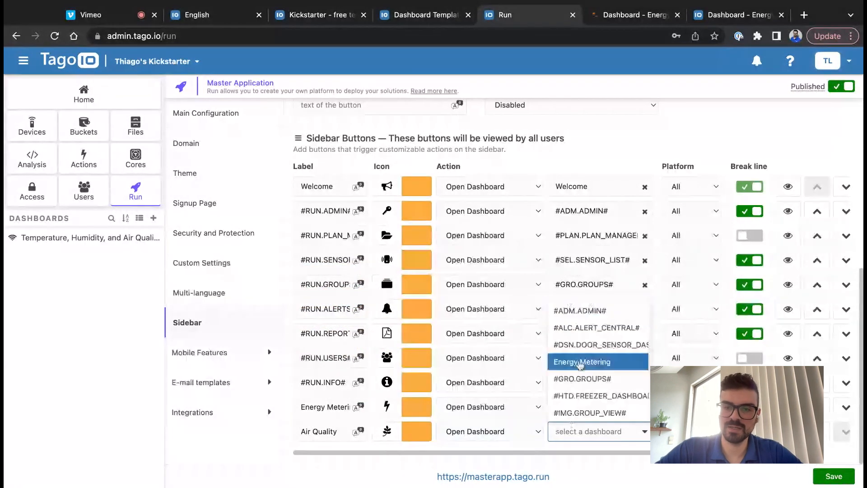
{"action": "scroll", "coordinate": [580, 364], "scroll_direction": "down", "scroll_amount": 5}
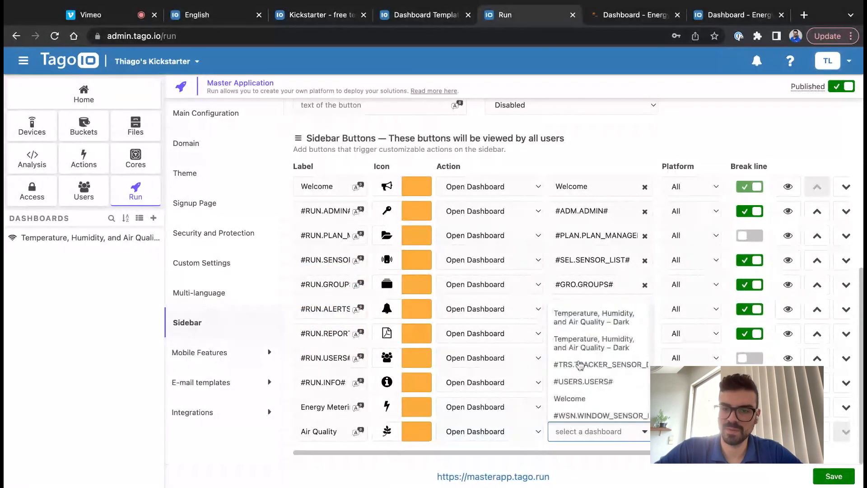
{"action": "scroll", "coordinate": [598, 361], "scroll_direction": "up", "scroll_amount": 2}
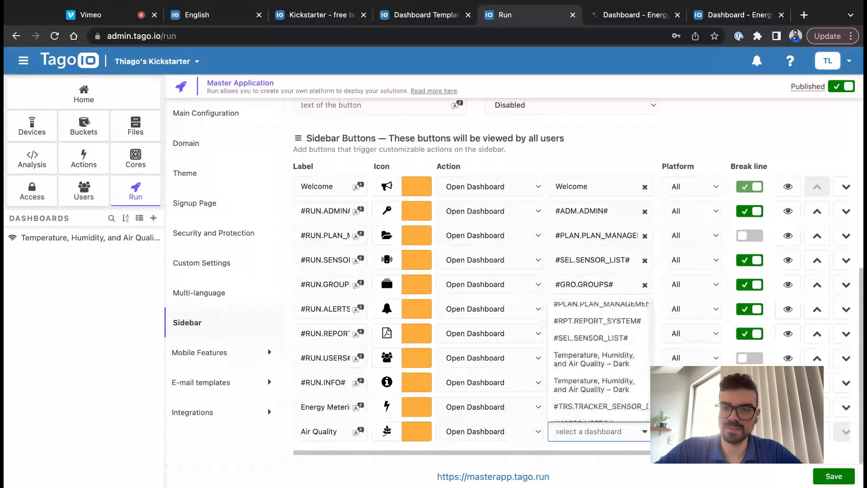
{"action": "left_click", "coordinate": [591, 359]}
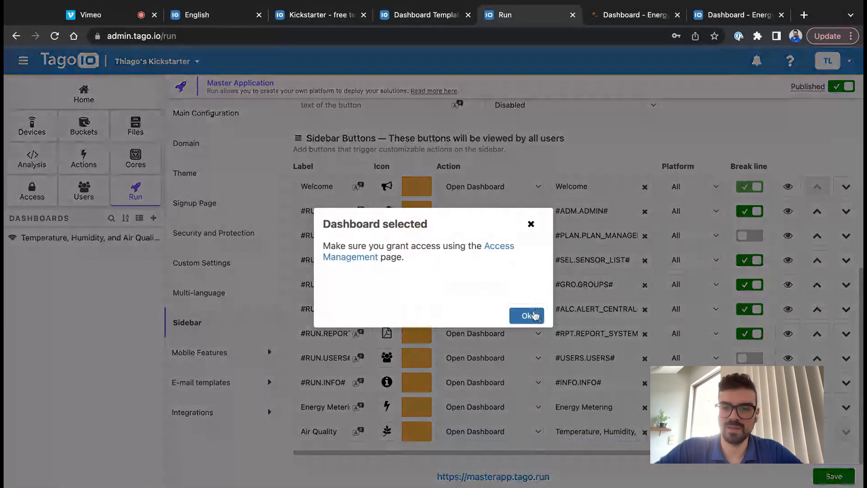
{"action": "left_click", "coordinate": [534, 316]}
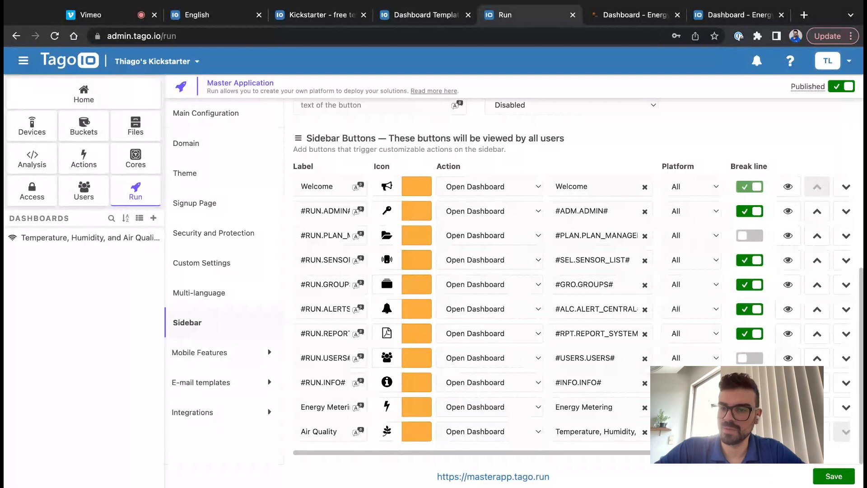
- Add a visibility condition so the button shows only when user has access = admin
{"action": "left_click", "coordinate": [789, 432]}
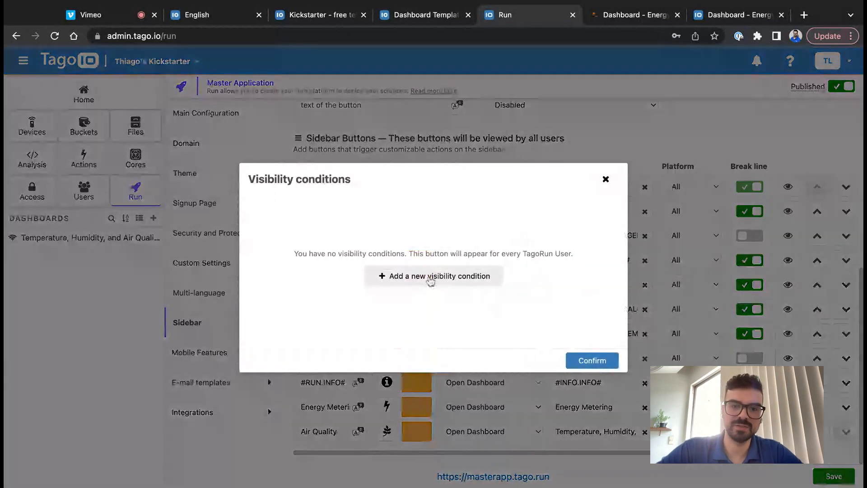
{"action": "left_click", "coordinate": [430, 276]}
{"action": "left_click", "coordinate": [348, 218]}
{"action": "type", "text": "access"}
{"action": "key", "text": "Tab"}
{"action": "type", "text": "admin"}
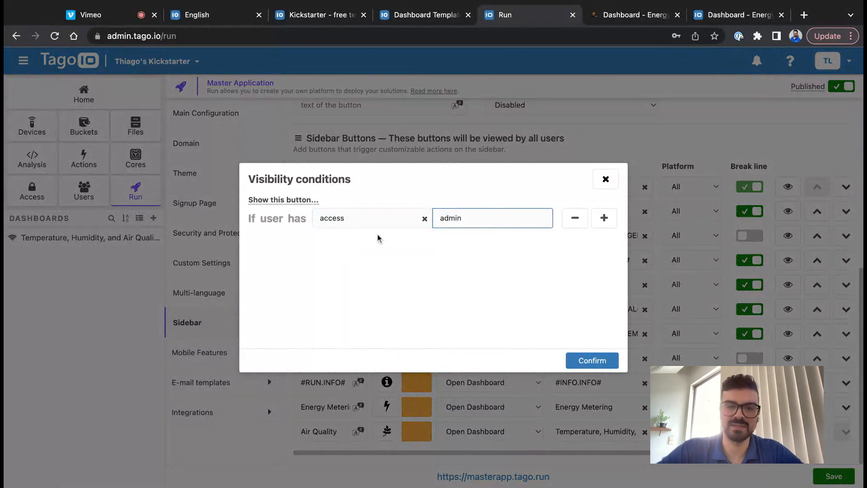
{"action": "left_click", "coordinate": [380, 217]}
{"action": "left_click", "coordinate": [484, 222]}
{"action": "left_click", "coordinate": [581, 358]}
- Save and deploy the Run settings, closing the deployment message
{"action": "left_click", "coordinate": [821, 474]}
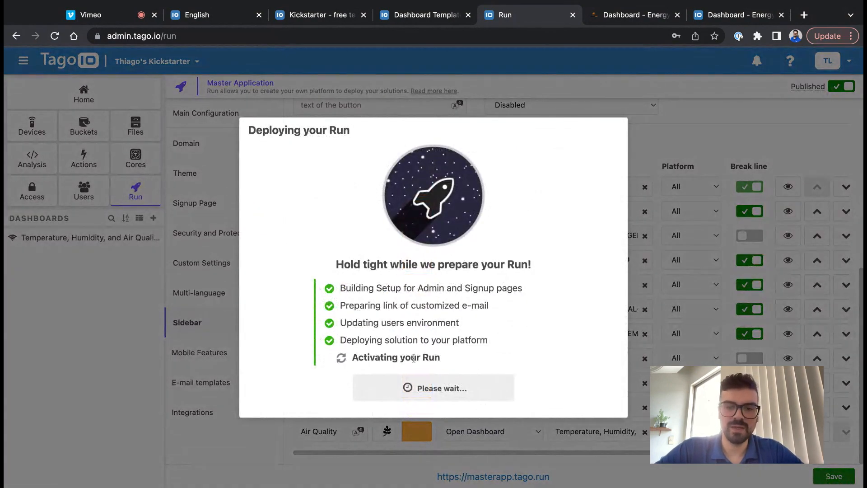
{"action": "left_click", "coordinate": [432, 388]}
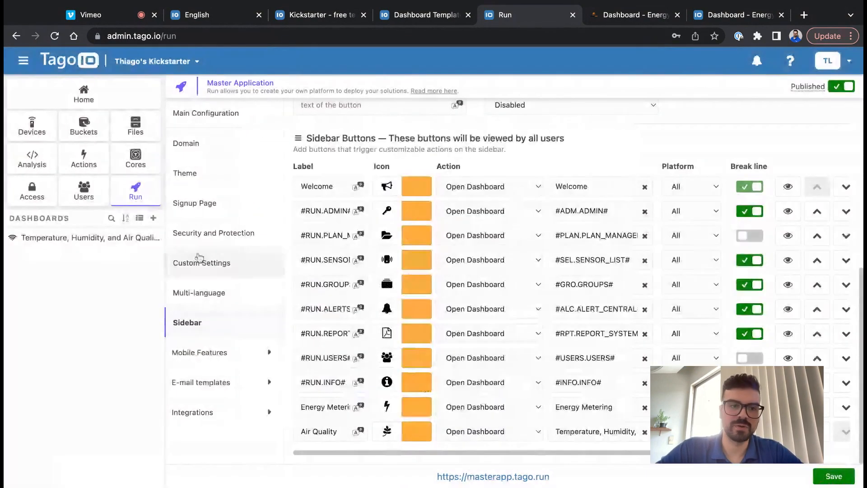
{"action": "left_click", "coordinate": [59, 191]}
- Check that the Admin user's tags include access = admin
{"action": "left_click", "coordinate": [212, 194]}
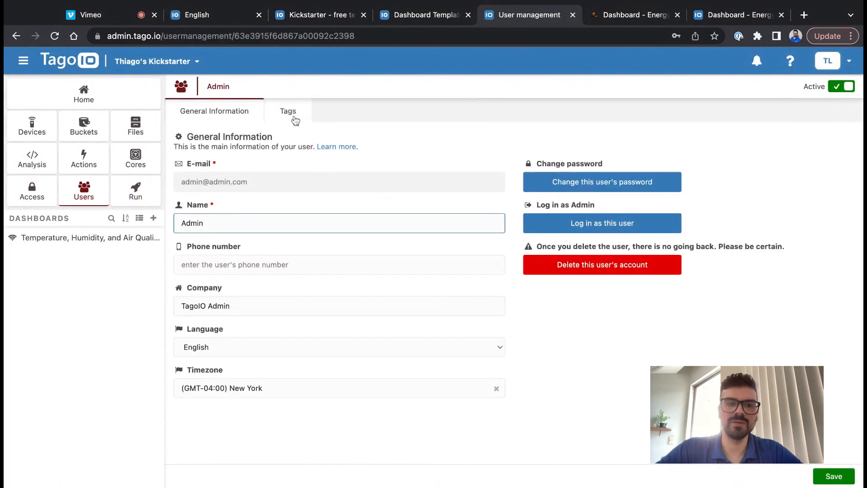
{"action": "left_click", "coordinate": [292, 117]}
{"action": "left_click", "coordinate": [281, 195]}
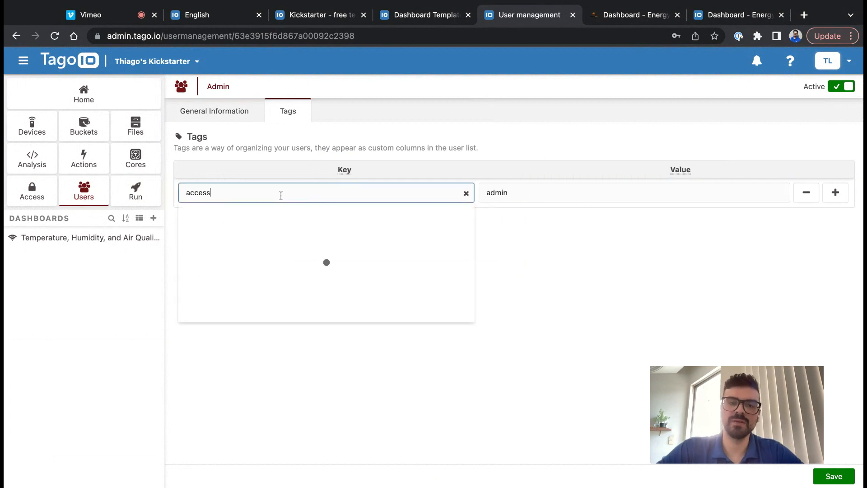
{"action": "key", "text": "Tab"}
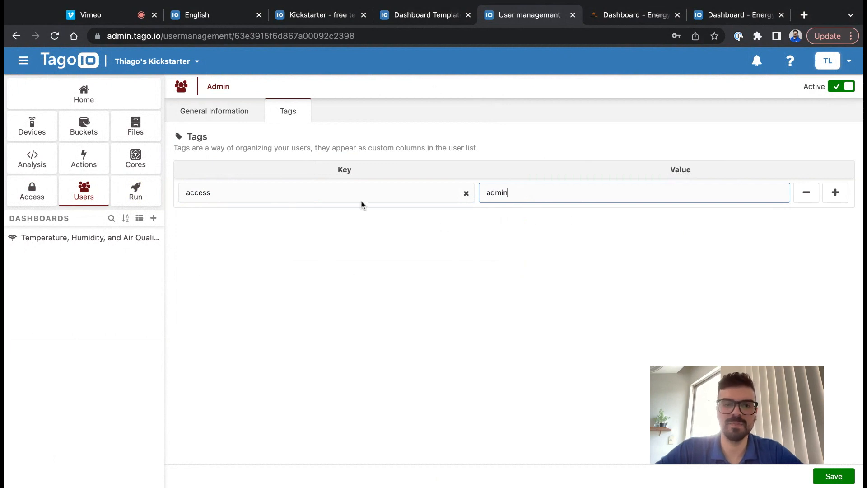
- Log in to the Run application as the Admin user
{"action": "left_click", "coordinate": [218, 116]}
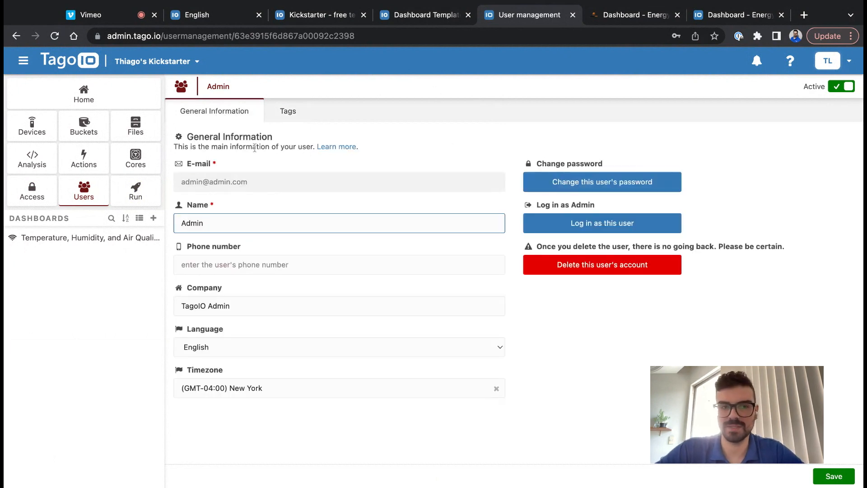
{"action": "left_click", "coordinate": [89, 192]}
{"action": "left_click", "coordinate": [325, 199]}
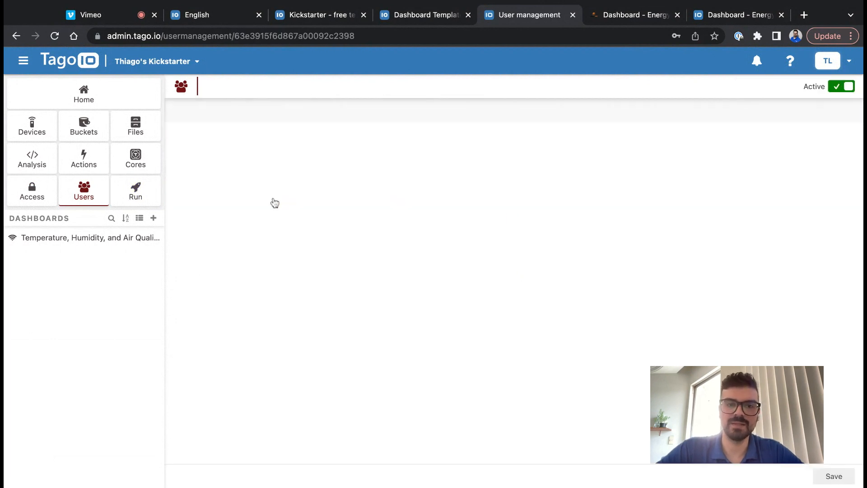
{"action": "left_click", "coordinate": [566, 224]}
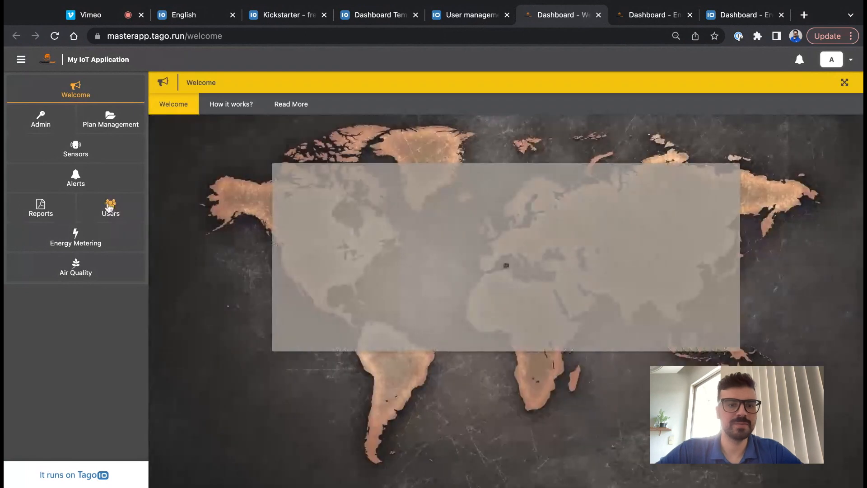
- View the Energy Metering dashboard, then the Air Quality dashboard from the Run sidebar
{"action": "left_click", "coordinate": [86, 236]}
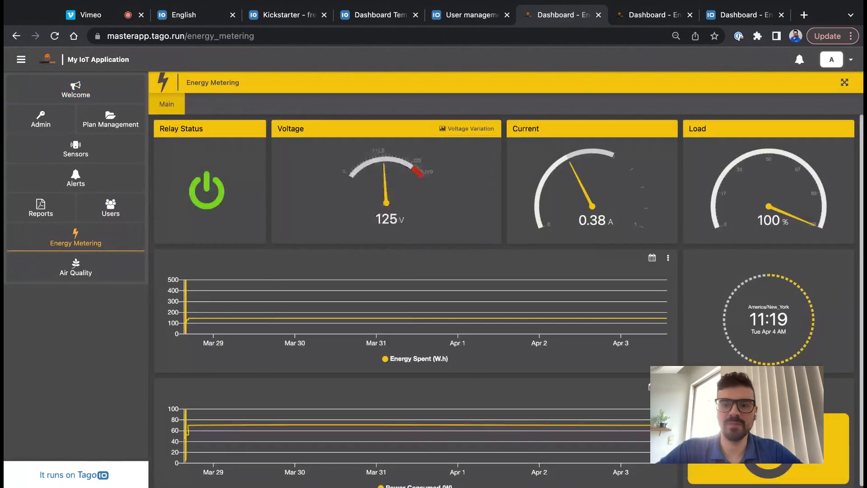
{"action": "left_click", "coordinate": [77, 269]}
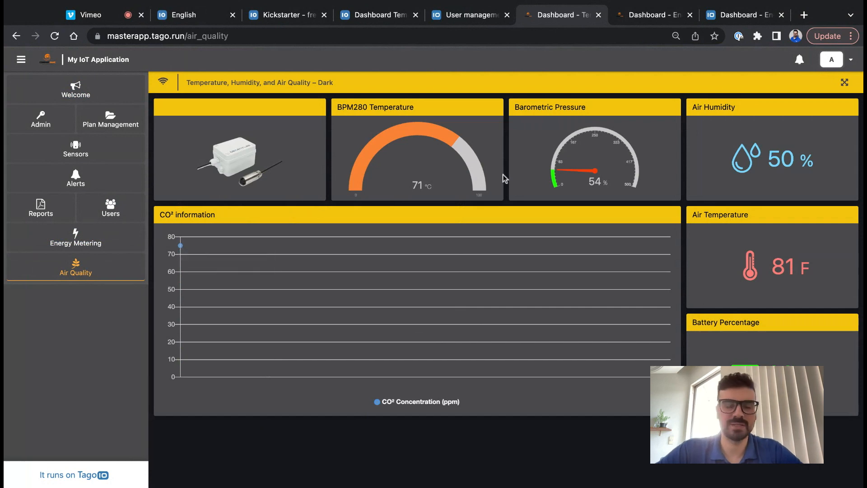
- Open the Run application's Theme settings in the admin
{"action": "left_click", "coordinate": [465, 18]}
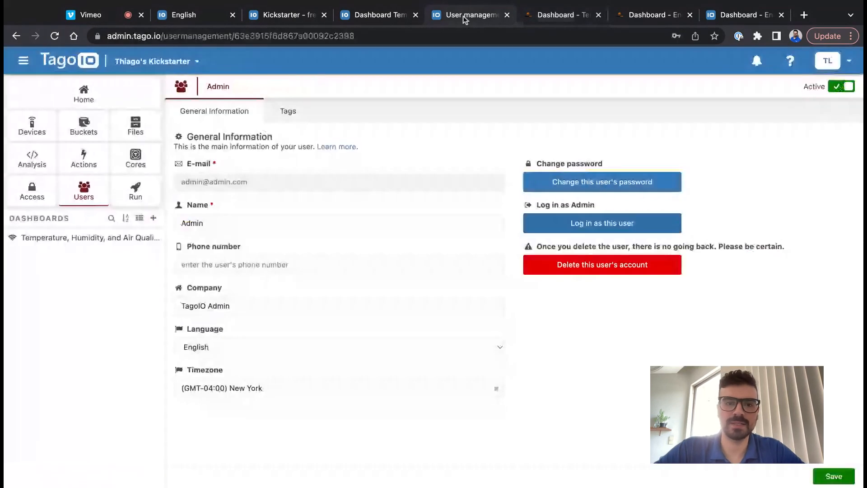
{"action": "left_click", "coordinate": [156, 198]}
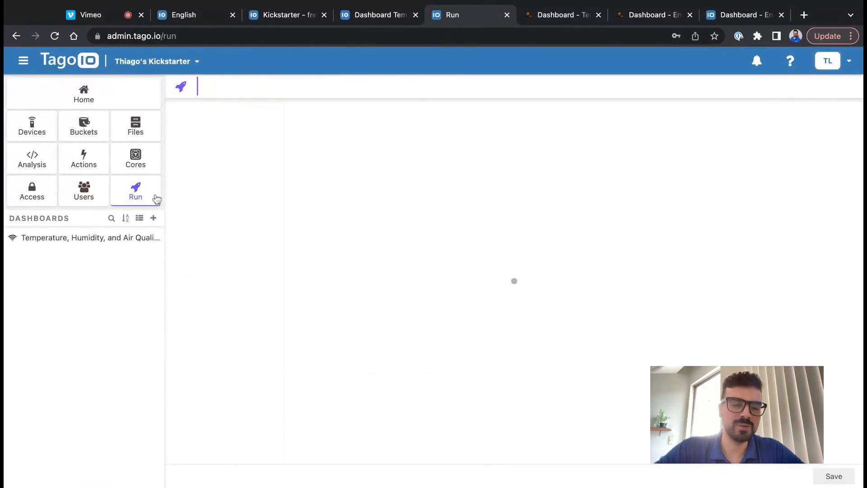
{"action": "left_click", "coordinate": [224, 176]}
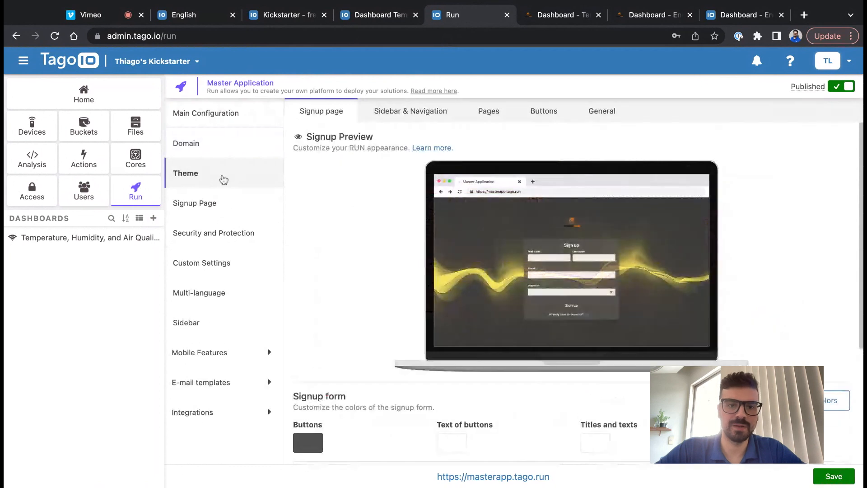
- Review the Signup page theme colours, then show the Sidebar & Navigation colours
{"action": "scroll", "coordinate": [388, 229], "scroll_direction": "down", "scroll_amount": 3}
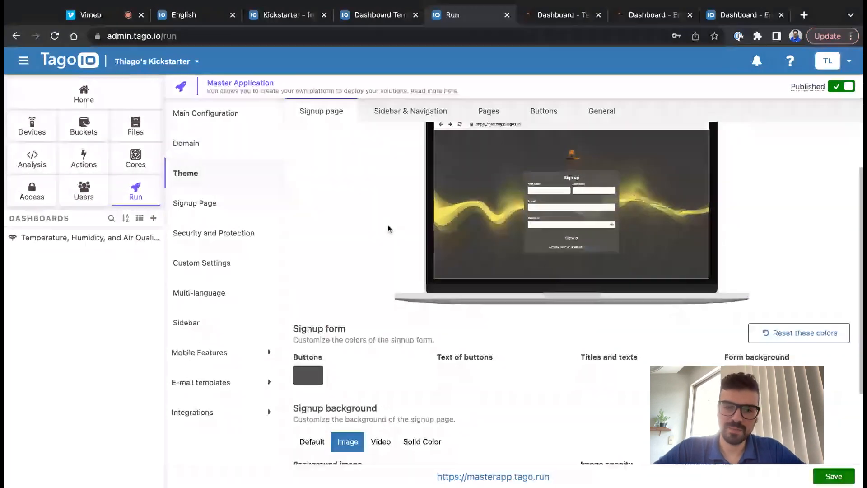
{"action": "scroll", "coordinate": [388, 235], "scroll_direction": "up", "scroll_amount": 1}
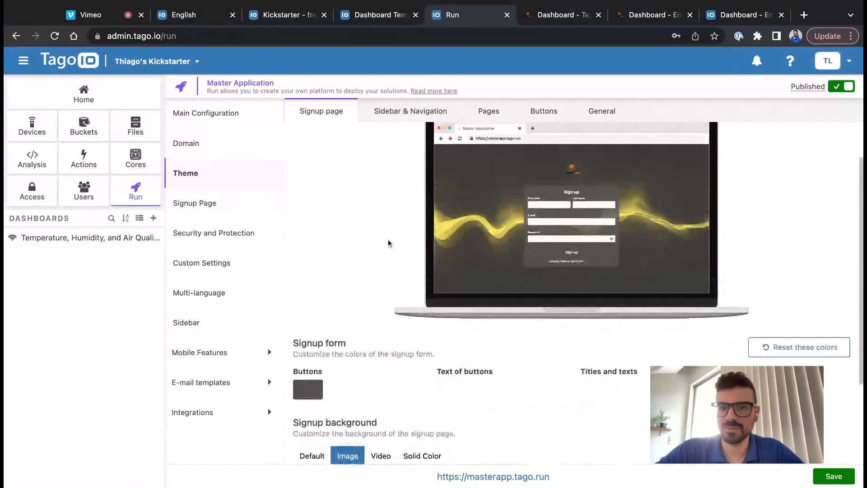
{"action": "scroll", "coordinate": [388, 244], "scroll_direction": "up", "scroll_amount": 1}
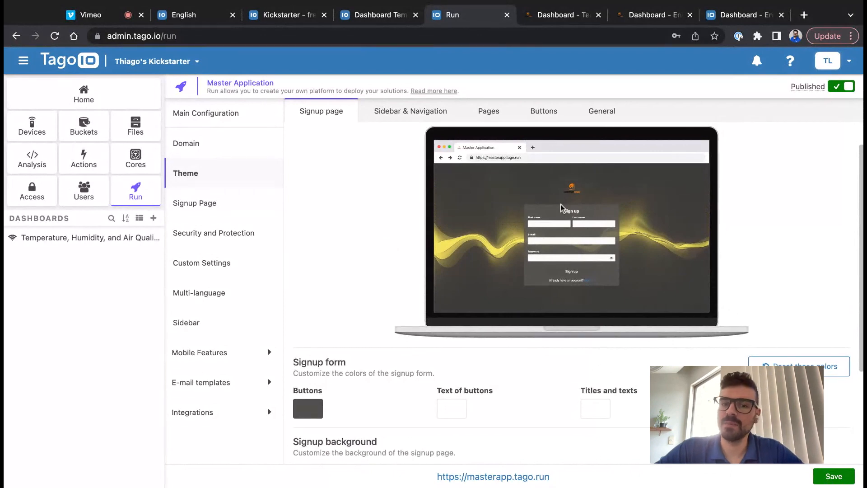
{"action": "scroll", "coordinate": [559, 290], "scroll_direction": "down", "scroll_amount": 3}
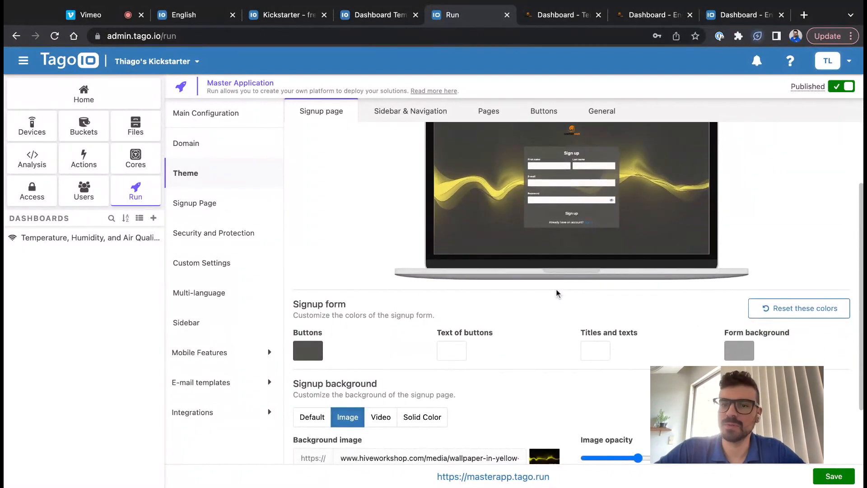
{"action": "scroll", "coordinate": [743, 142], "scroll_direction": "up", "scroll_amount": 2}
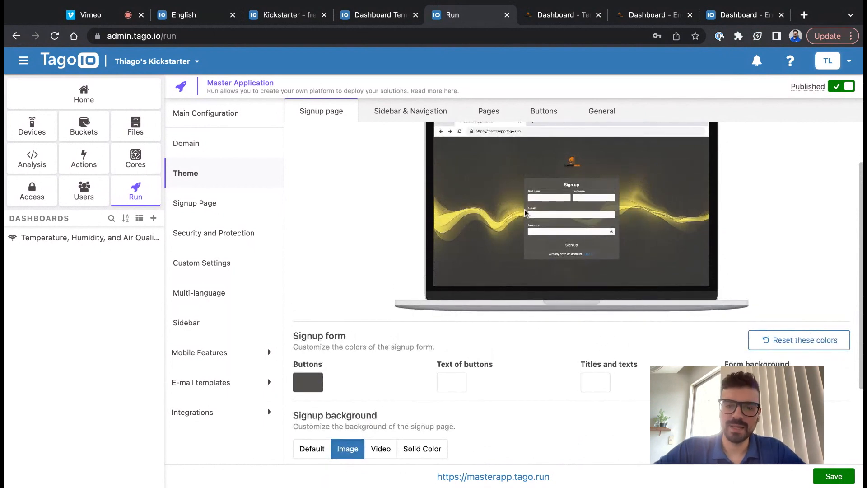
{"action": "scroll", "coordinate": [525, 212], "scroll_direction": "down", "scroll_amount": 6}
{"action": "scroll", "coordinate": [642, 365], "scroll_direction": "up", "scroll_amount": 1}
{"action": "scroll", "coordinate": [632, 343], "scroll_direction": "up", "scroll_amount": 4}
{"action": "left_click", "coordinate": [411, 111]}
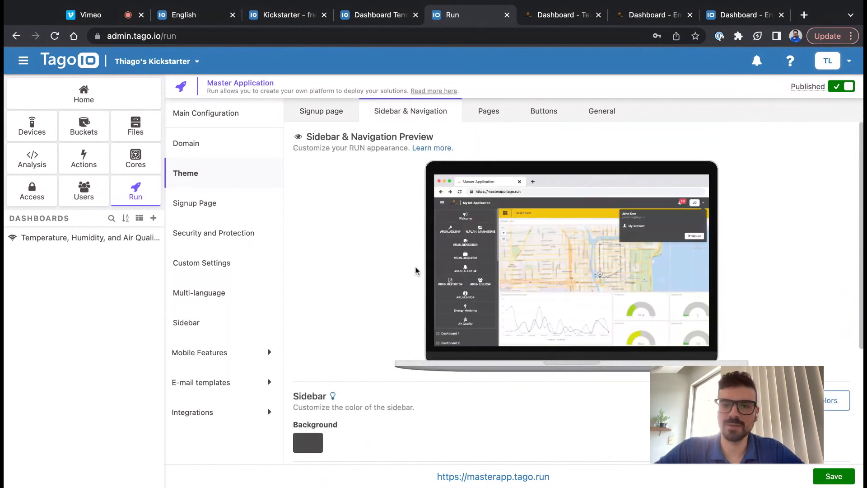
- Look through the Sidebar & Navigation colour settings
{"action": "scroll", "coordinate": [415, 272], "scroll_direction": "down", "scroll_amount": 4}
{"action": "scroll", "coordinate": [414, 276], "scroll_direction": "up", "scroll_amount": 2}
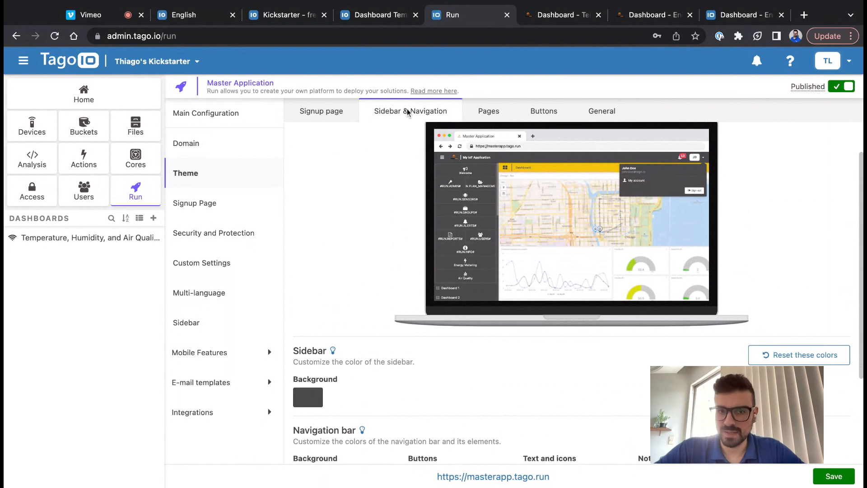
{"action": "scroll", "coordinate": [397, 290], "scroll_direction": "down", "scroll_amount": 3}
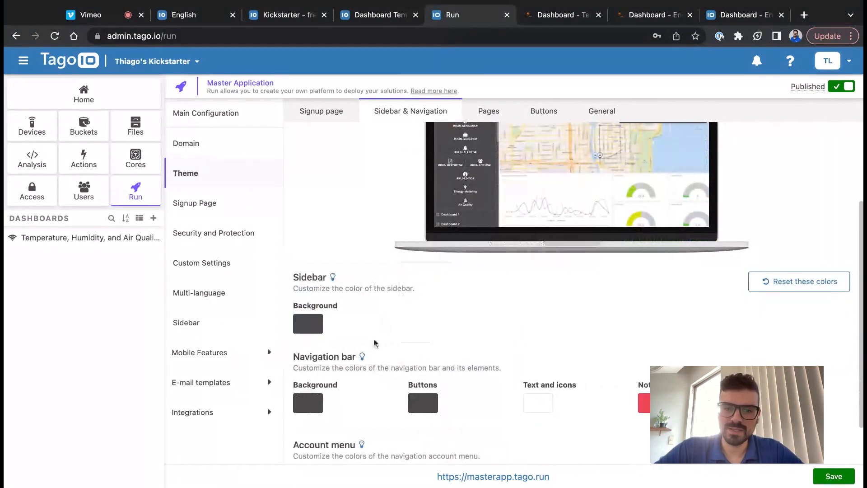
{"action": "mouse_move", "coordinate": [364, 358]}
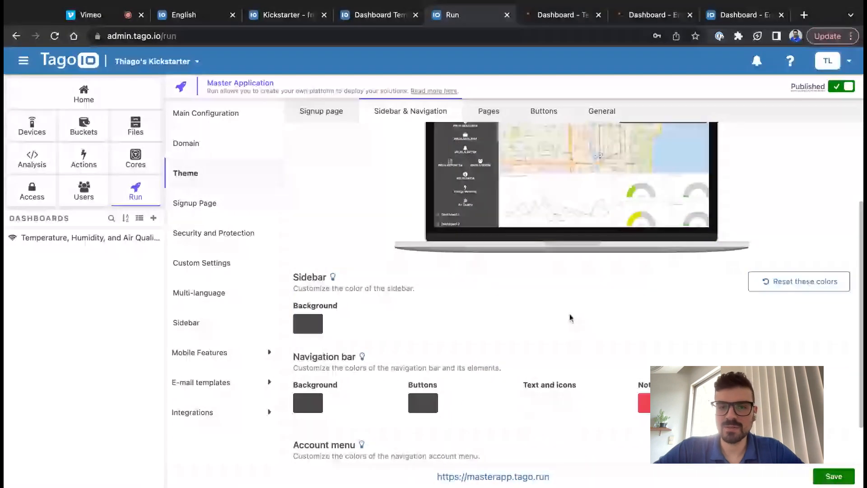
{"action": "scroll", "coordinate": [571, 318], "scroll_direction": "up", "scroll_amount": 1}
{"action": "scroll", "coordinate": [570, 318], "scroll_direction": "down", "scroll_amount": 4}
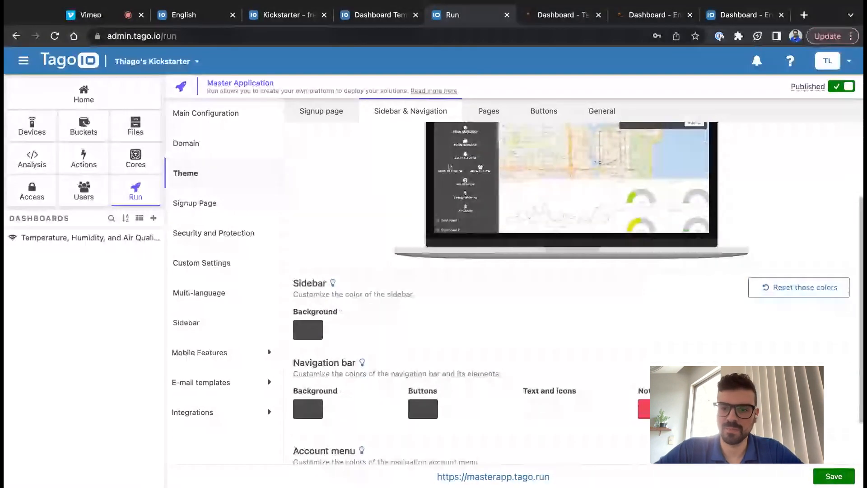
{"action": "scroll", "coordinate": [463, 95], "scroll_direction": "up", "scroll_amount": 8}
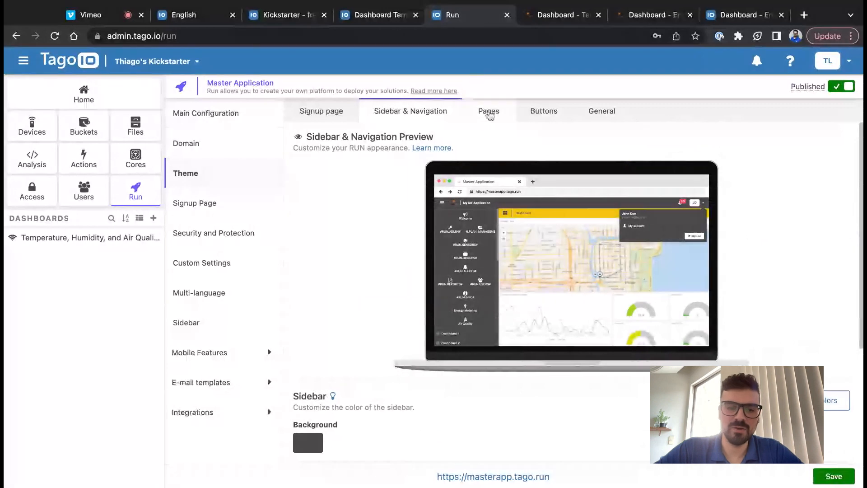
- Review the Pages, Buttons, General and Signup page colours, then open the dashboards list
{"action": "left_click", "coordinate": [487, 112]}
{"action": "scroll", "coordinate": [473, 302], "scroll_direction": "down", "scroll_amount": 1}
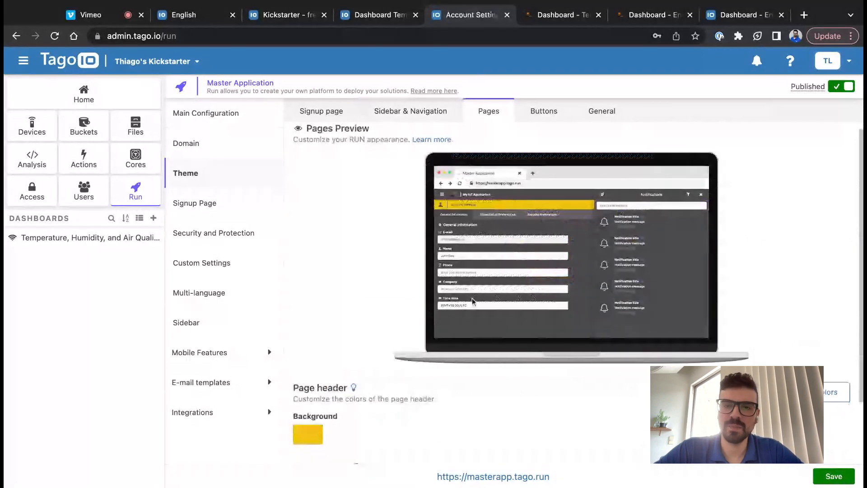
{"action": "scroll", "coordinate": [473, 300], "scroll_direction": "down", "scroll_amount": 3}
{"action": "left_click", "coordinate": [543, 111]}
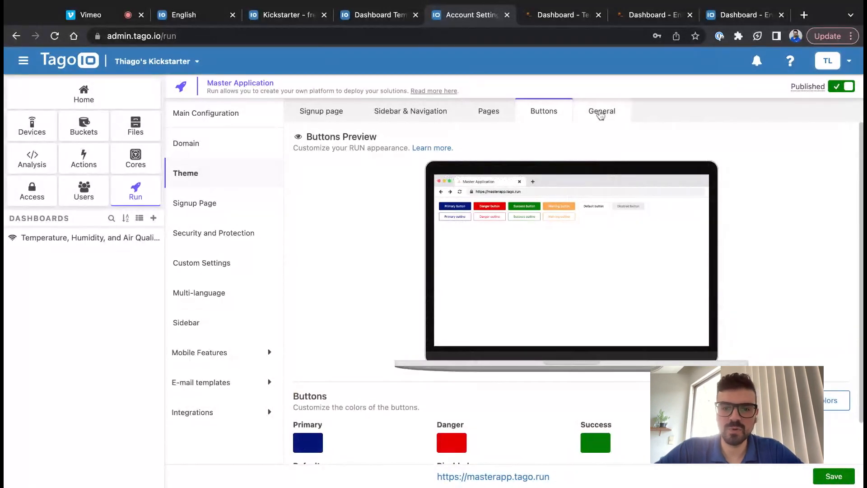
{"action": "left_click", "coordinate": [600, 113]}
{"action": "scroll", "coordinate": [511, 316], "scroll_direction": "down", "scroll_amount": 4}
{"action": "scroll", "coordinate": [511, 316], "scroll_direction": "up", "scroll_amount": 4}
{"action": "left_click", "coordinate": [311, 111]}
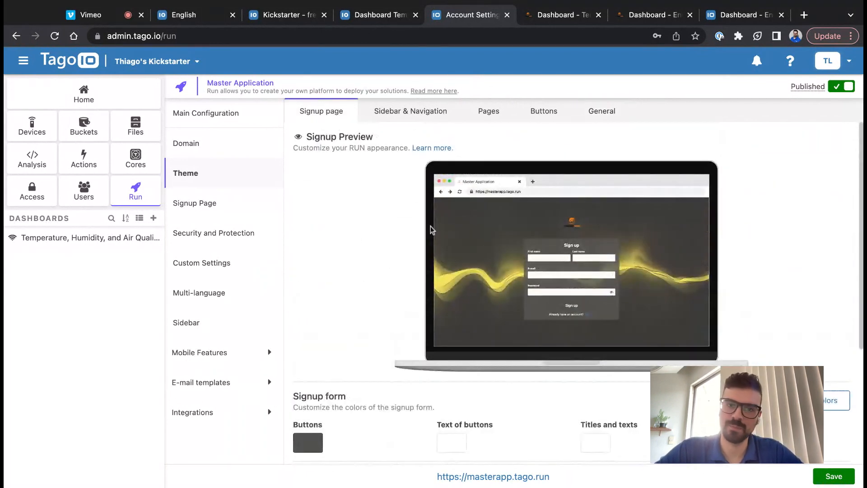
{"action": "left_click", "coordinate": [141, 219]}
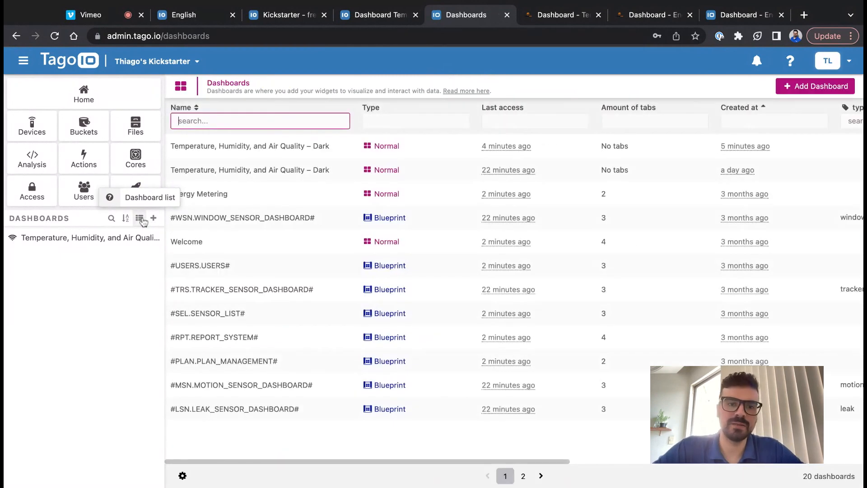
- Open the Energy Metering dashboard and switch it into edit mode
{"action": "left_click", "coordinate": [273, 196]}
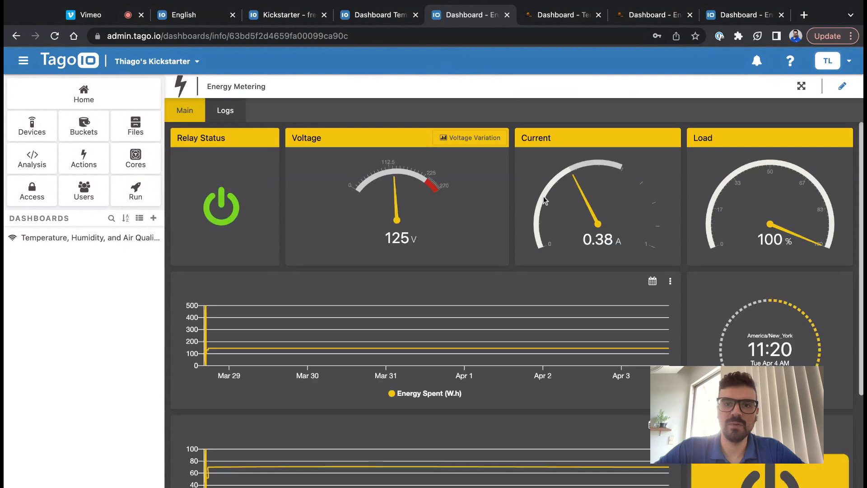
{"action": "scroll", "coordinate": [566, 286], "scroll_direction": "down", "scroll_amount": 4}
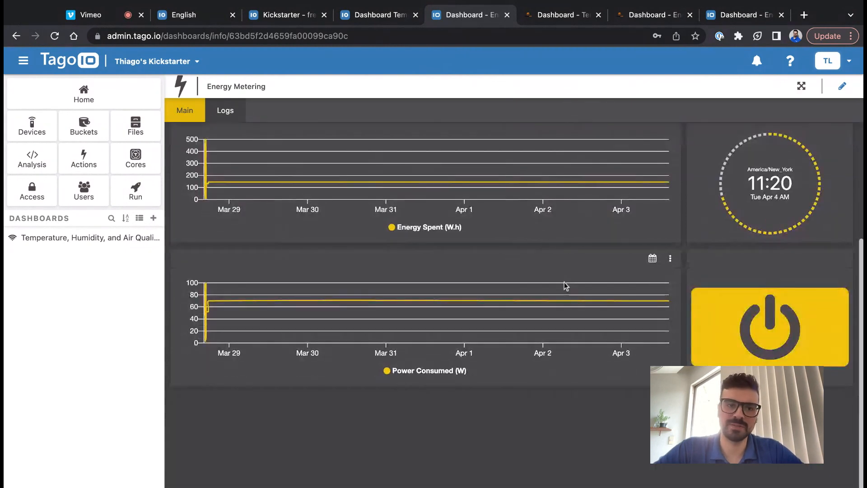
{"action": "scroll", "coordinate": [567, 286], "scroll_direction": "up", "scroll_amount": 4}
{"action": "scroll", "coordinate": [764, 289], "scroll_direction": "down", "scroll_amount": 1}
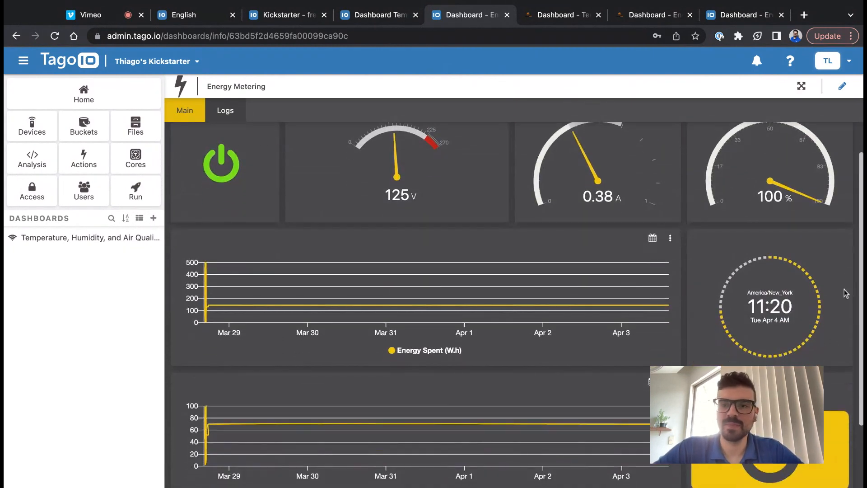
{"action": "left_click", "coordinate": [842, 86]}
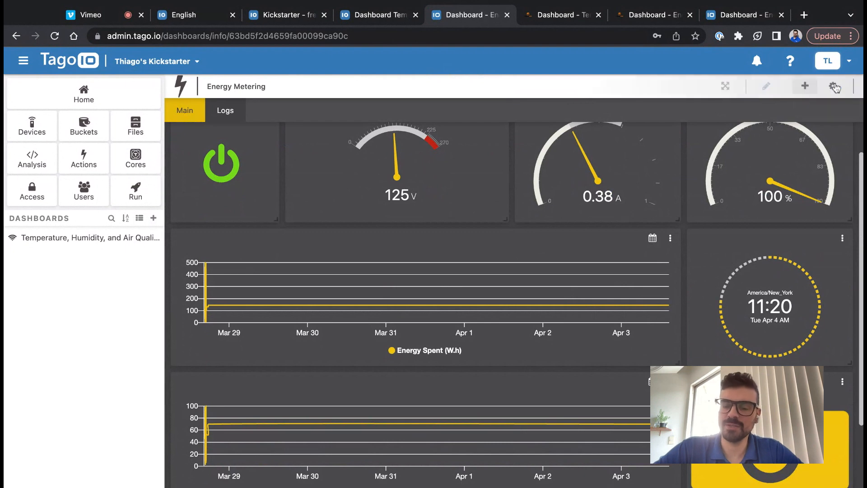
- Inspect the push button's staterelay data source and state settings, then return to the dashboard
{"action": "left_click", "coordinate": [843, 381]}
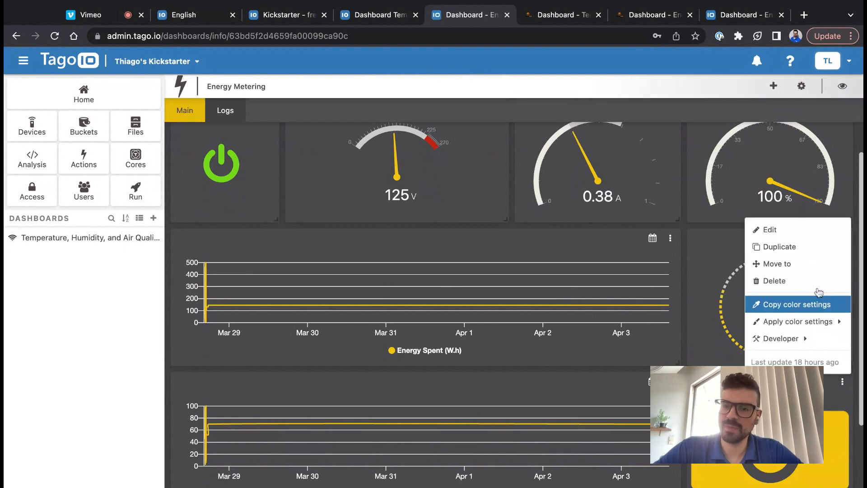
{"action": "left_click", "coordinate": [820, 231]}
{"action": "left_click", "coordinate": [786, 215]}
{"action": "left_click", "coordinate": [786, 215]}
{"action": "left_click", "coordinate": [752, 321]}
{"action": "scroll", "coordinate": [750, 343], "scroll_direction": "down", "scroll_amount": 2}
{"action": "scroll", "coordinate": [747, 361], "scroll_direction": "down", "scroll_amount": 2}
{"action": "scroll", "coordinate": [750, 357], "scroll_direction": "down", "scroll_amount": 1}
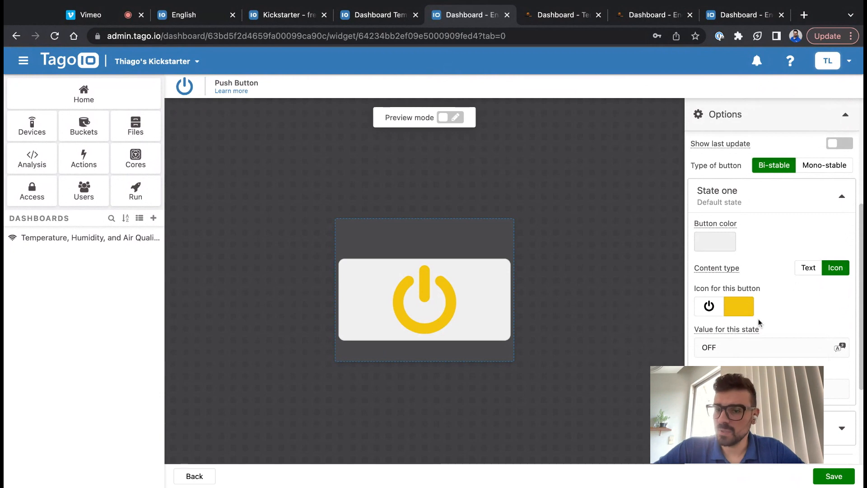
{"action": "scroll", "coordinate": [742, 350], "scroll_direction": "down", "scroll_amount": 4}
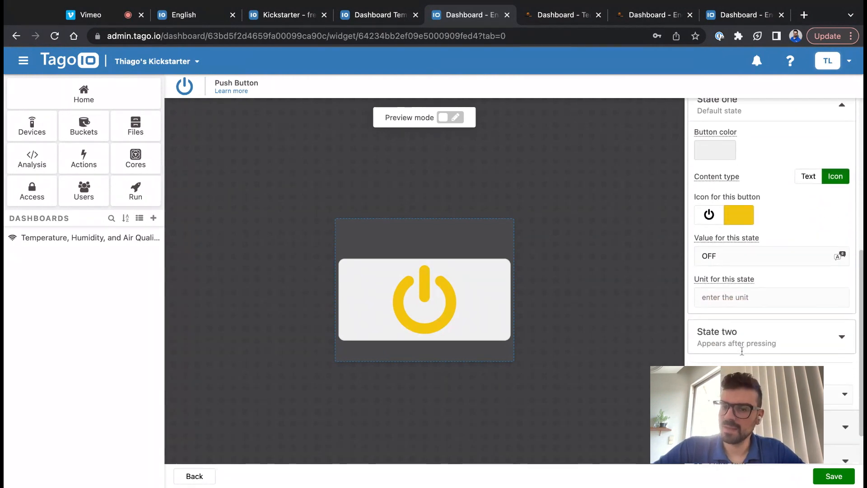
{"action": "left_click", "coordinate": [745, 348]}
{"action": "scroll", "coordinate": [750, 271], "scroll_direction": "down", "scroll_amount": 4}
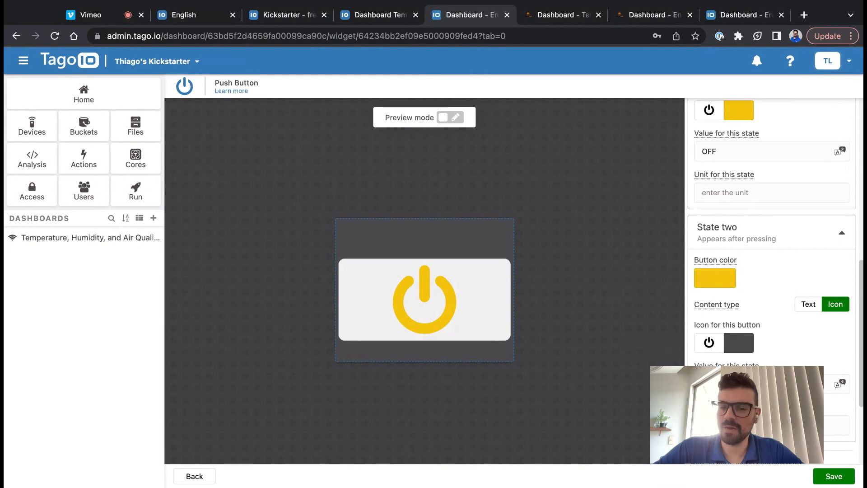
{"action": "left_click", "coordinate": [206, 475]}
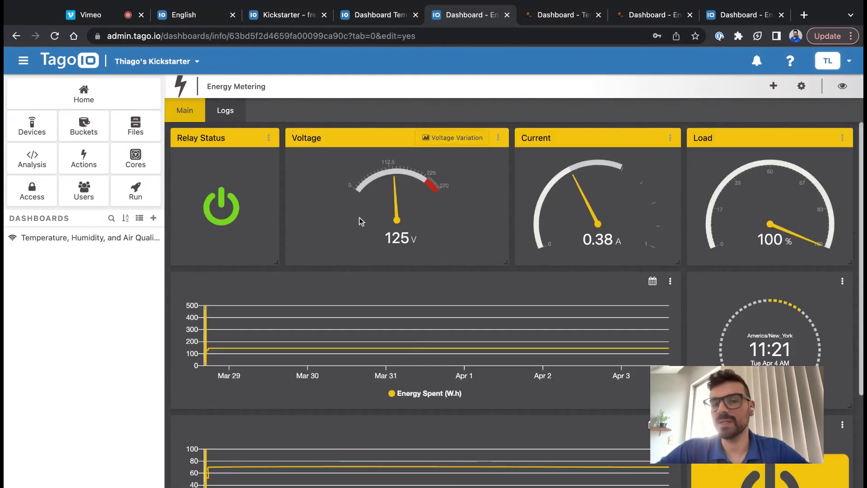
- Start a new action named 'Energy Metering Device offline Alert'
{"action": "left_click", "coordinate": [84, 163]}
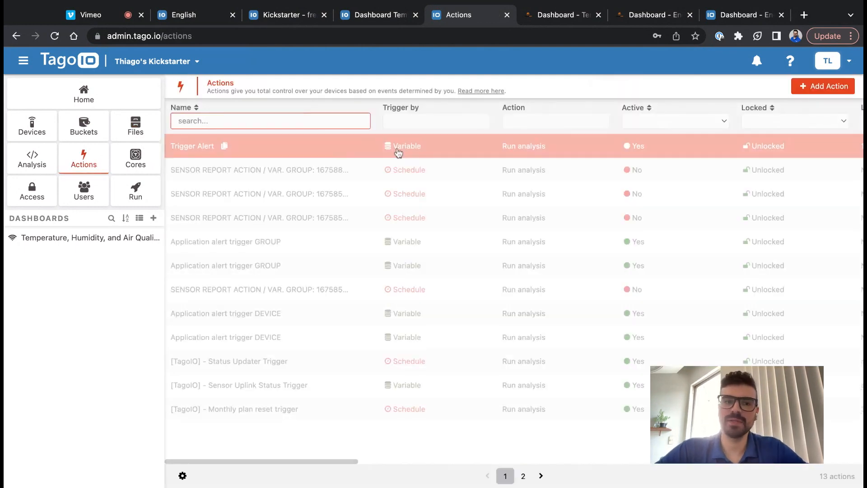
{"action": "left_click", "coordinate": [813, 86]}
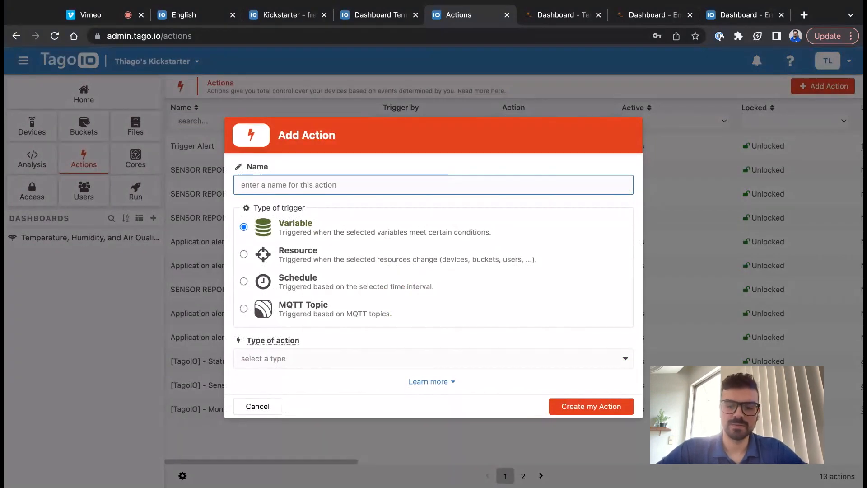
{"action": "type", "text": "Air"}
{"action": "key", "text": "BackSpace"}
{"action": "key", "text": "BackSpace"}
{"action": "type", "text": "Energy Metering Device"}
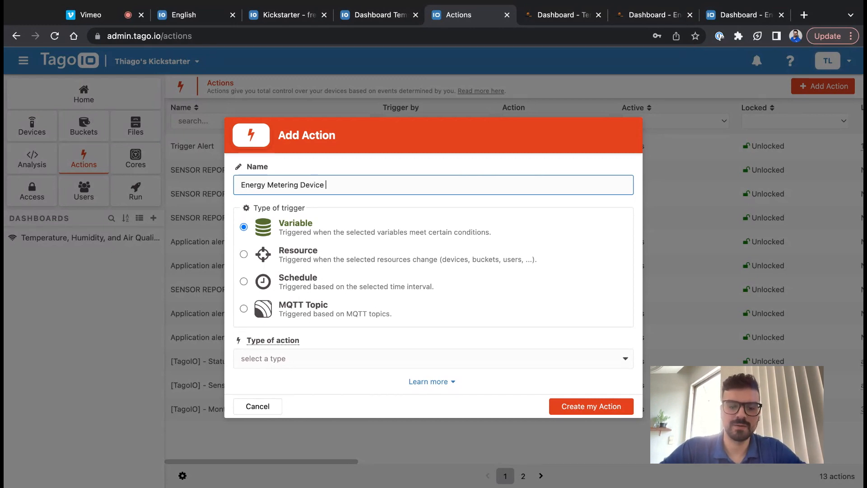
{"action": "type", "text": "t"}
{"action": "left_click", "coordinate": [360, 233]}
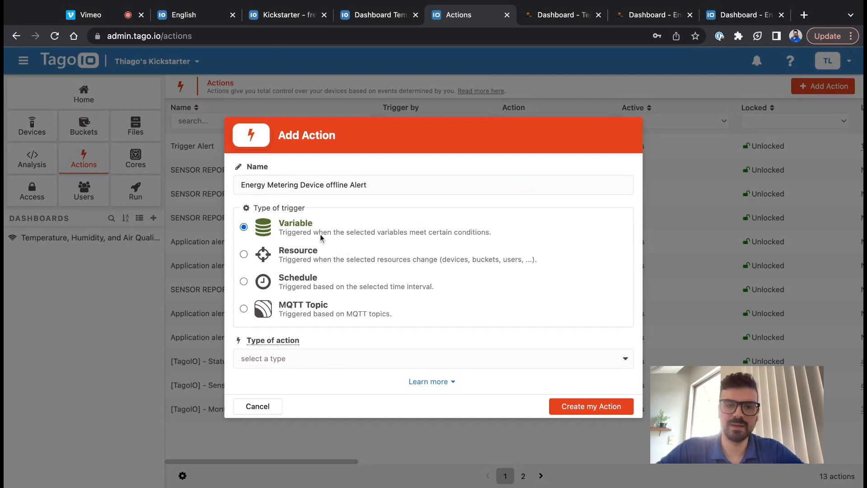
- Keep the Variable trigger, set type Run Analysis with Send notification, and create it
{"action": "left_click_drag", "start_coordinate": [312, 227], "coordinate": [279, 226]}
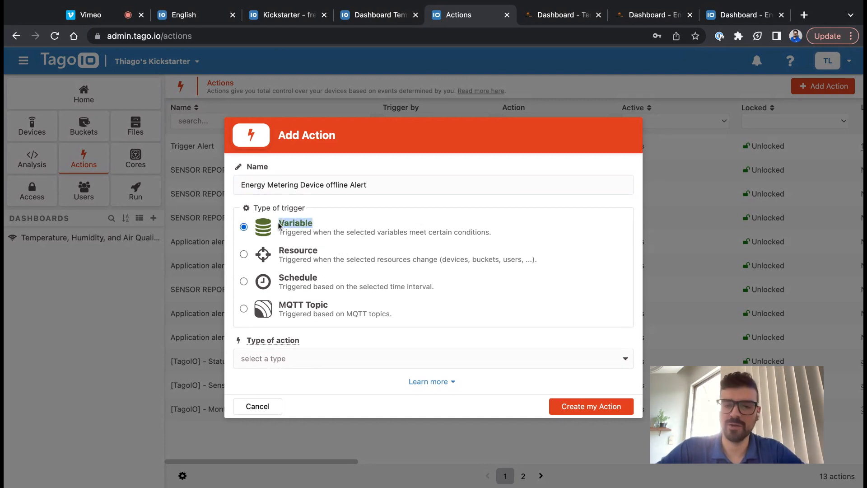
{"action": "left_click", "coordinate": [296, 225]}
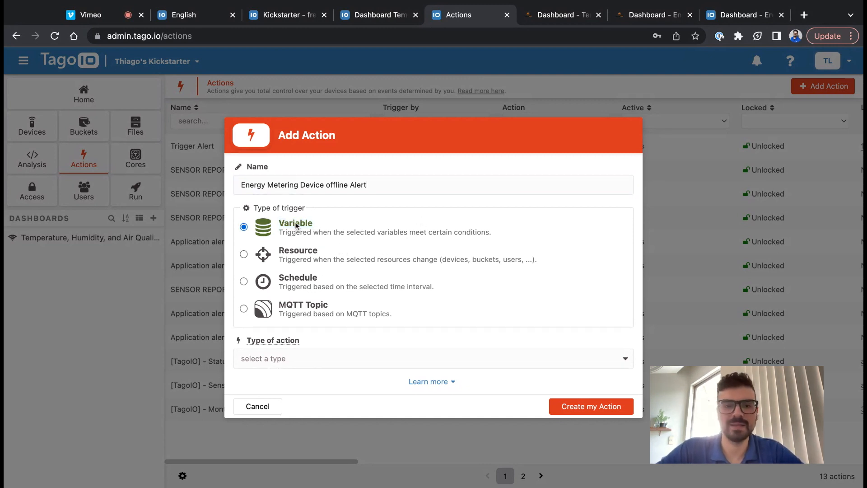
{"action": "left_click", "coordinate": [288, 364]}
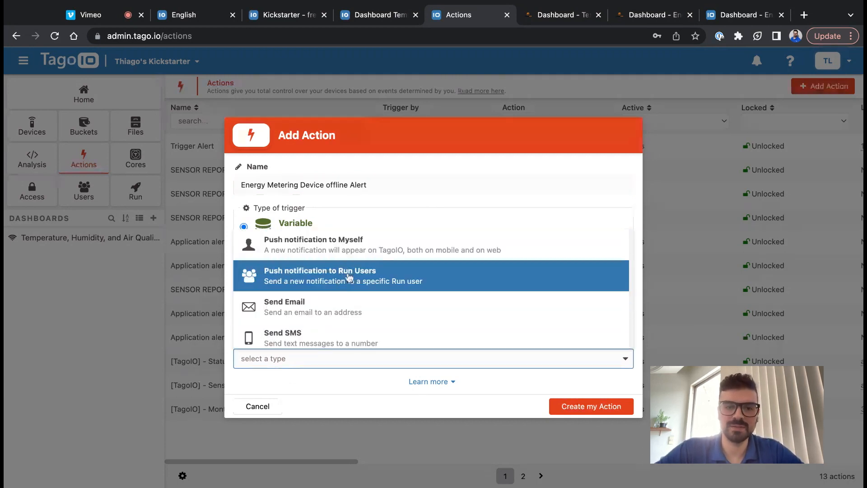
{"action": "scroll", "coordinate": [341, 307], "scroll_direction": "down", "scroll_amount": 2}
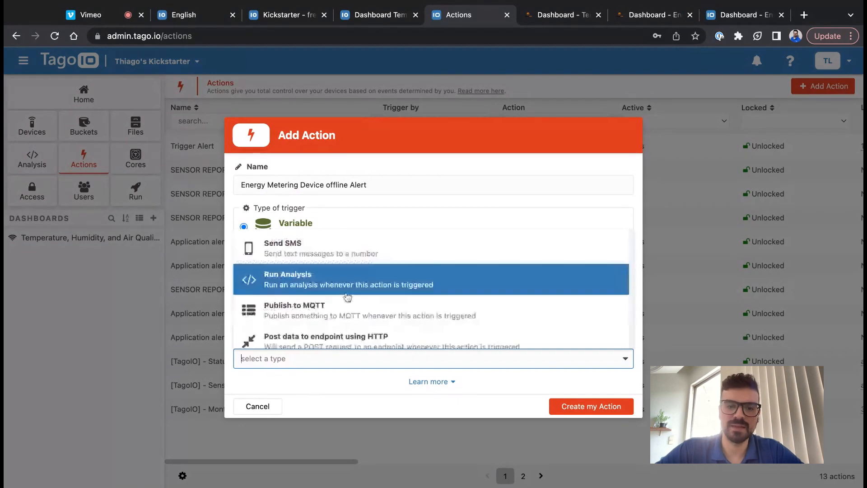
{"action": "left_click", "coordinate": [344, 282]}
{"action": "left_click", "coordinate": [321, 381]}
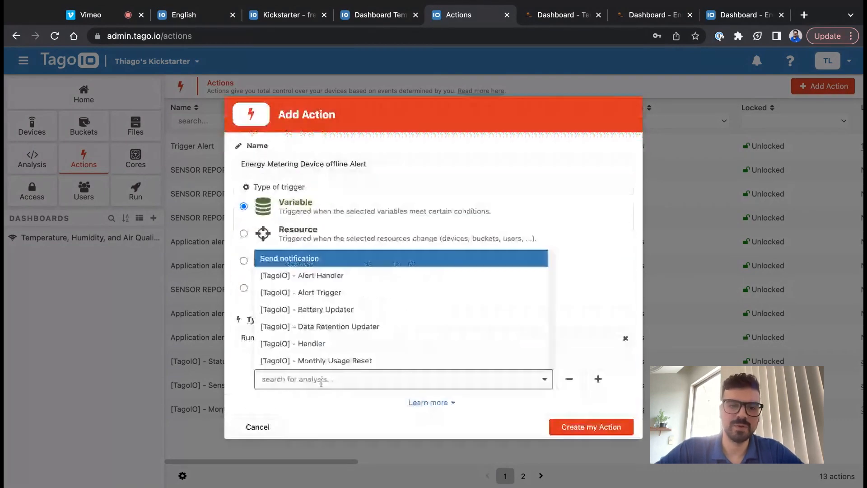
{"action": "left_click", "coordinate": [346, 261]}
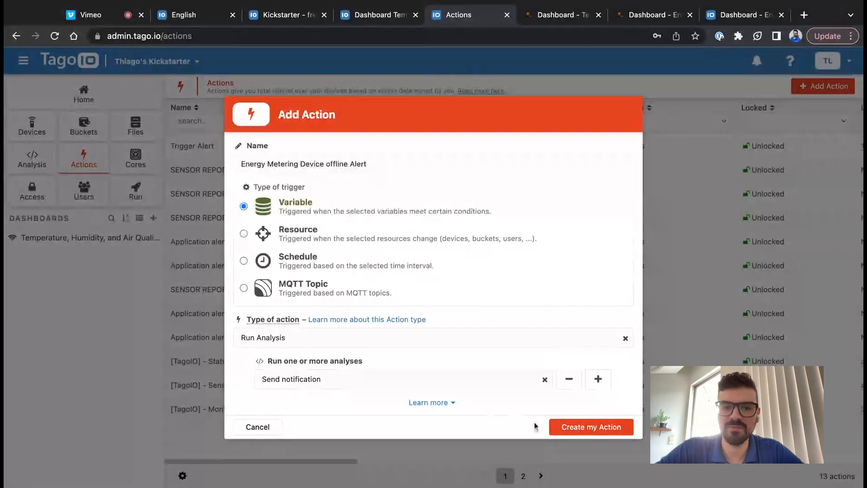
{"action": "left_click", "coordinate": [552, 428]}
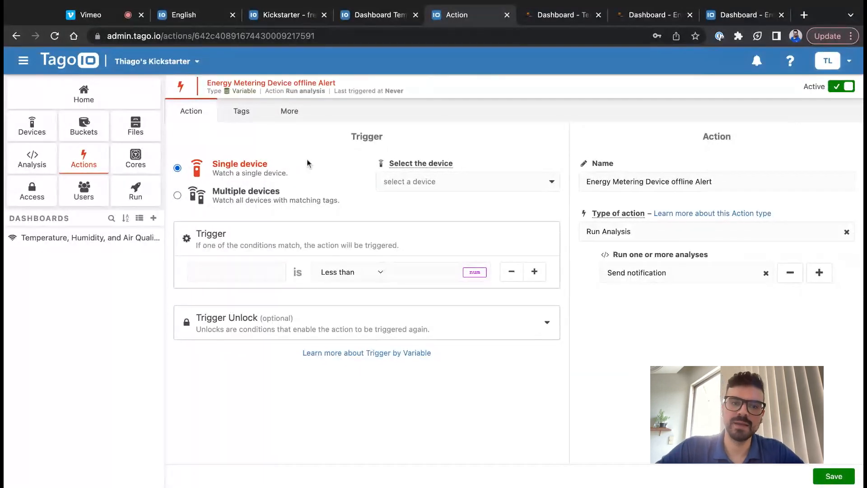
- Set the watched device to Metering - Apartment 2A instead of Dragino Air Quality Sensor
{"action": "left_click", "coordinate": [403, 180]}
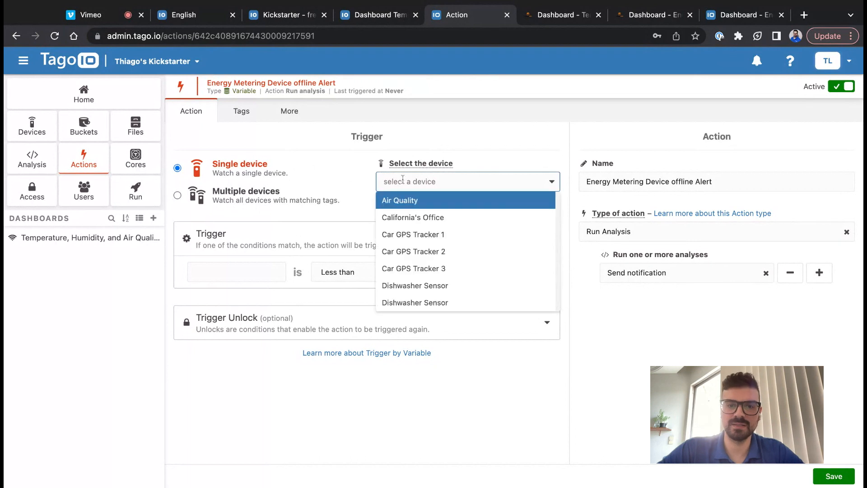
{"action": "scroll", "coordinate": [410, 235], "scroll_direction": "down", "scroll_amount": 3}
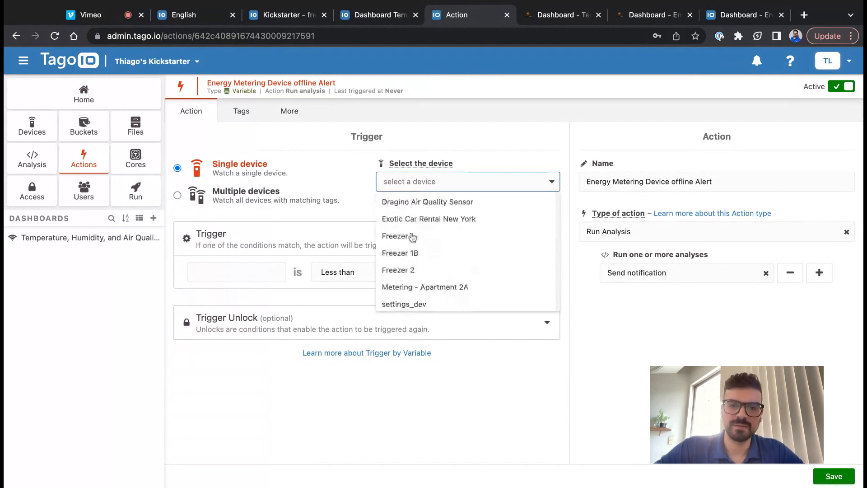
{"action": "left_click", "coordinate": [424, 202]}
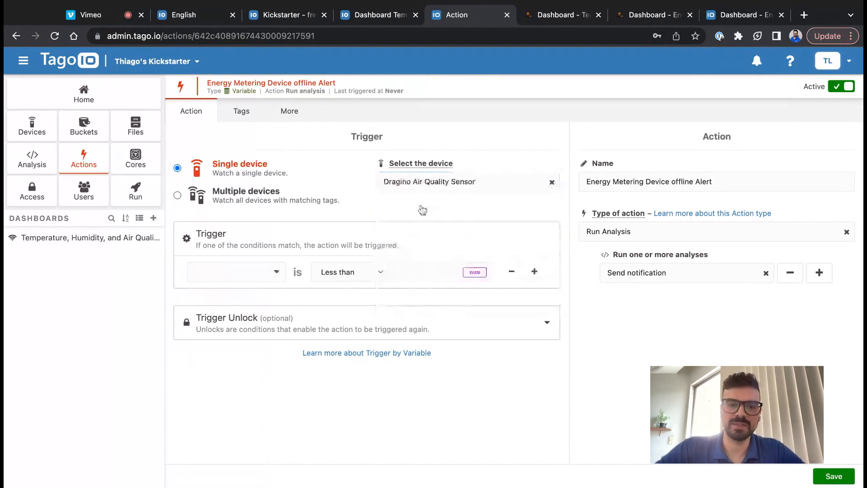
{"action": "left_click", "coordinate": [251, 272]}
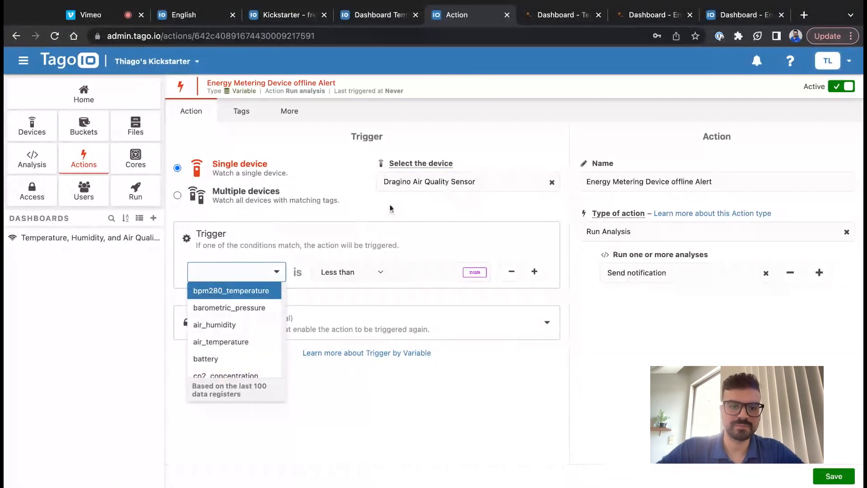
{"action": "left_click", "coordinate": [465, 190]}
{"action": "scroll", "coordinate": [449, 229], "scroll_direction": "down", "scroll_amount": 3}
{"action": "scroll", "coordinate": [449, 229], "scroll_direction": "down", "scroll_amount": 2}
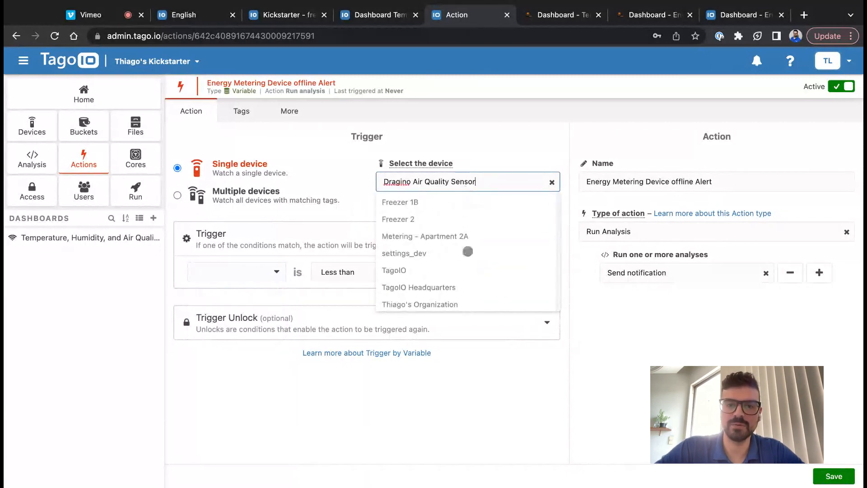
{"action": "left_click", "coordinate": [443, 235]}
- Set the trigger to staterelay Equal to ON
{"action": "left_click", "coordinate": [253, 272]}
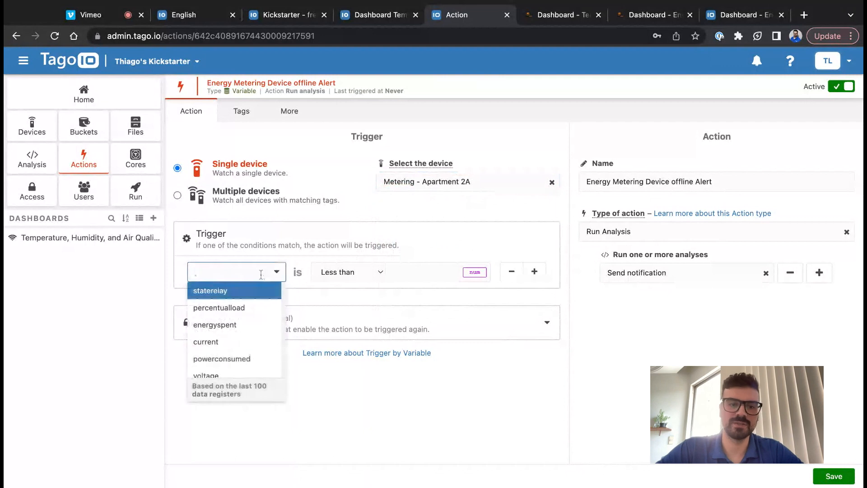
{"action": "left_click", "coordinate": [223, 292]}
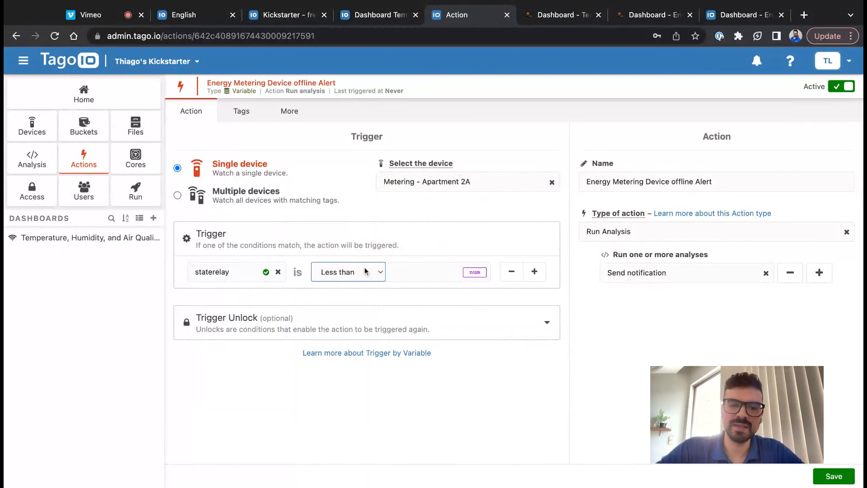
{"action": "left_click", "coordinate": [335, 298]}
{"action": "left_click", "coordinate": [414, 269]}
{"action": "type", "text": "ON"}
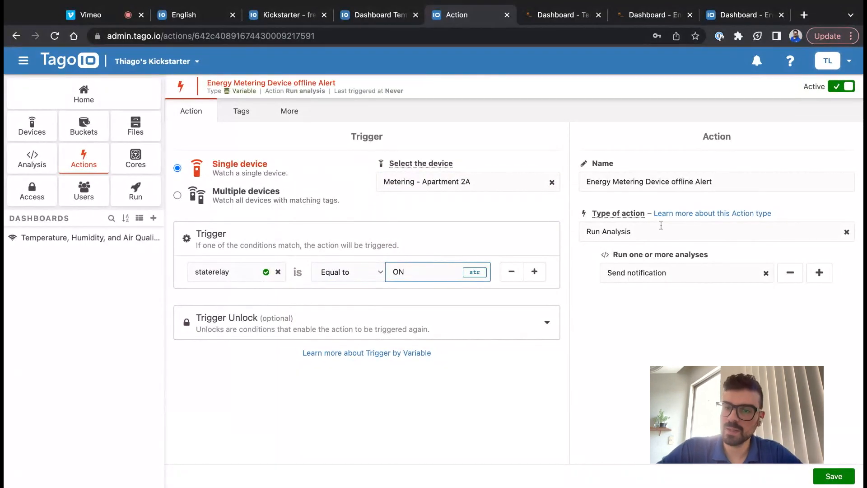
{"action": "left_click", "coordinate": [664, 275]}
{"action": "left_click", "coordinate": [576, 304]}
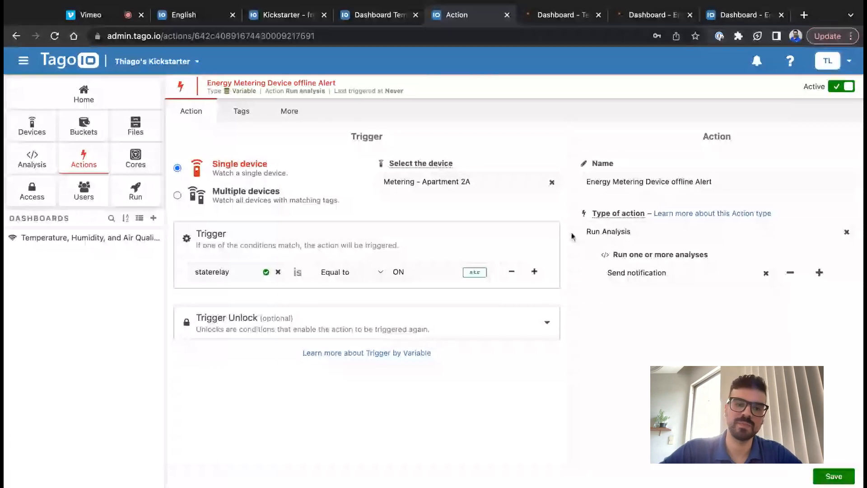
- Change the trigger value from ON to OFF
{"action": "left_click", "coordinate": [473, 329]}
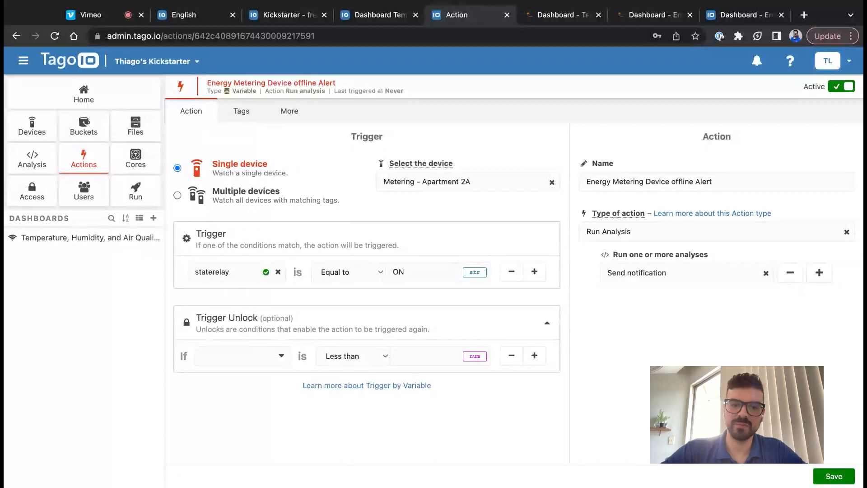
{"action": "double_click", "coordinate": [411, 269]}
{"action": "type", "text": "OFF"}
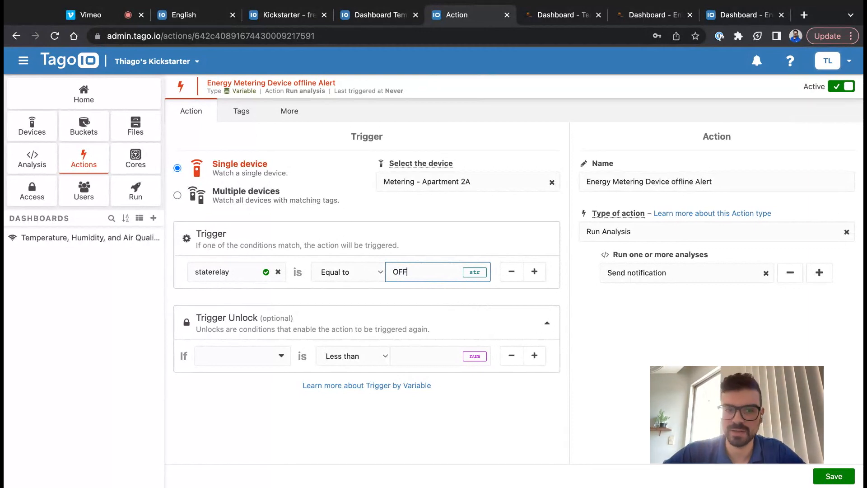
- Set the Trigger Unlock condition to staterelay Equal to ON
{"action": "left_click", "coordinate": [227, 352]}
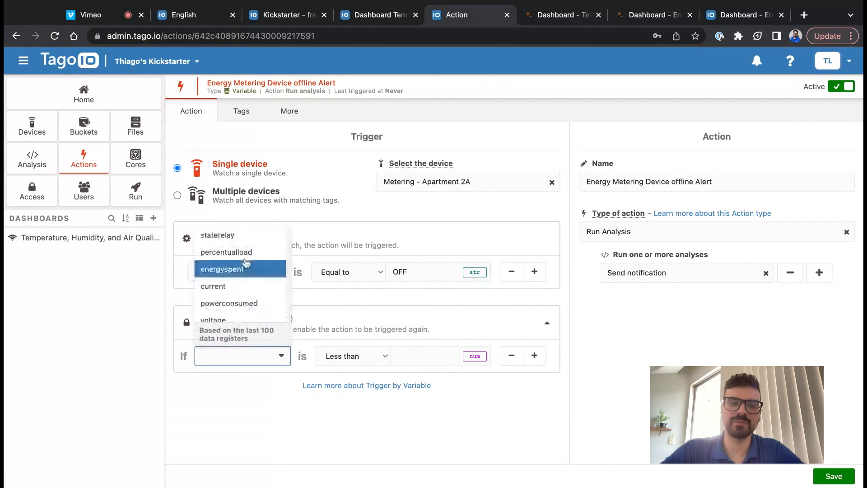
{"action": "left_click", "coordinate": [246, 235]}
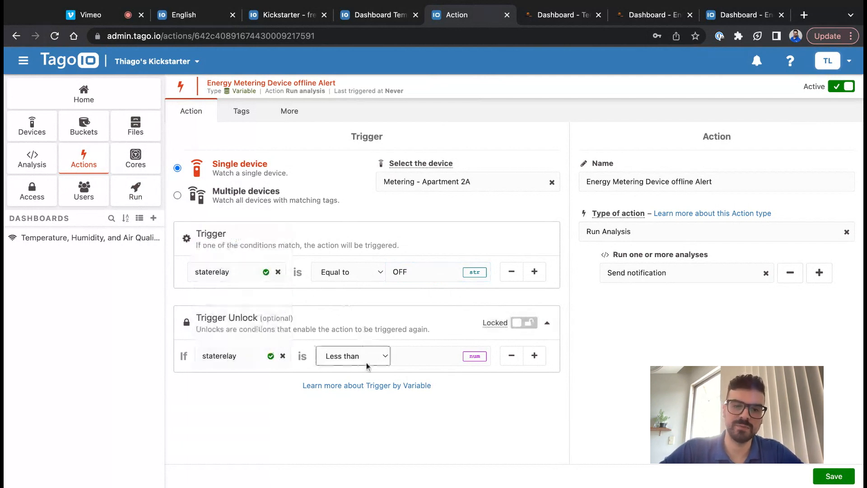
{"action": "left_click", "coordinate": [368, 379]}
{"action": "left_click", "coordinate": [427, 352]}
{"action": "type", "text": "ON"}
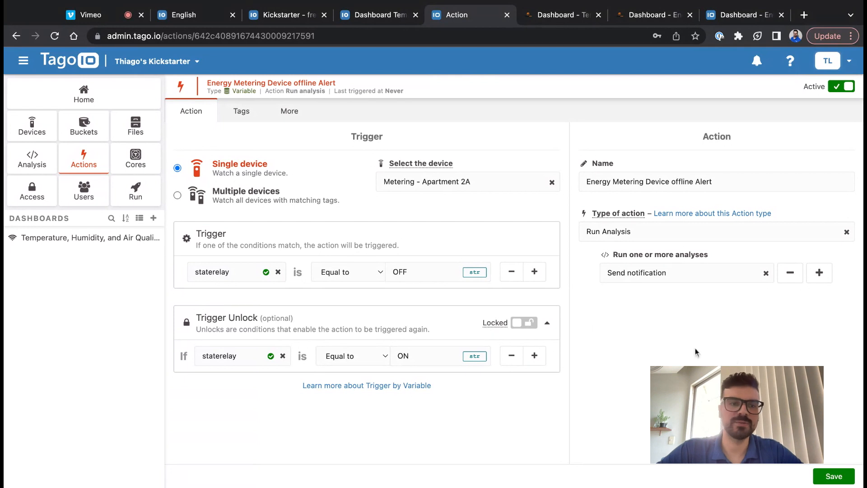
- Open the Send notification analysis and review its code, including the token line
{"action": "left_click", "coordinate": [31, 165]}
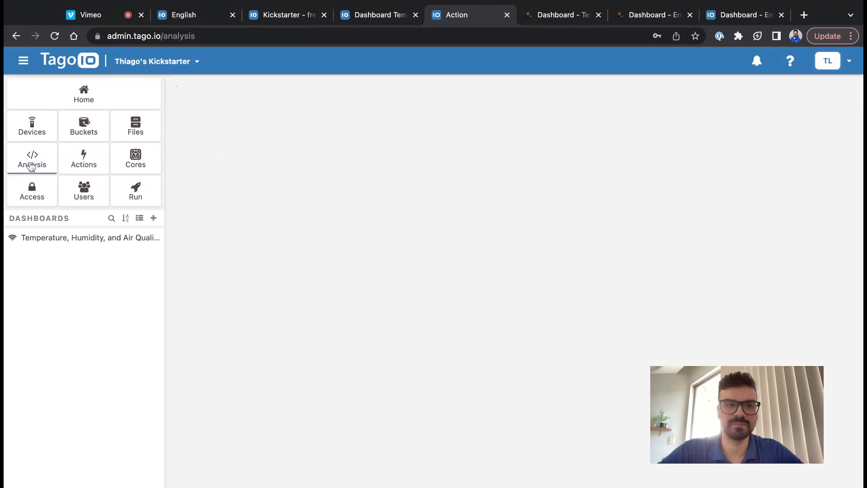
{"action": "left_click", "coordinate": [202, 149]}
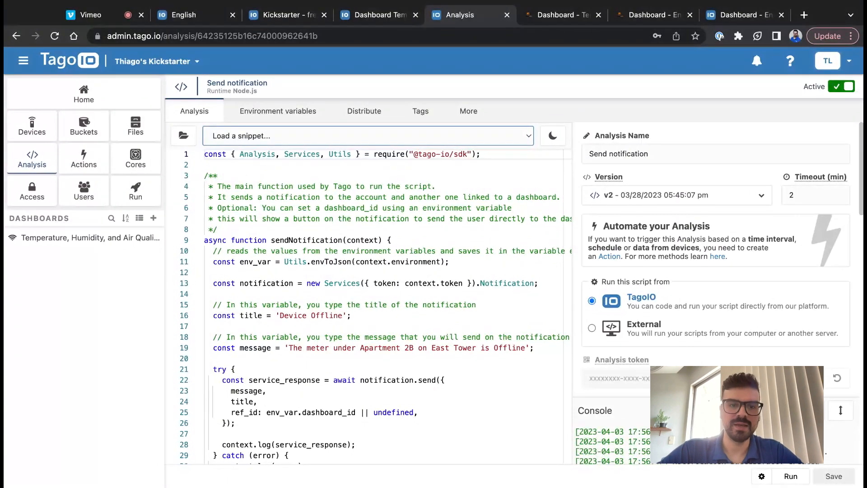
{"action": "left_click", "coordinate": [374, 283]}
{"action": "scroll", "coordinate": [374, 285], "scroll_direction": "down", "scroll_amount": 3}
{"action": "scroll", "coordinate": [374, 287], "scroll_direction": "up", "scroll_amount": 2}
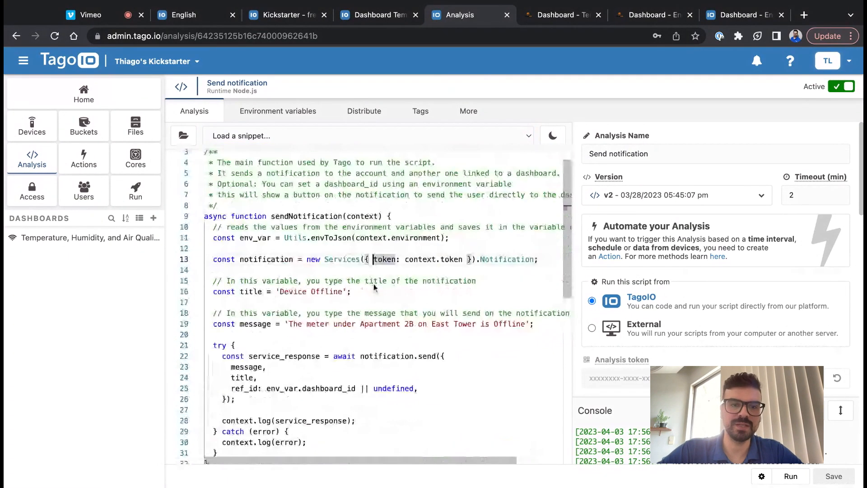
- Inspect the dashboard_id environment variable's name and value
{"action": "left_click", "coordinate": [292, 109]}
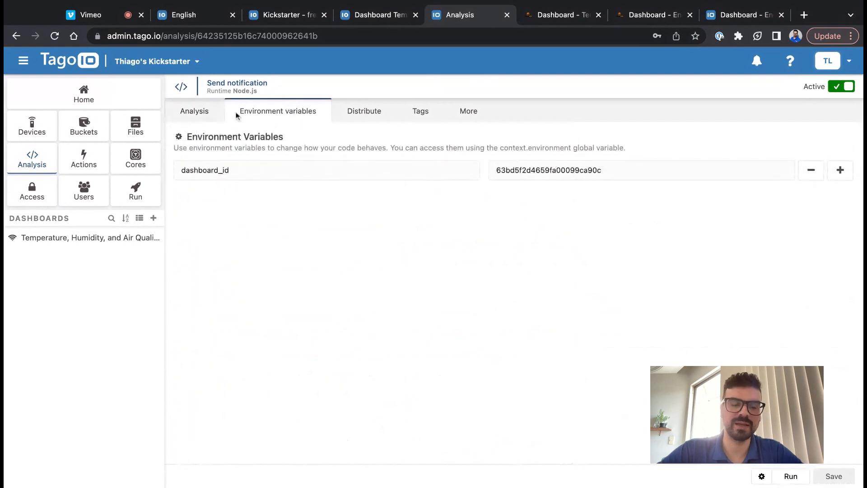
{"action": "double_click", "coordinate": [253, 174]}
{"action": "double_click", "coordinate": [577, 174]}
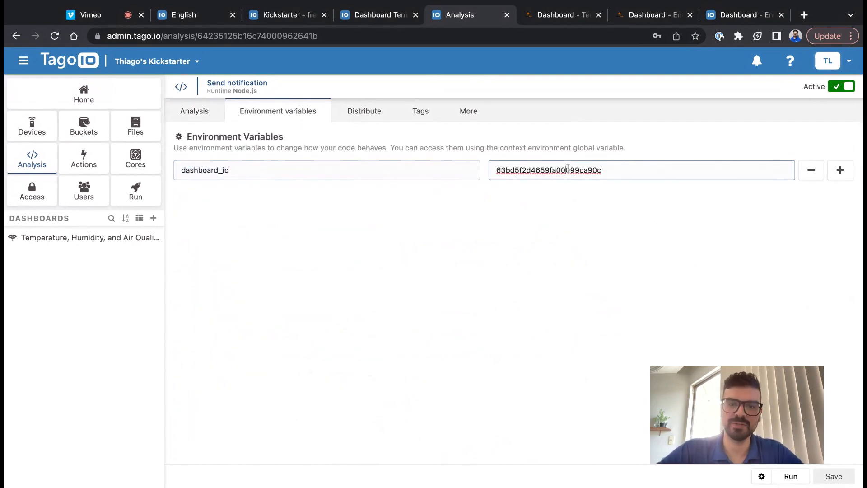
- Back in the code, highlight the 'Device Offline' title and message, then return to Air Quality
{"action": "left_click", "coordinate": [197, 113]}
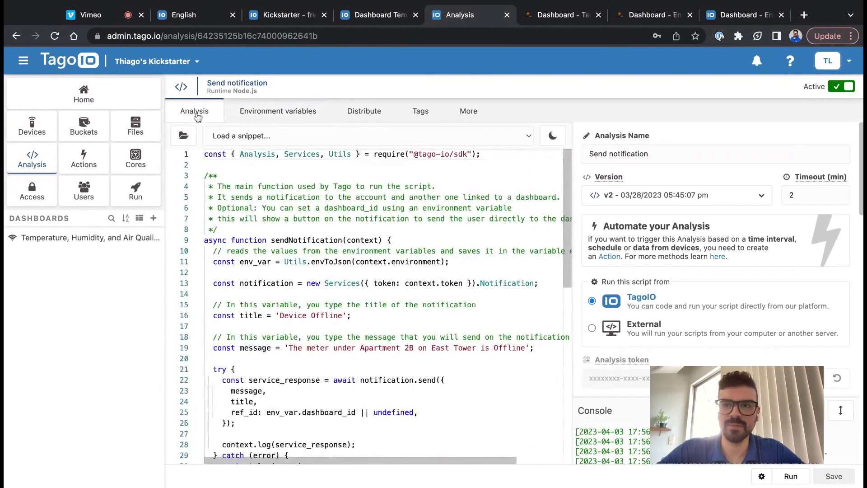
{"action": "scroll", "coordinate": [355, 351], "scroll_direction": "down", "scroll_amount": 3}
{"action": "scroll", "coordinate": [355, 351], "scroll_direction": "up", "scroll_amount": 3}
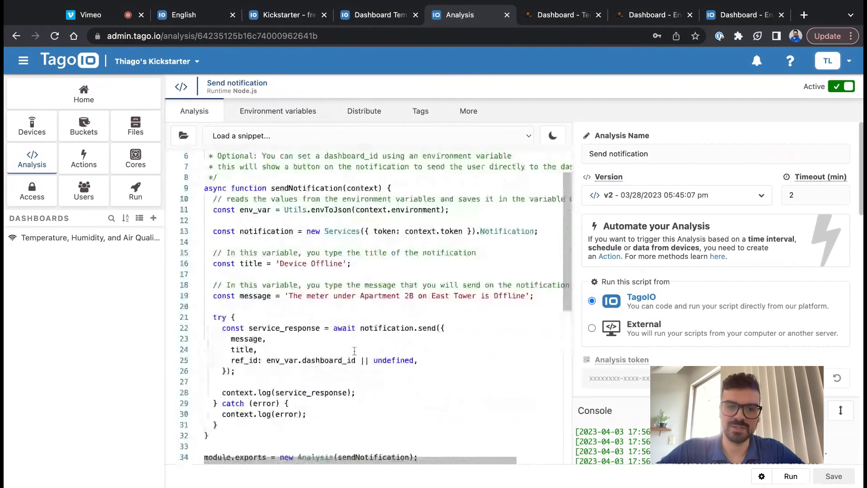
{"action": "left_click_drag", "start_coordinate": [343, 279], "coordinate": [329, 280]}
{"action": "key", "text": "shift+Left"}
{"action": "key", "text": "shift+Left"}
{"action": "key", "text": "shift+Left"}
{"action": "key", "text": "shift+Left"}
{"action": "key", "text": "shift+Left"}
{"action": "key", "text": "shift+Left"}
{"action": "key", "text": "shift+Left"}
{"action": "key", "text": "shift+Left"}
{"action": "key", "text": "shift+Left"}
{"action": "key", "text": "shift+Left"}
{"action": "key", "text": "shift+Left"}
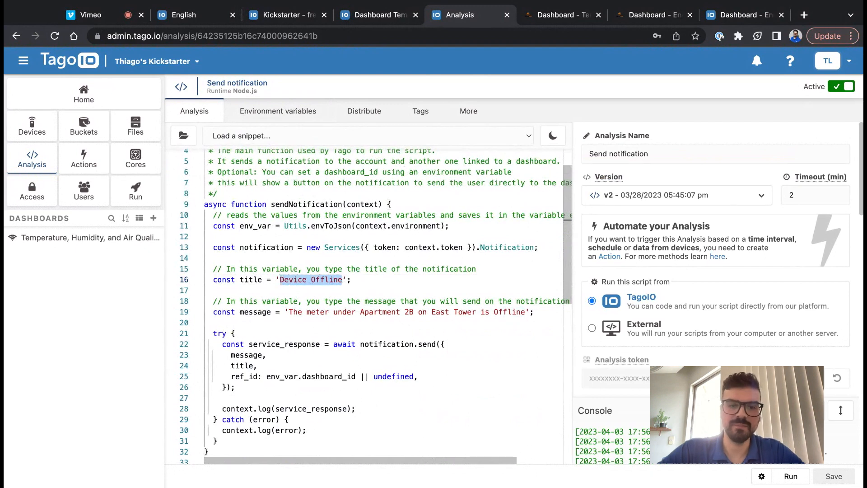
{"action": "left_click", "coordinate": [276, 312]}
{"action": "left_click", "coordinate": [285, 312]}
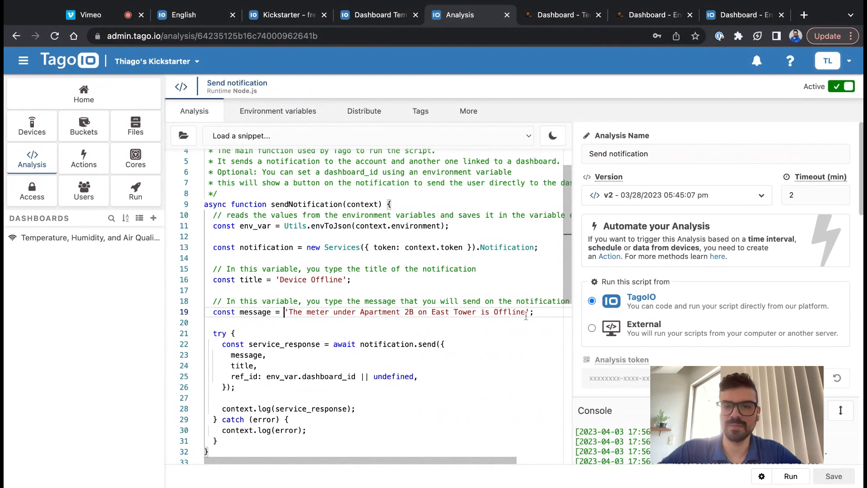
{"action": "scroll", "coordinate": [376, 360], "scroll_direction": "up", "scroll_amount": 2}
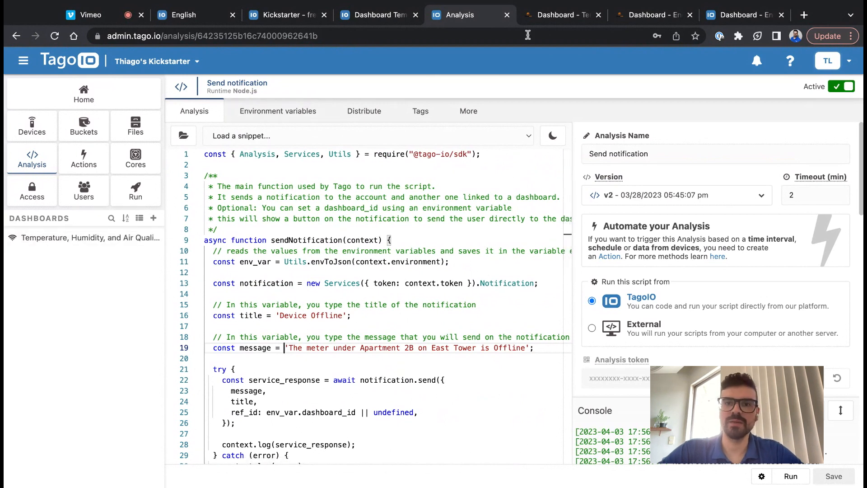
{"action": "left_click", "coordinate": [549, 17]}
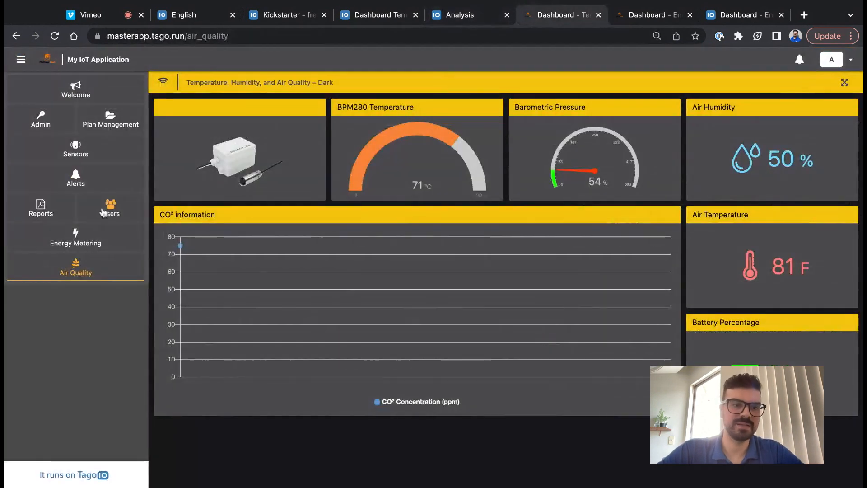
- Open Energy Metering in the Run app, then the same dashboard in the TagoIO admin
{"action": "left_click", "coordinate": [76, 240]}
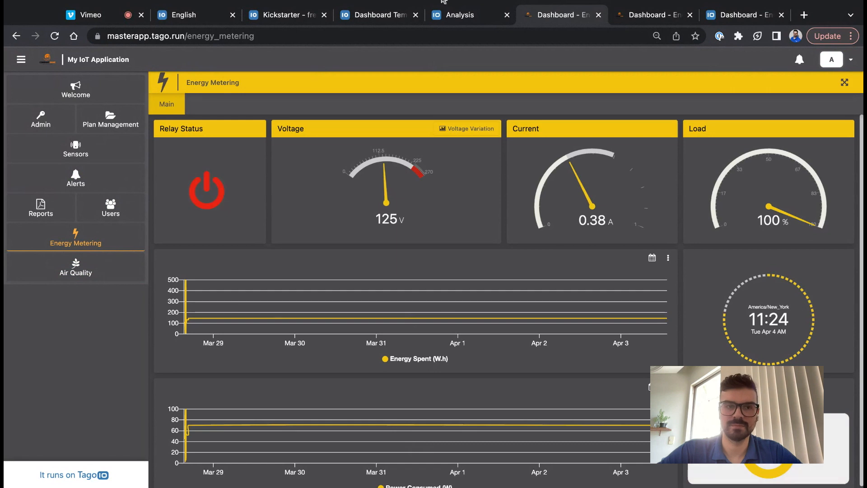
{"action": "key", "text": "ctrl+shift+Tab"}
{"action": "left_click", "coordinate": [140, 218]}
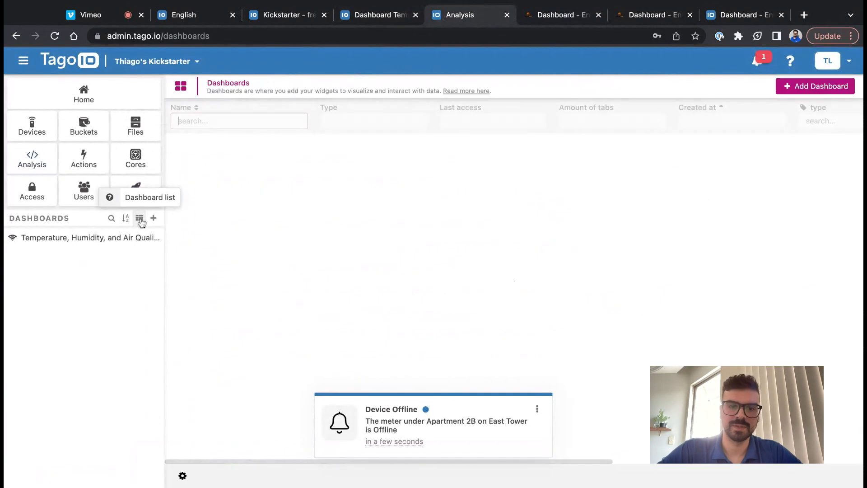
{"action": "left_click", "coordinate": [263, 194]}
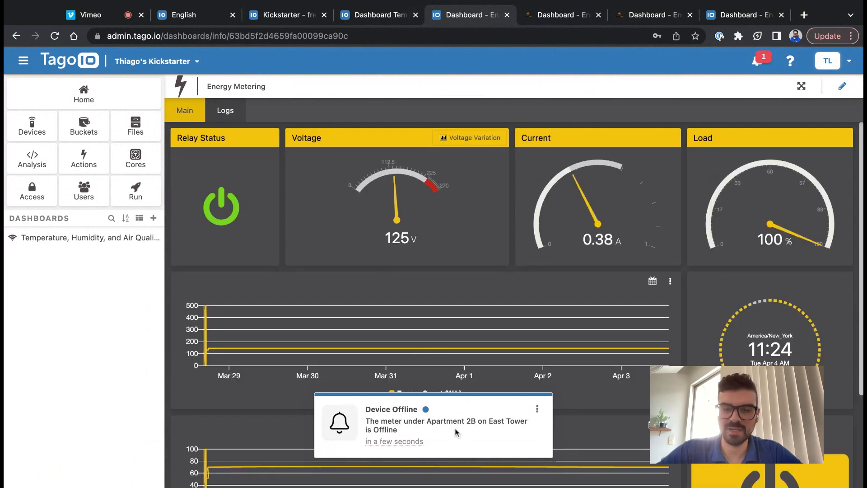
- Mark the Device Offline notification as read via its three-dot menu, clearing the popup
{"action": "left_click_drag", "start_coordinate": [364, 409], "coordinate": [418, 409]}
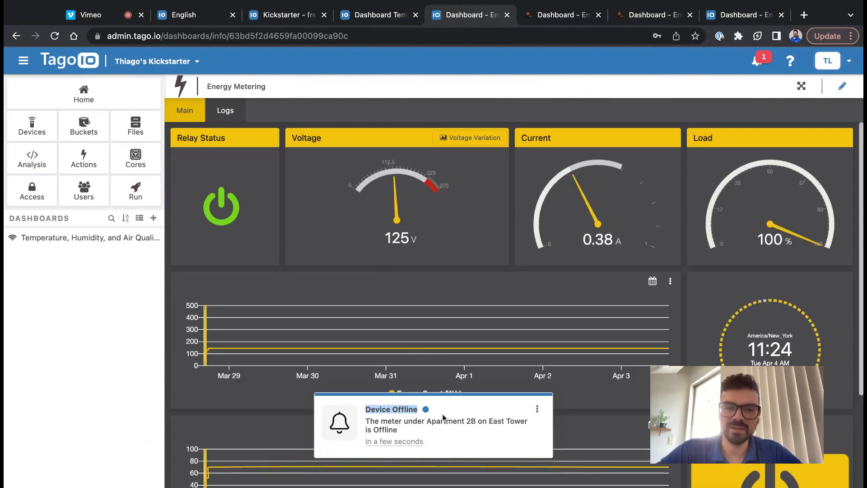
{"action": "left_click", "coordinate": [413, 420]}
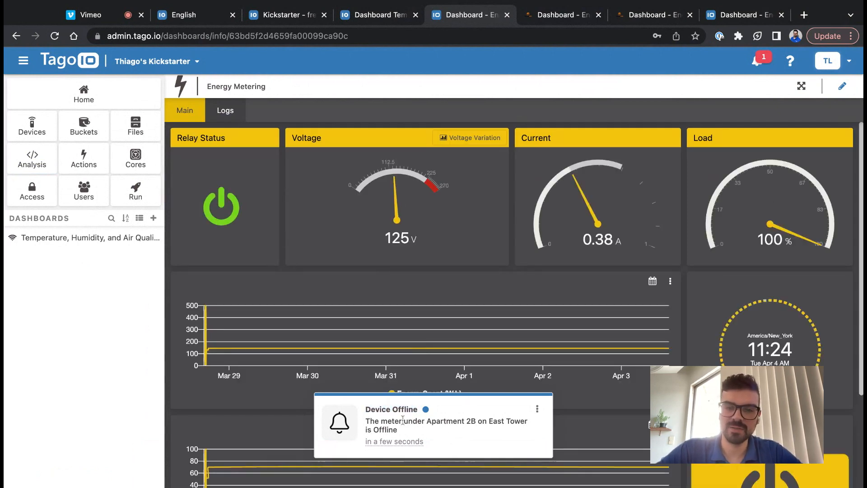
{"action": "left_click", "coordinate": [537, 409]}
{"action": "left_click", "coordinate": [567, 429]}
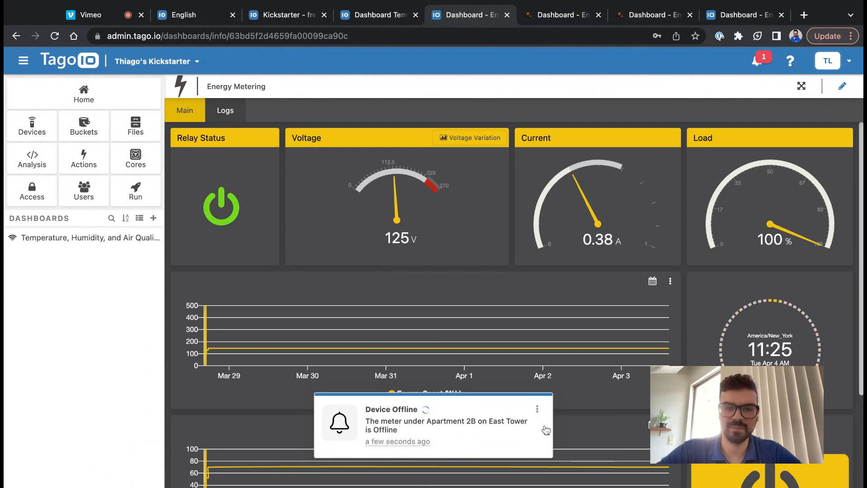
{"action": "scroll", "coordinate": [626, 280], "scroll_direction": "down", "scroll_amount": 2}
{"action": "scroll", "coordinate": [627, 281], "scroll_direction": "up", "scroll_amount": 2}
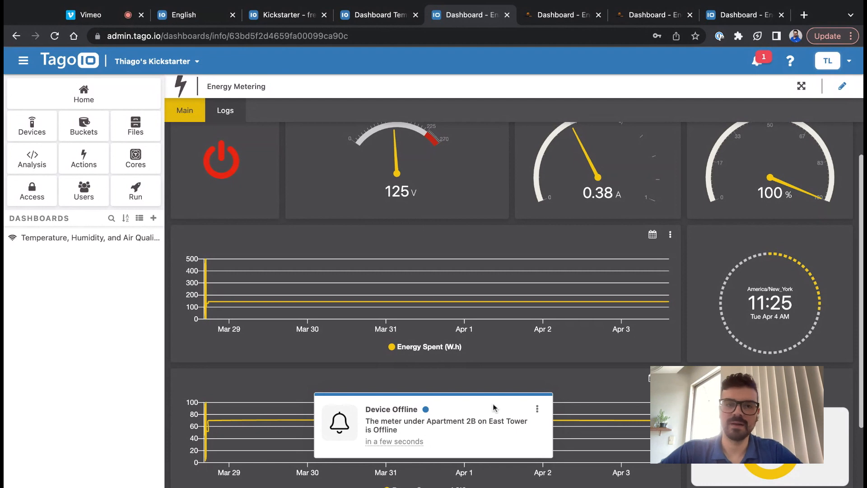
{"action": "left_click", "coordinate": [537, 405]}
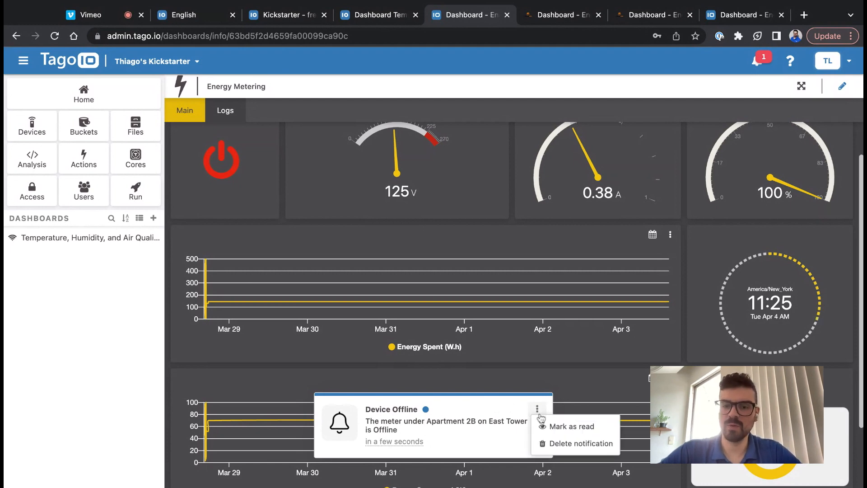
{"action": "left_click", "coordinate": [541, 421]}
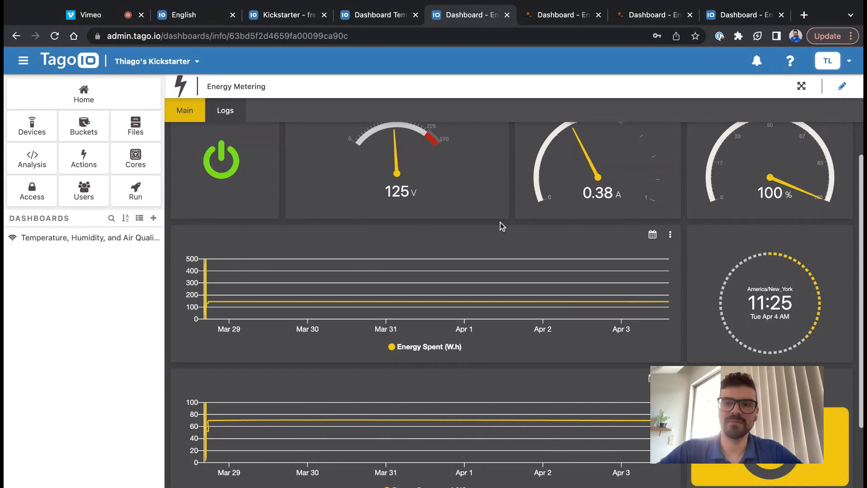
{"action": "scroll", "coordinate": [464, 222], "scroll_direction": "up", "scroll_amount": 2}
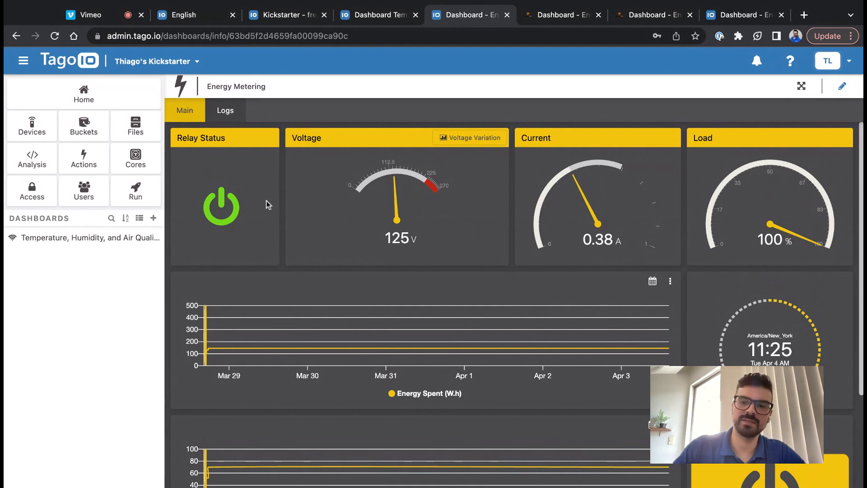
- Stop the screen share in the Vimeo webinar to show the Live practice slide
{"action": "left_click", "coordinate": [126, 4]}
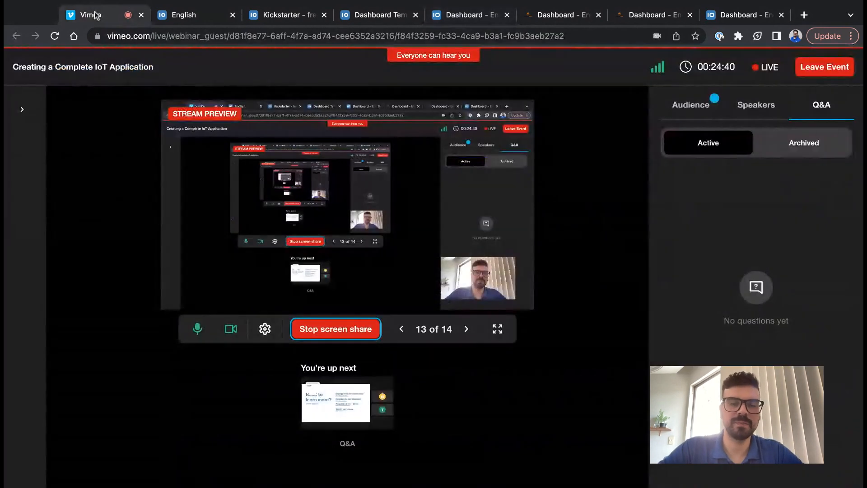
{"action": "left_click", "coordinate": [350, 333]}
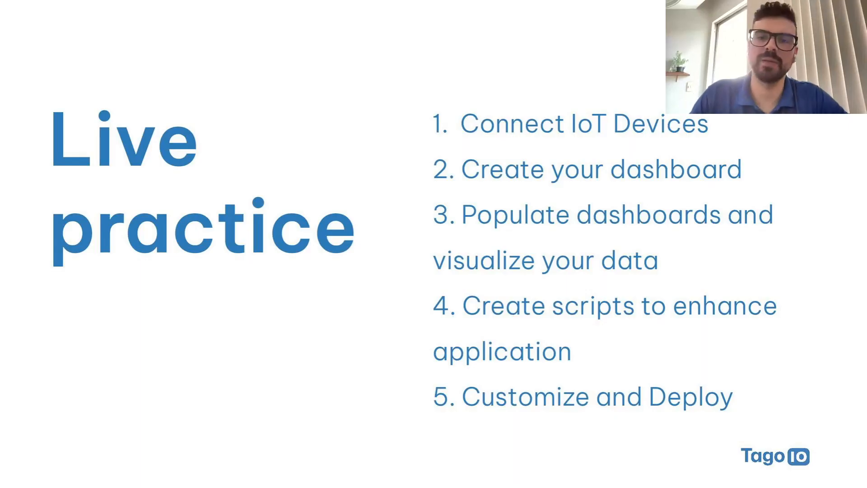